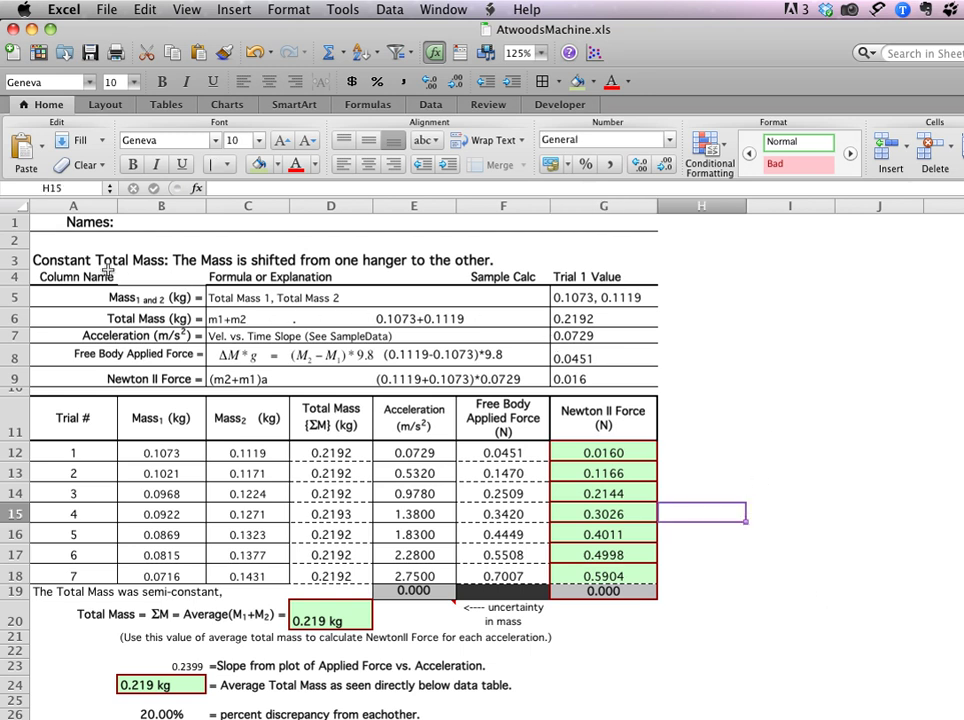
Select cell A1 in AtwoodsMachine.xls, then switch to the Aphasia article in Chrome.
click(56, 223)
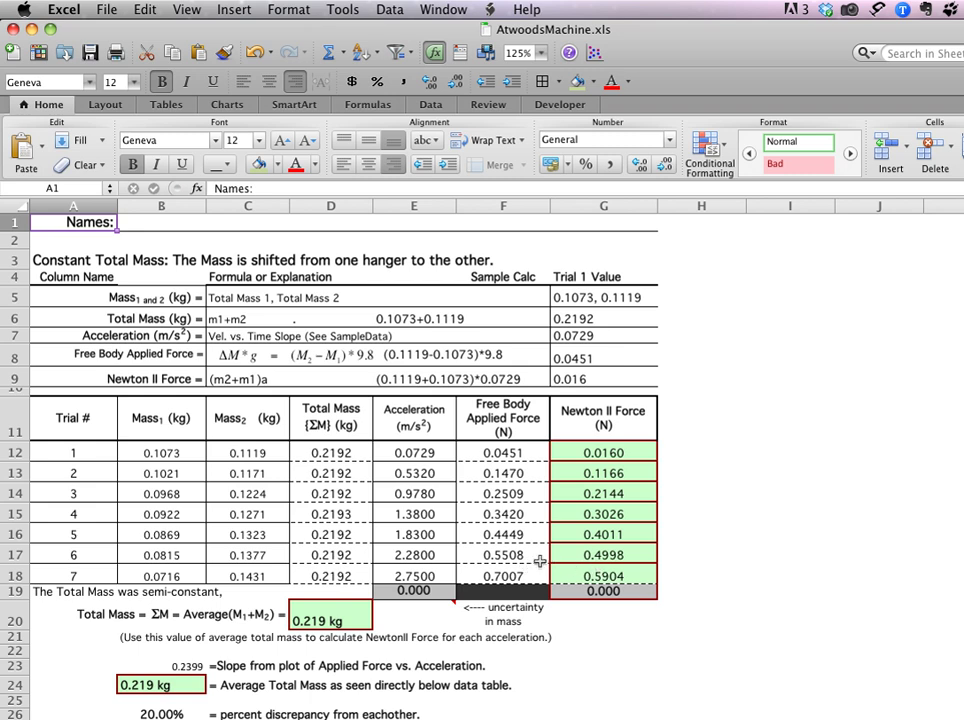
key(super+Tab)
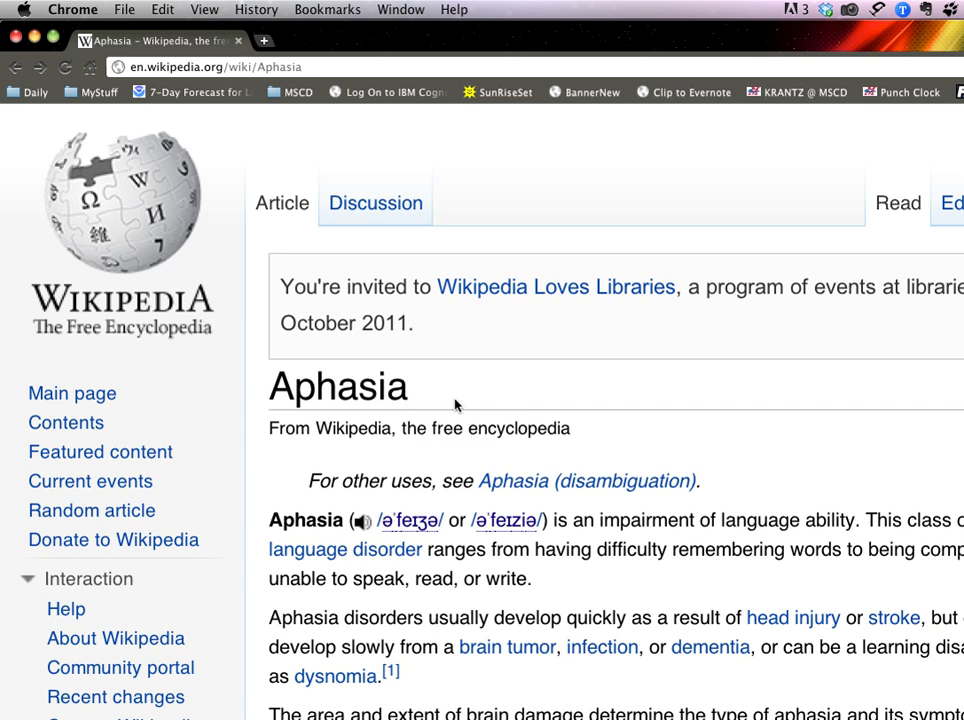
Switch from Chrome back to the AtwoodsMachine.xls workbook in Excel.
key(super+Tab)
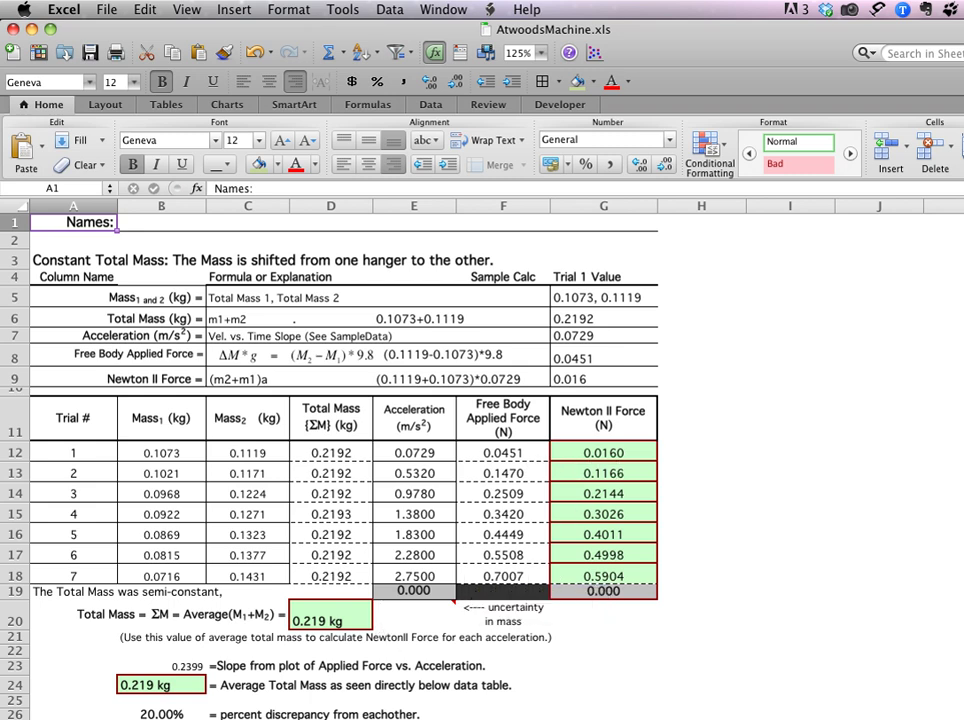
Fit the Excel window to the screen and view the 'Applied force vs acceleration' chart on Chart1.
mouse_move(963, 719)
mouse_down()
mouse_move(947, 700)
mouse_move(962, 719)
mouse_up()
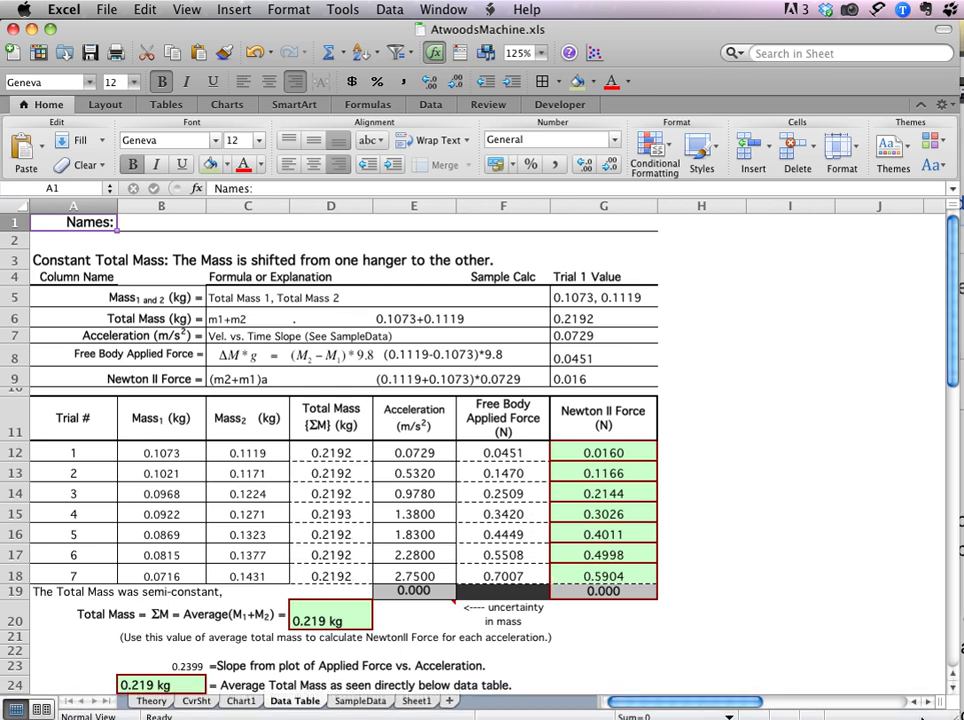
click(245, 702)
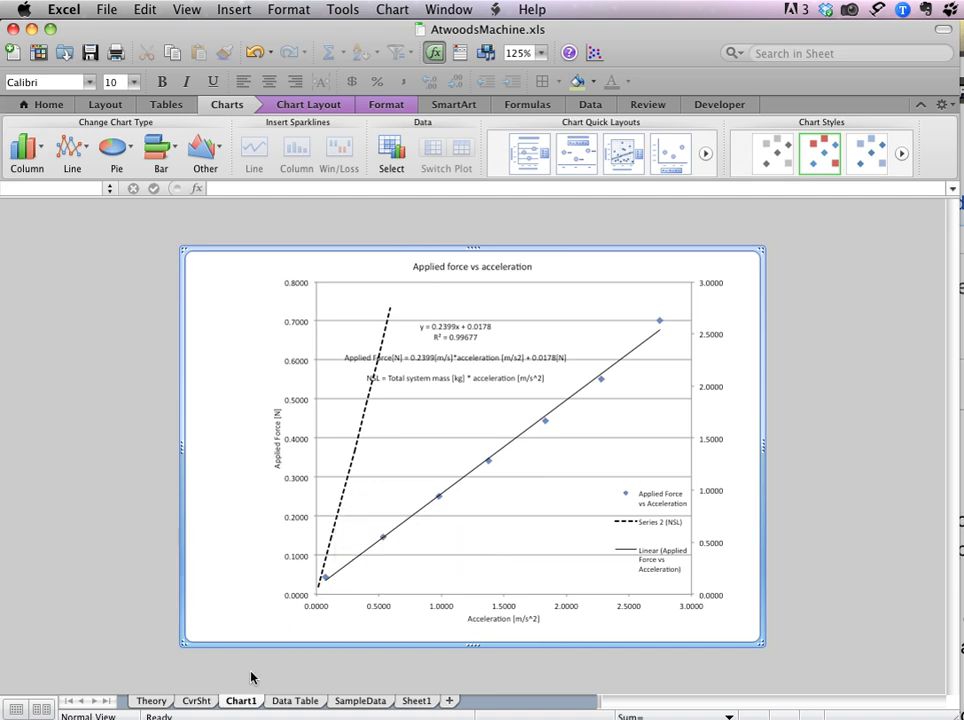
On the Data Table sheet, enter =B12+C12 in D12 and fill it down to D18.
click(290, 701)
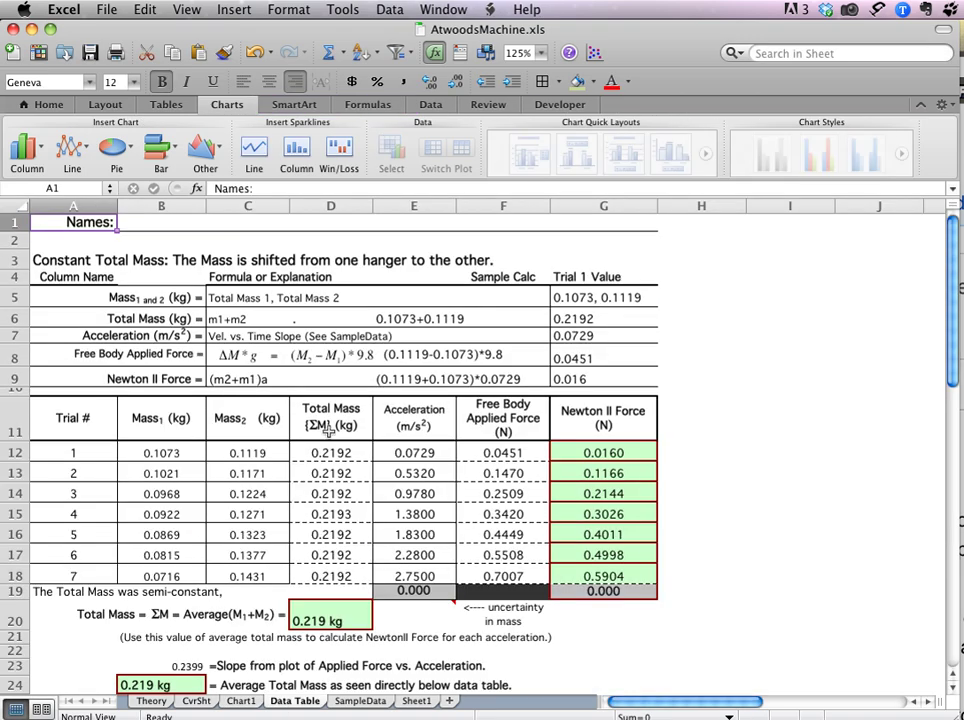
click(162, 447)
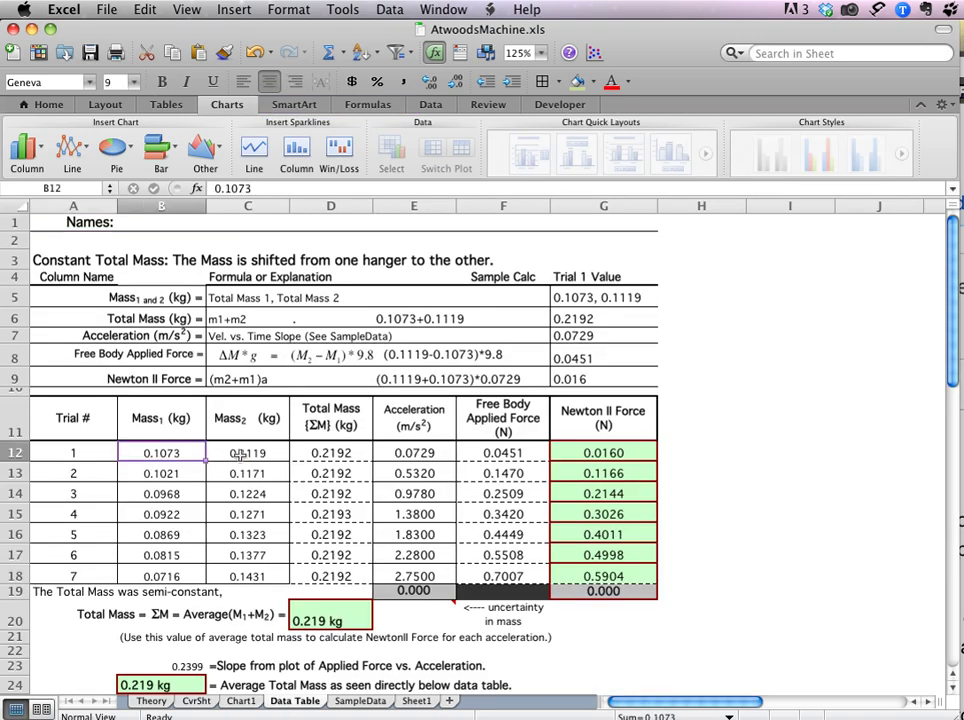
click(258, 453)
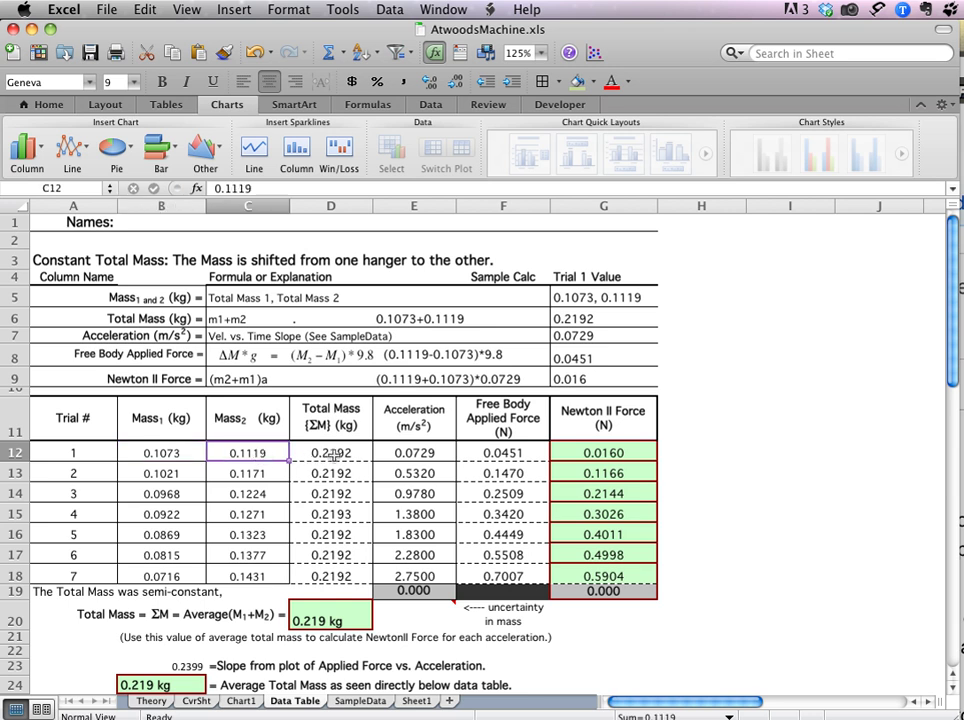
click(335, 455)
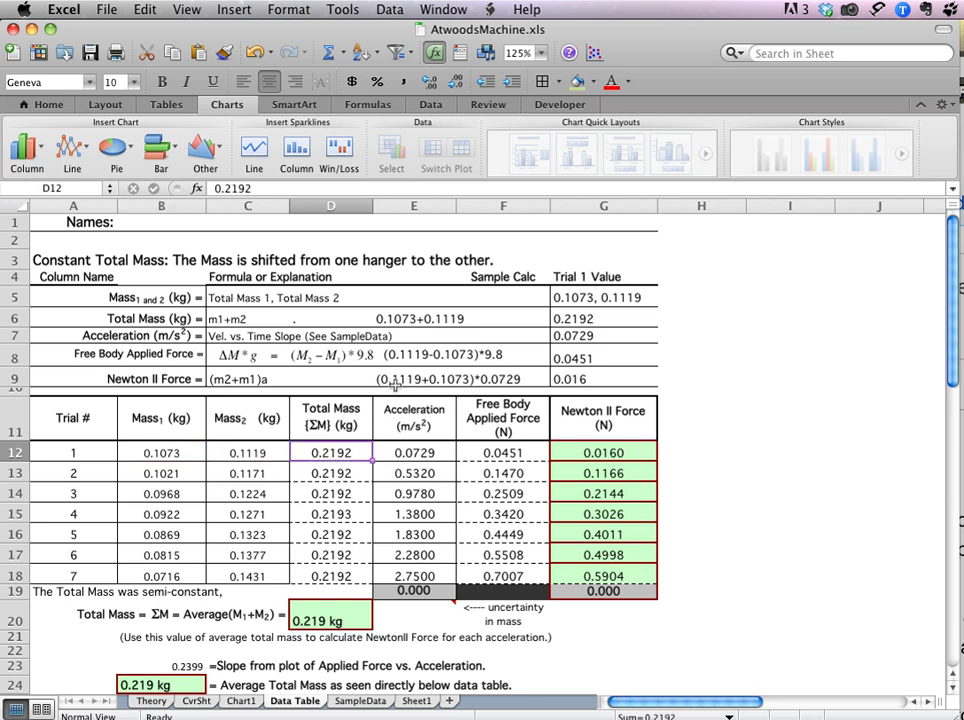
text(=)
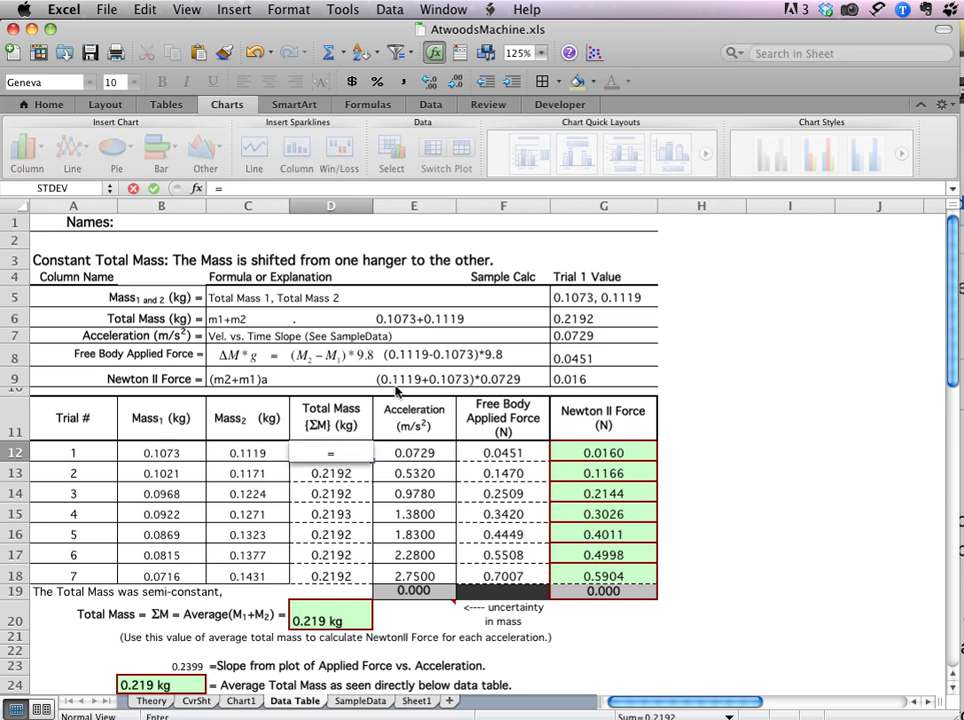
click(148, 453)
text(+)
click(250, 454)
key(Return)
click(352, 450)
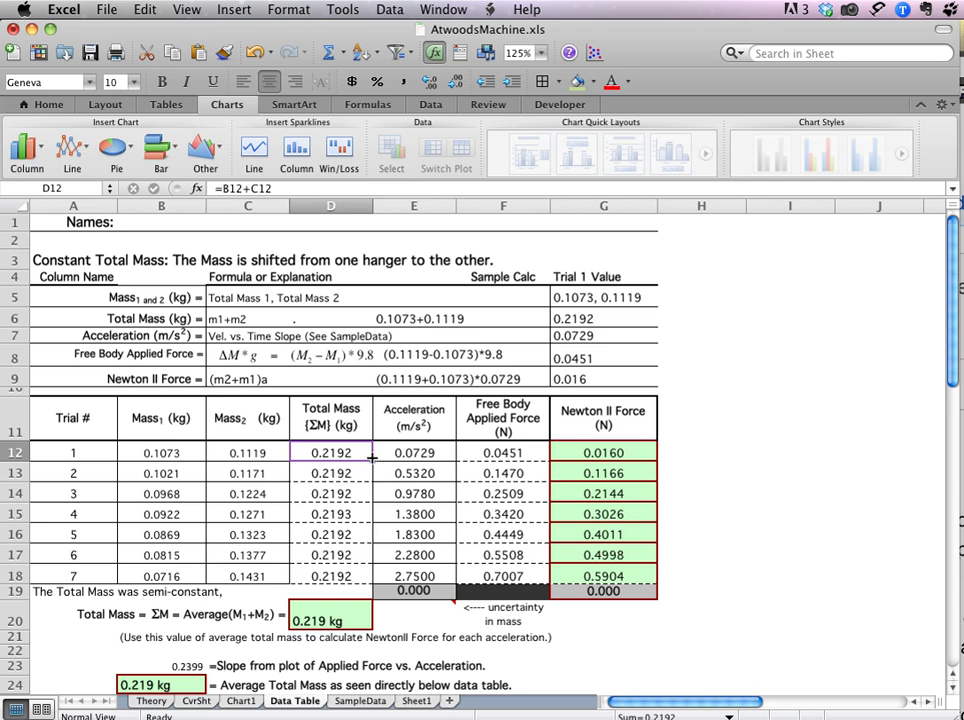
drag(371, 458, 371, 572)
click(341, 555)
click(343, 576)
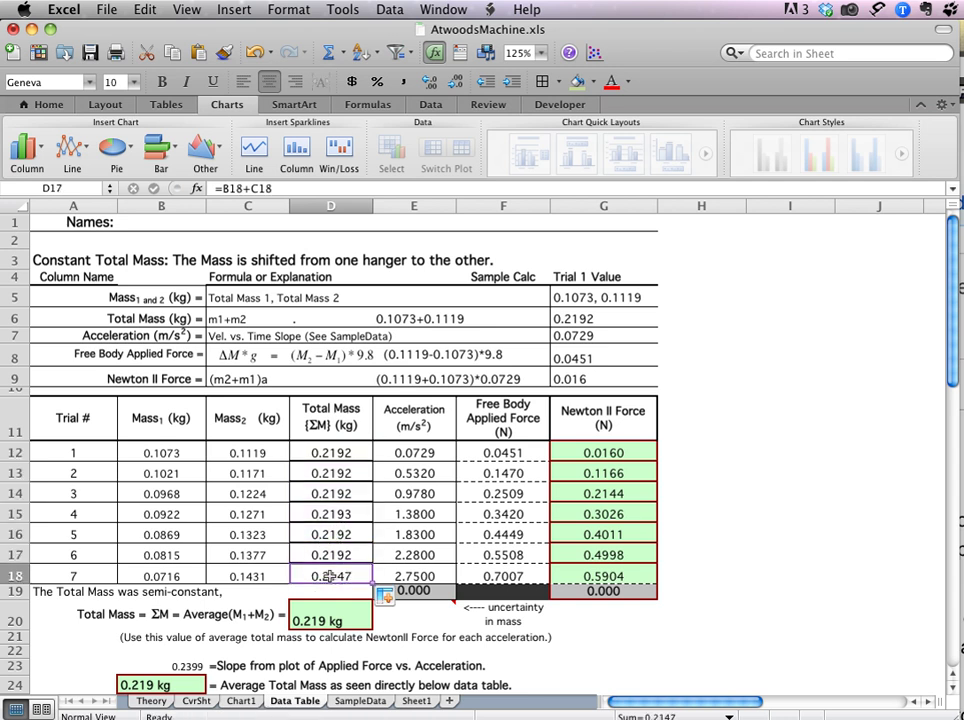
click(322, 552)
click(320, 516)
click(328, 474)
click(335, 452)
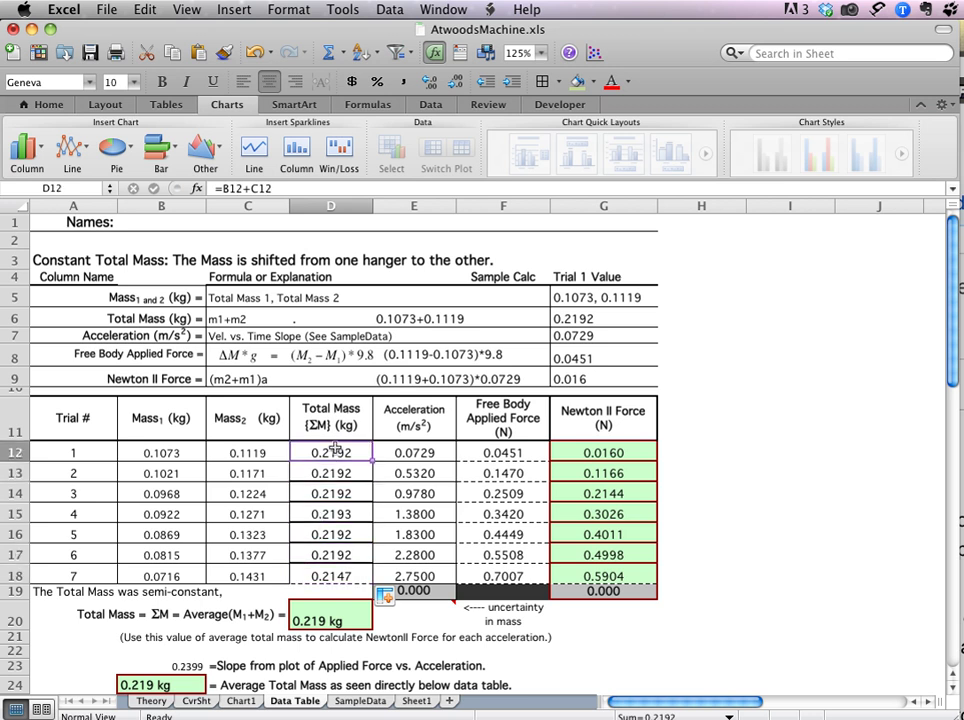
drag(340, 452, 330, 575)
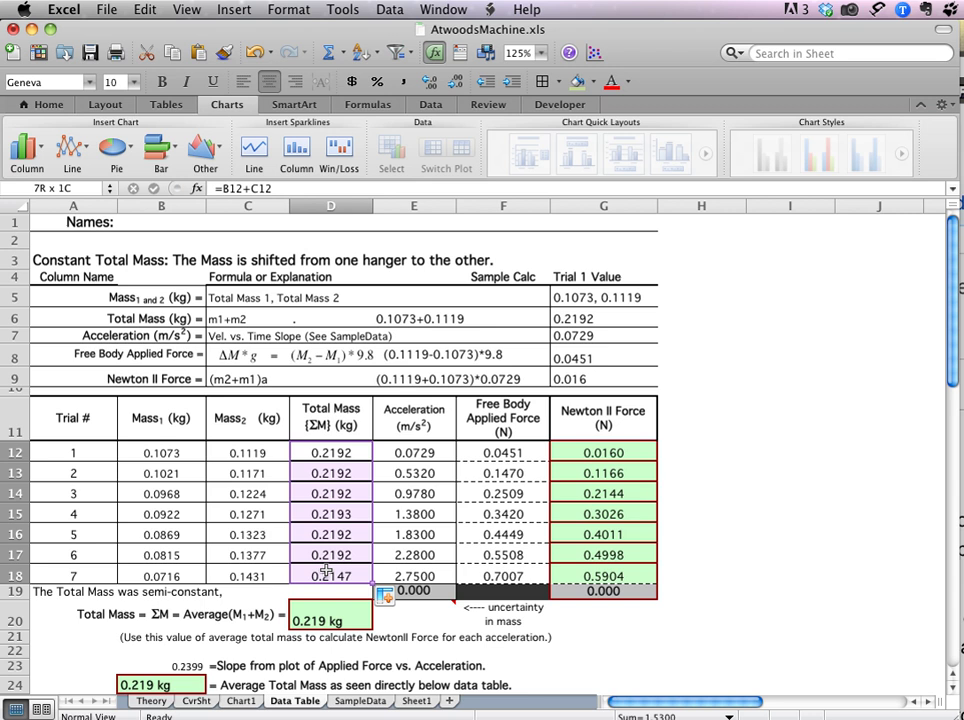
click(160, 452)
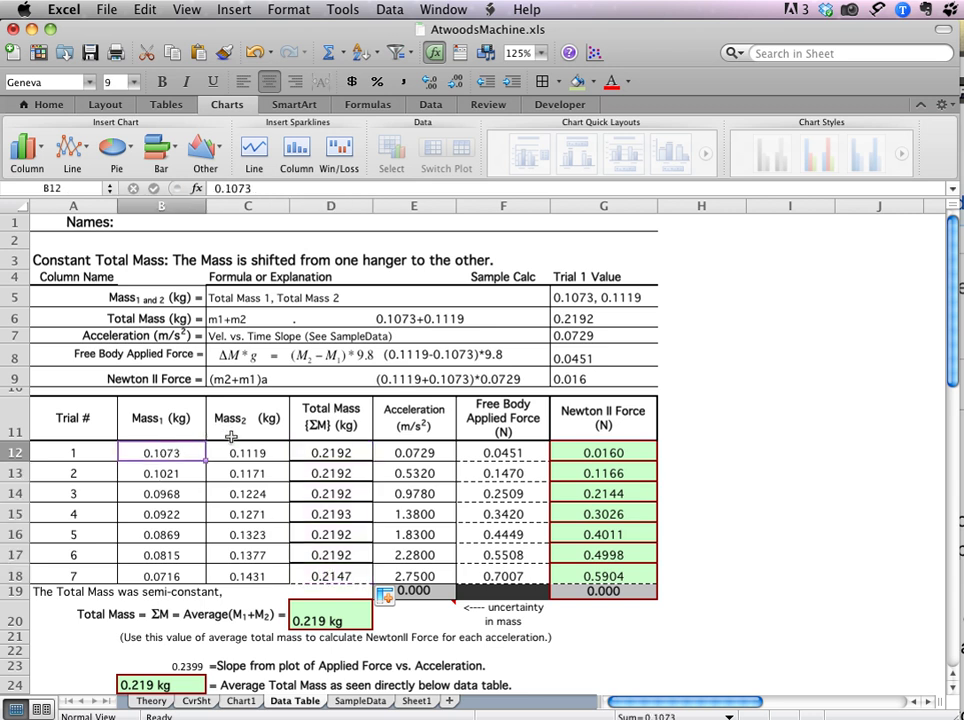
click(240, 452)
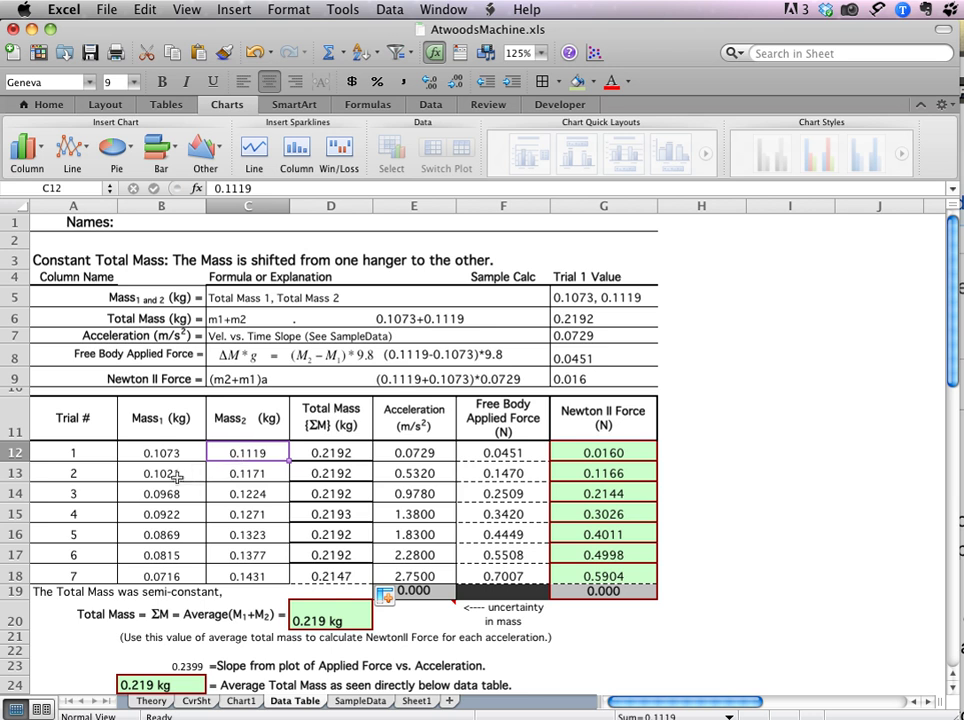
click(184, 477)
drag(184, 477, 222, 478)
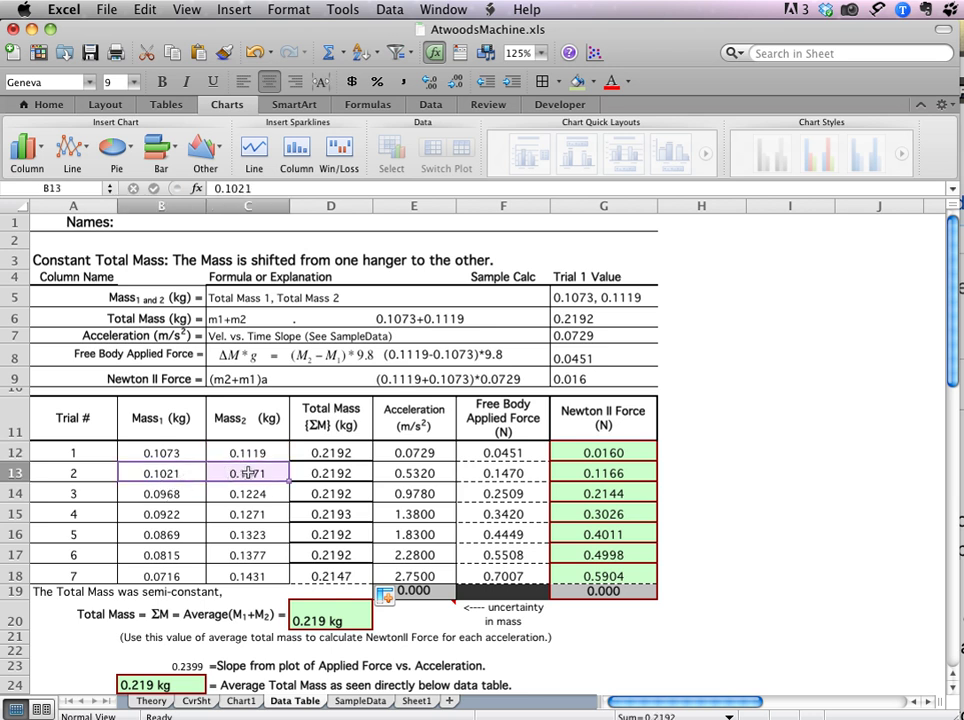
click(162, 494)
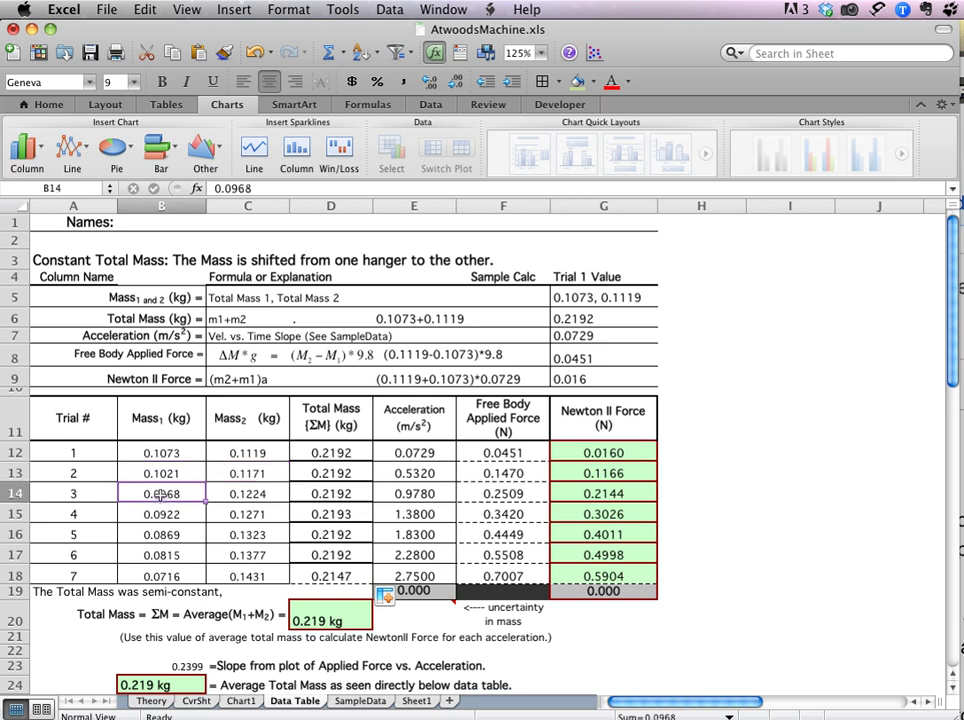
drag(170, 494, 264, 493)
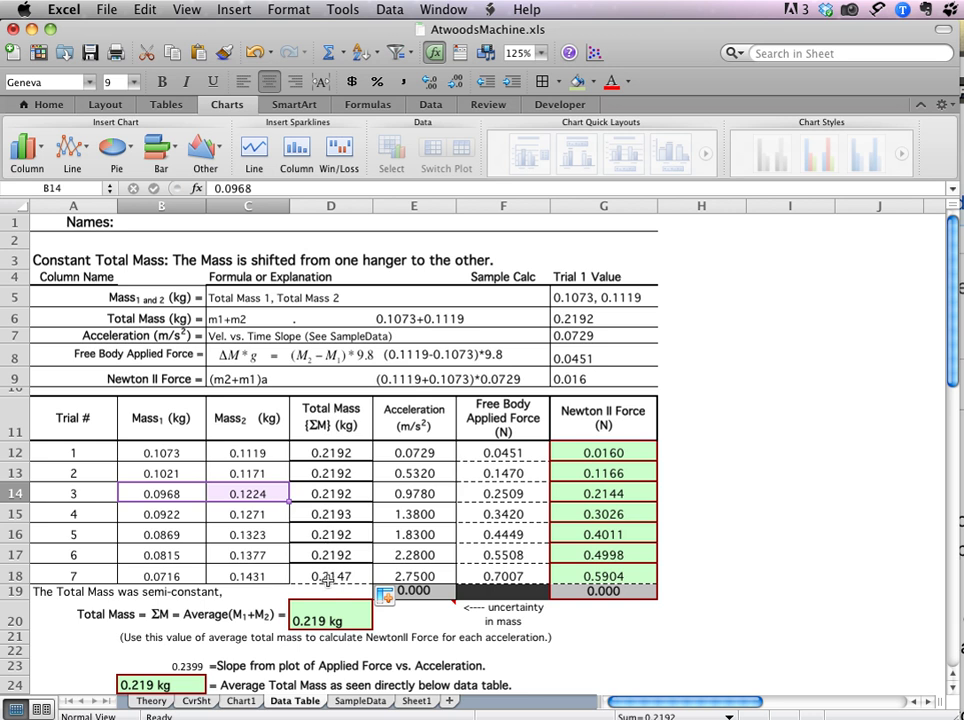
drag(331, 453, 322, 576)
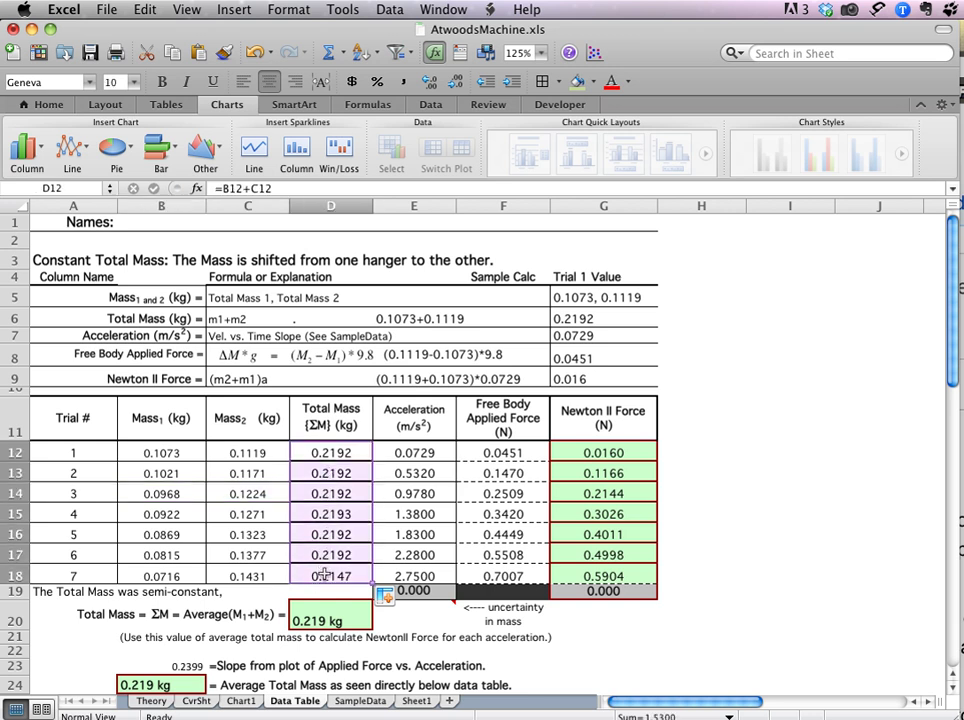
click(163, 557)
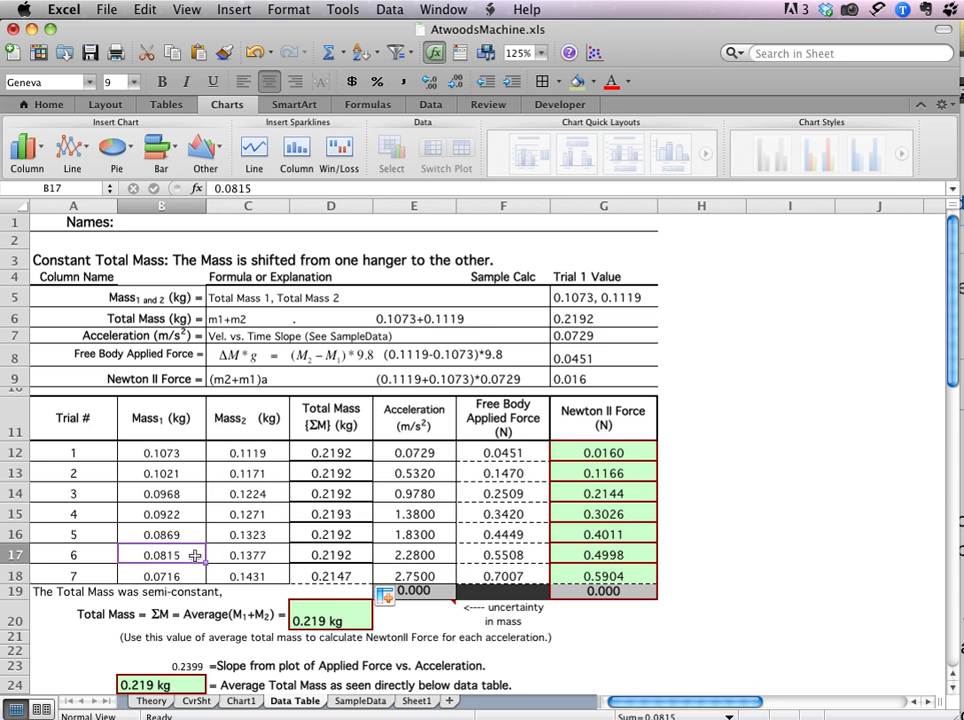
click(258, 556)
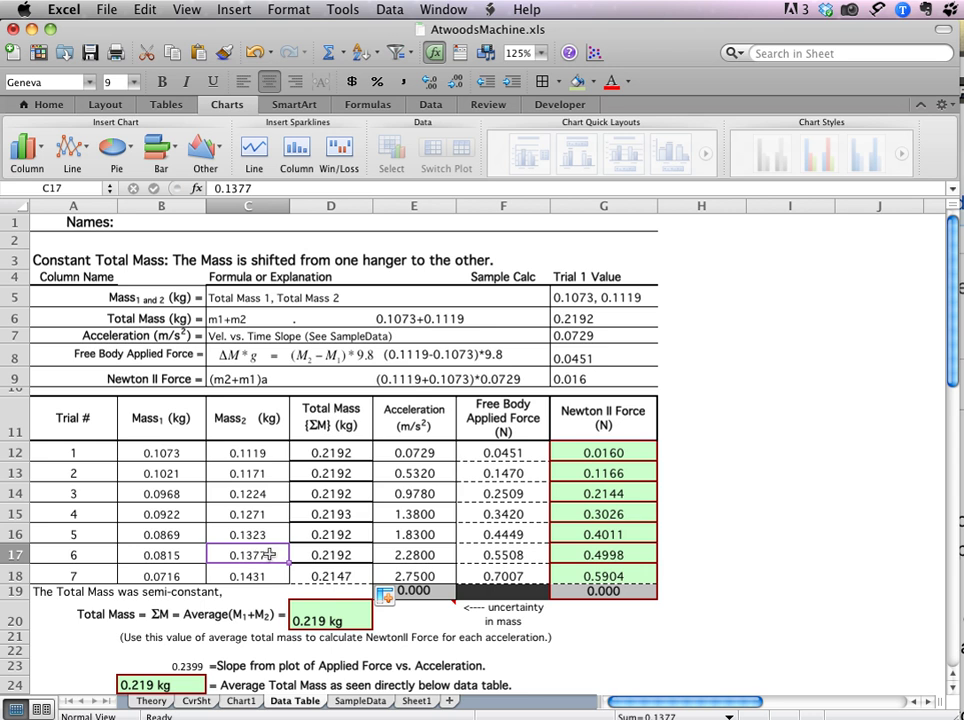
click(340, 554)
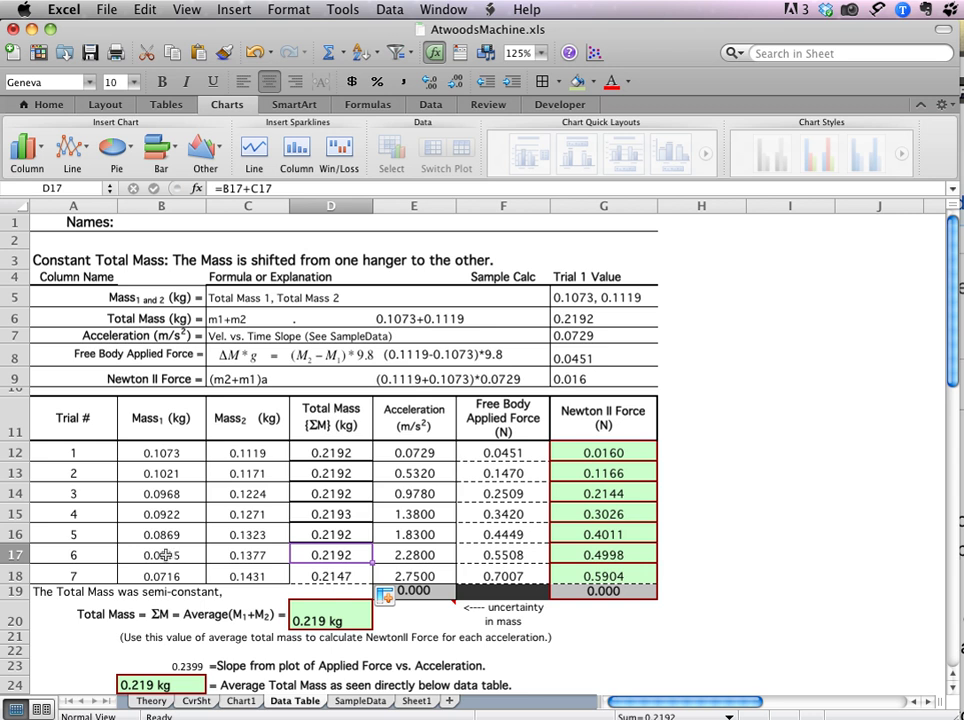
click(165, 555)
click(242, 554)
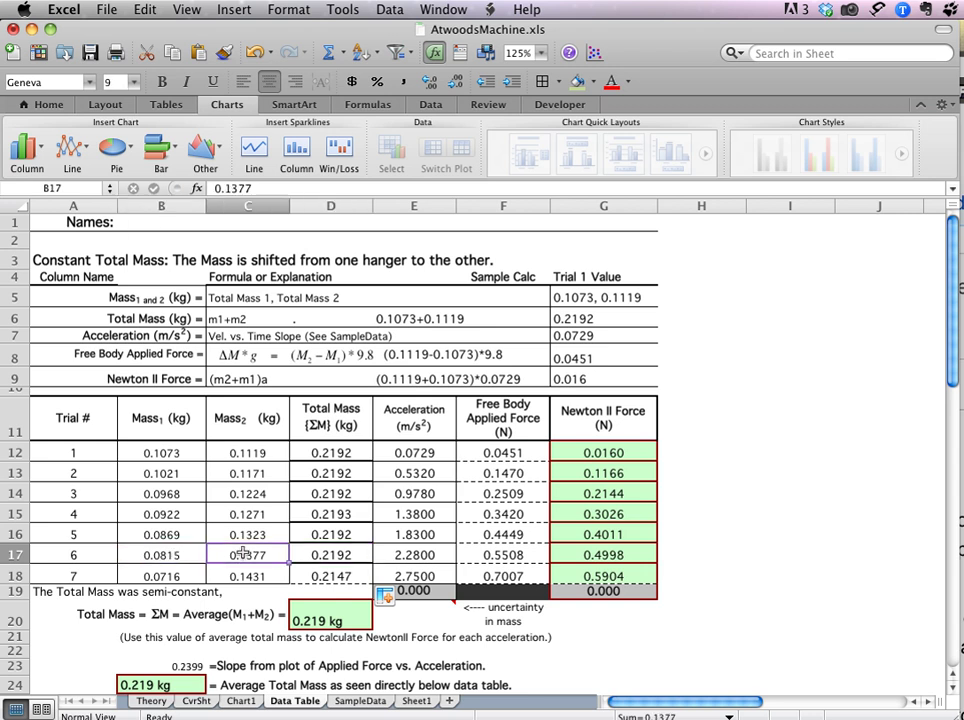
click(333, 552)
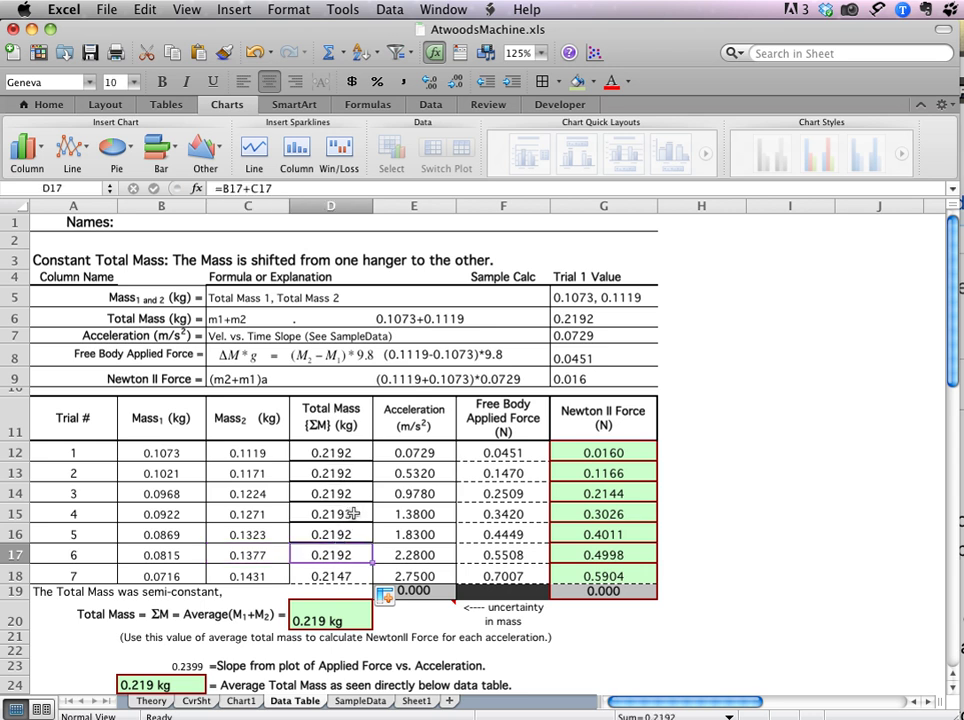
click(357, 514)
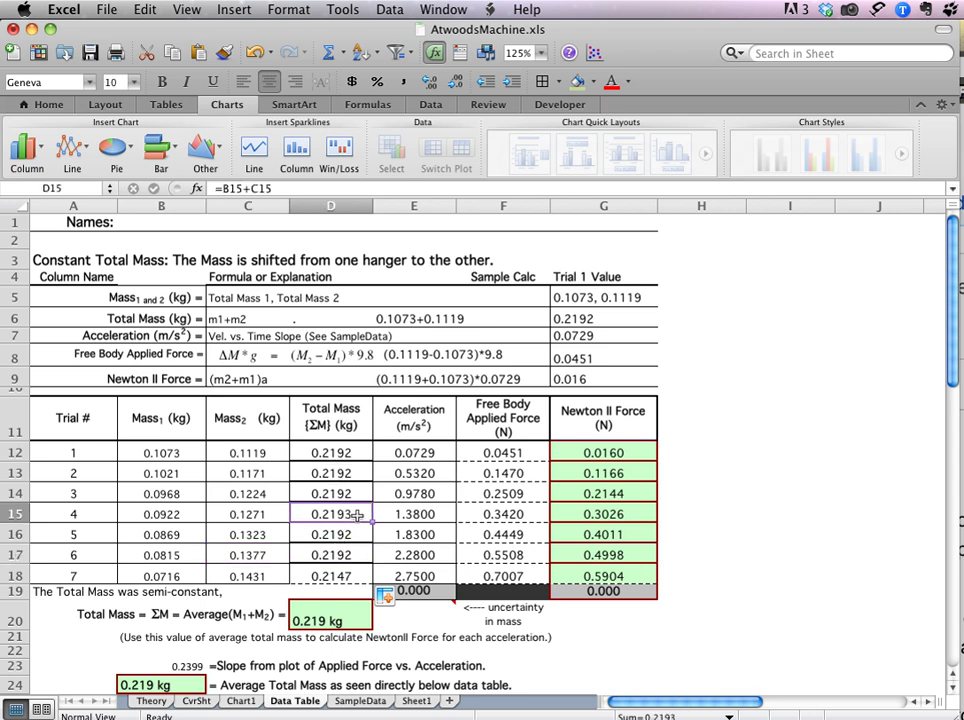
click(358, 578)
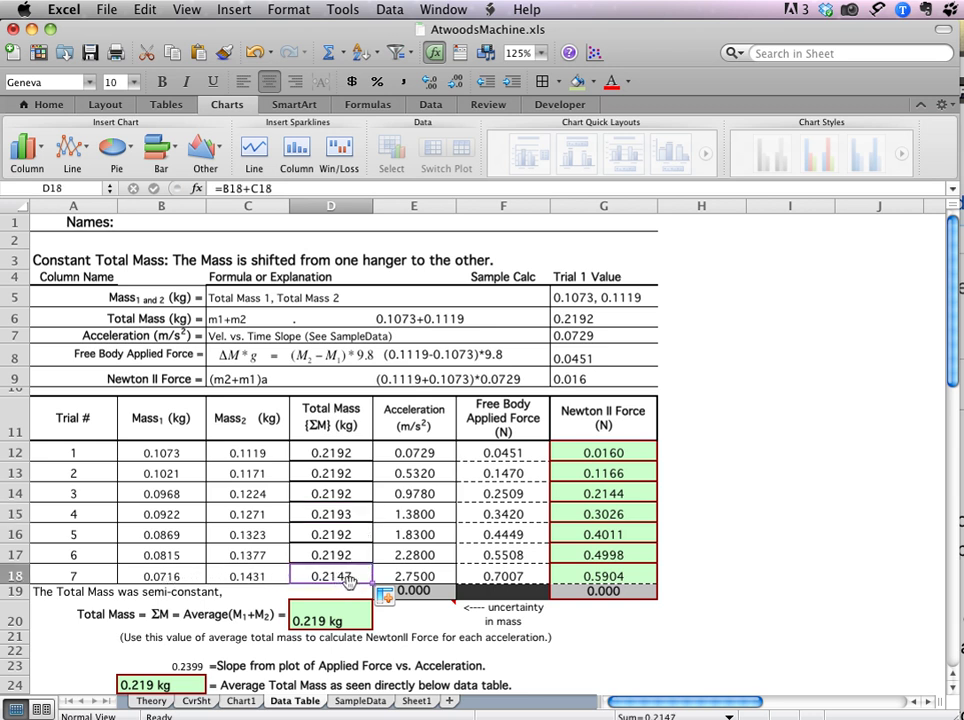
Replace D20's 0.2192 with =AVERAGE(D12:D18), adding a decimal to show 0.2186 kg.
click(334, 620)
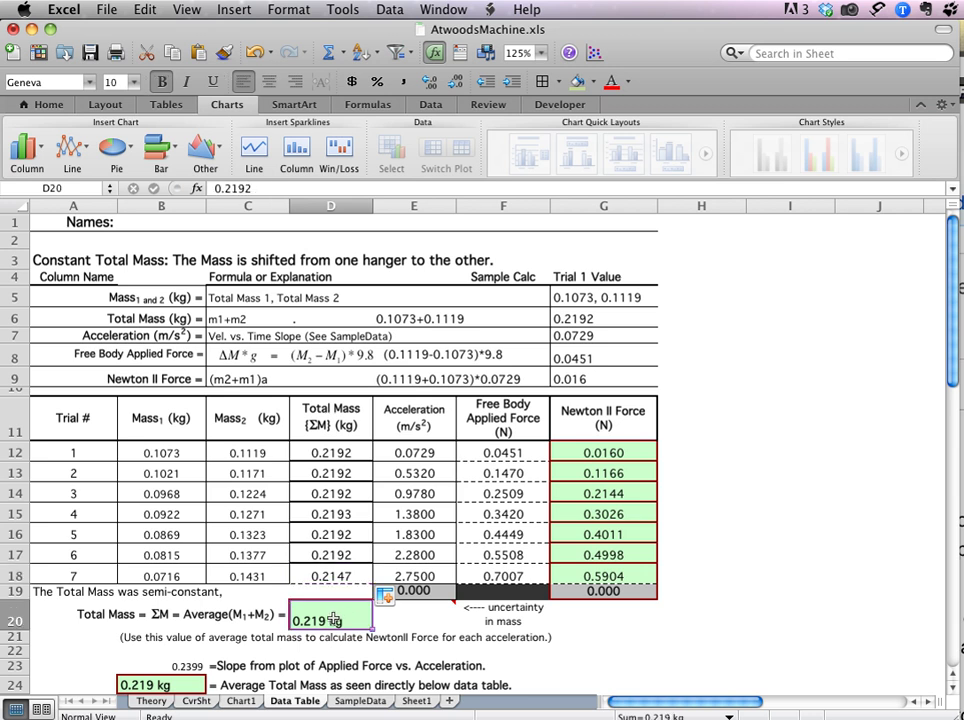
click(260, 190)
drag(260, 190, 200, 188)
text(=)
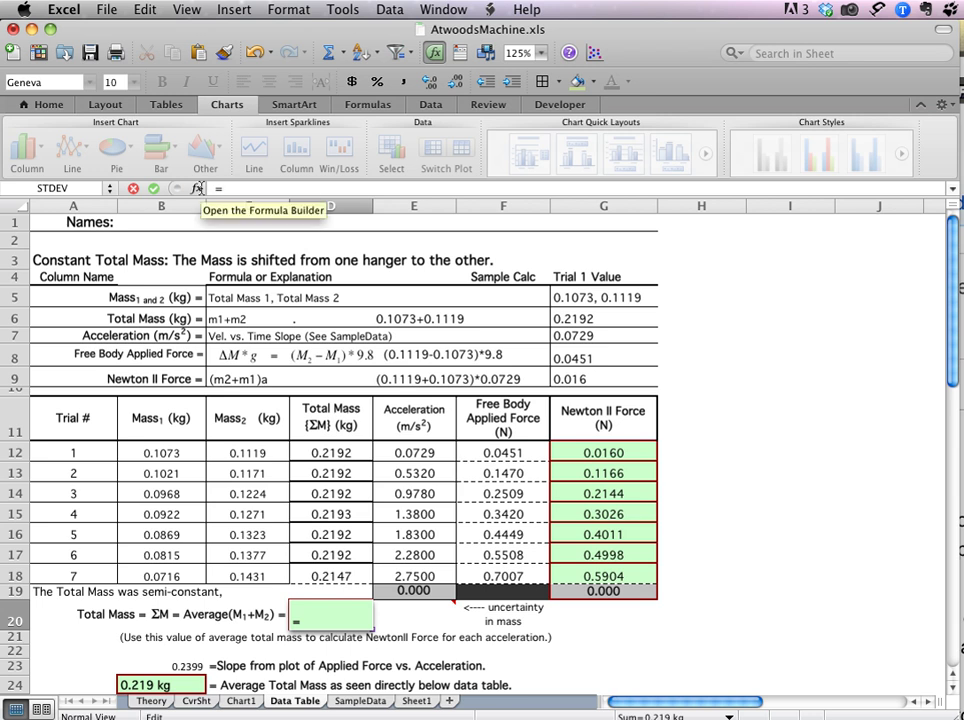
text(average()
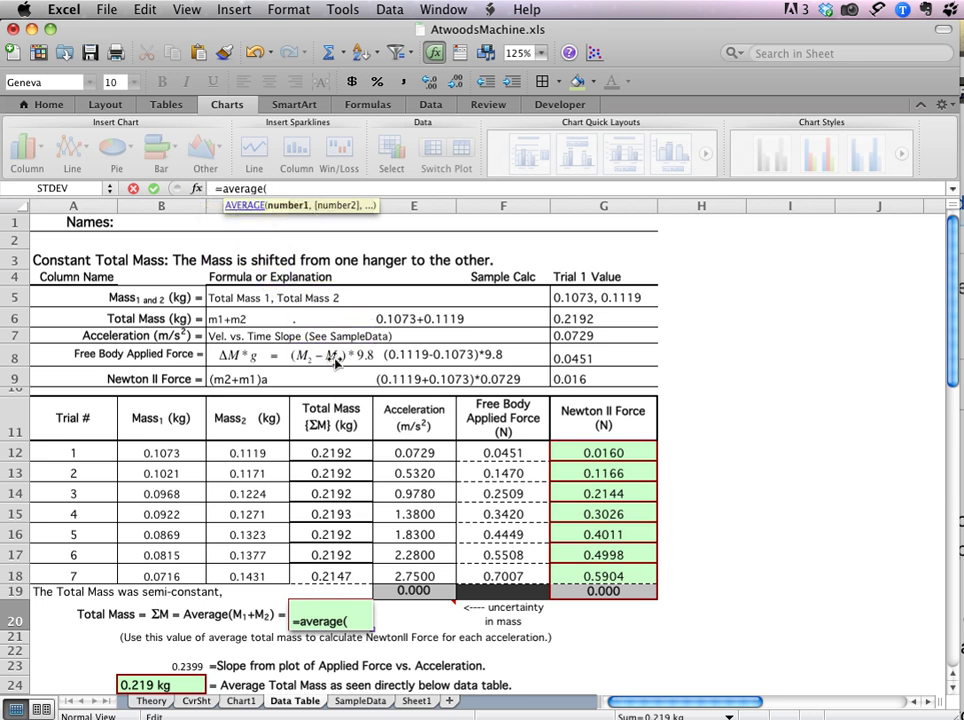
drag(327, 446, 322, 572)
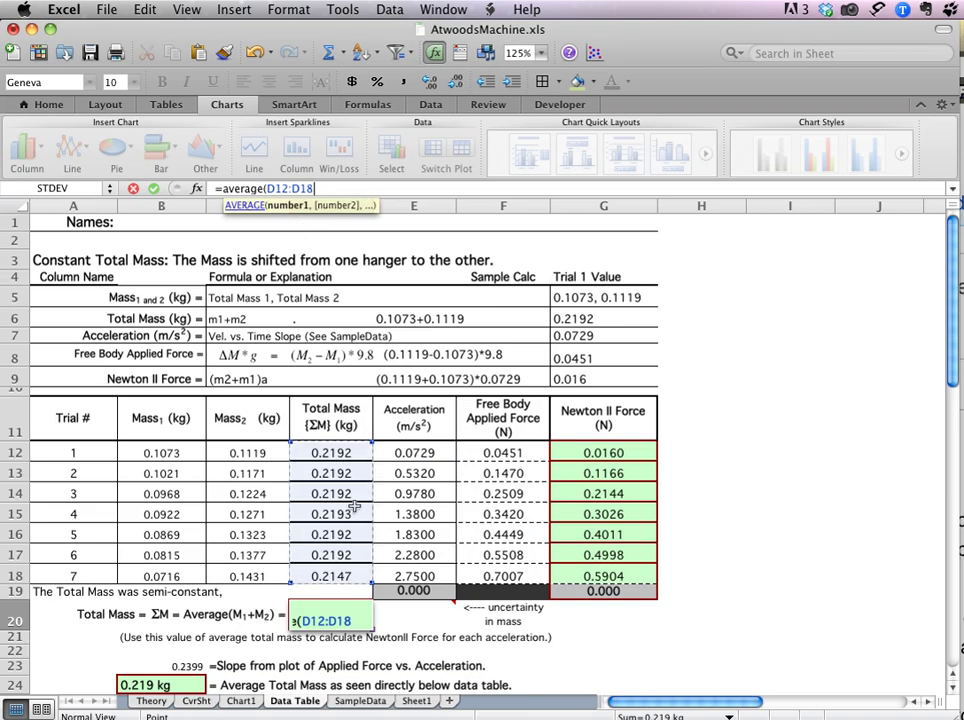
key(Return)
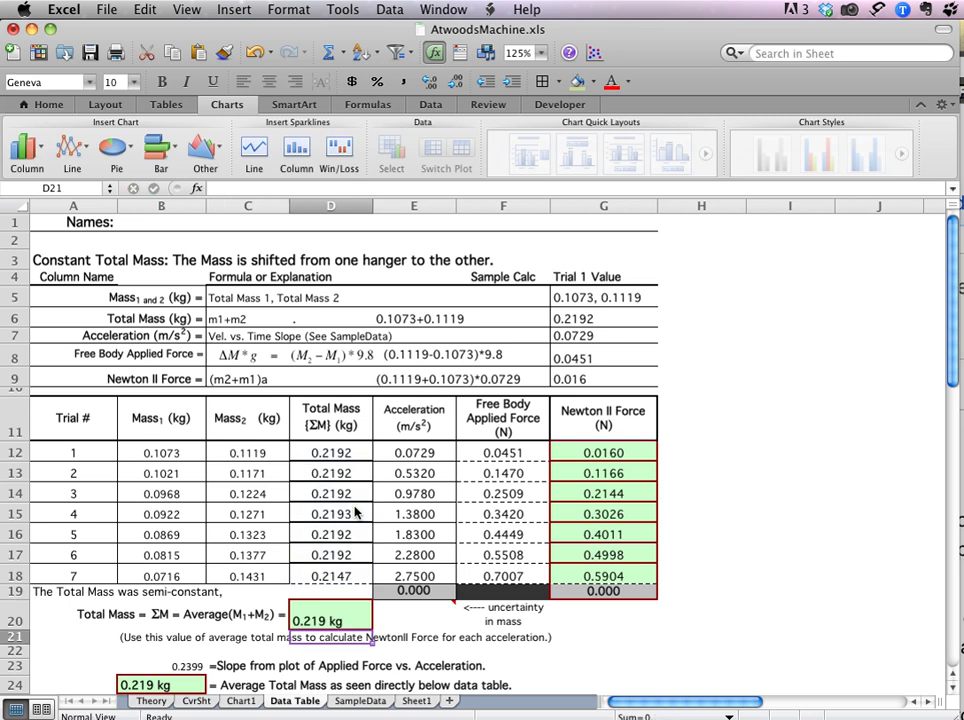
click(340, 620)
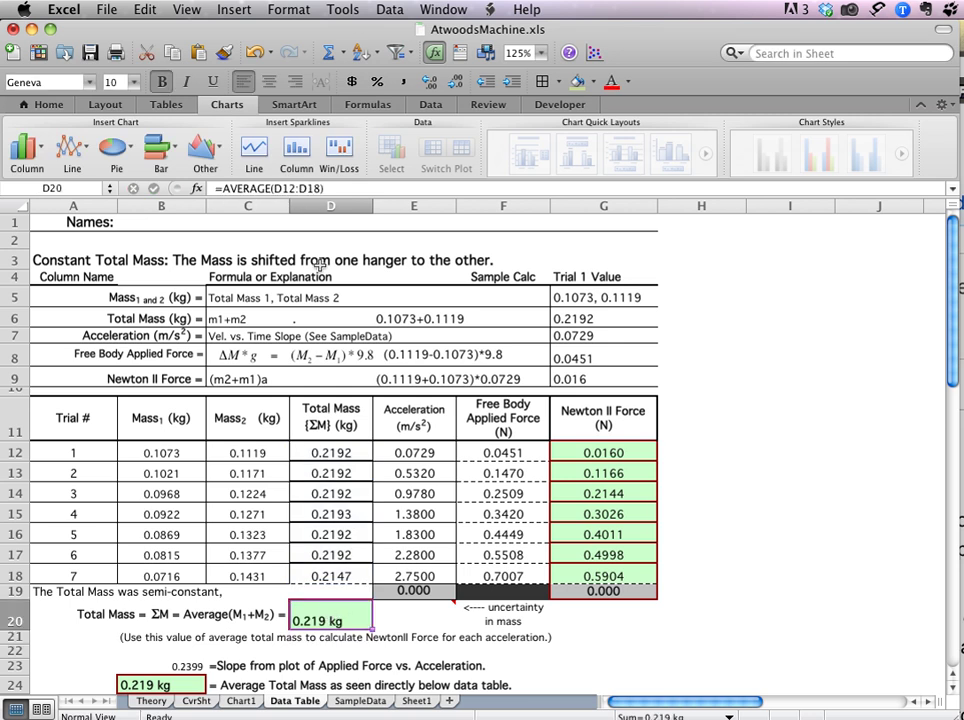
click(431, 84)
click(410, 620)
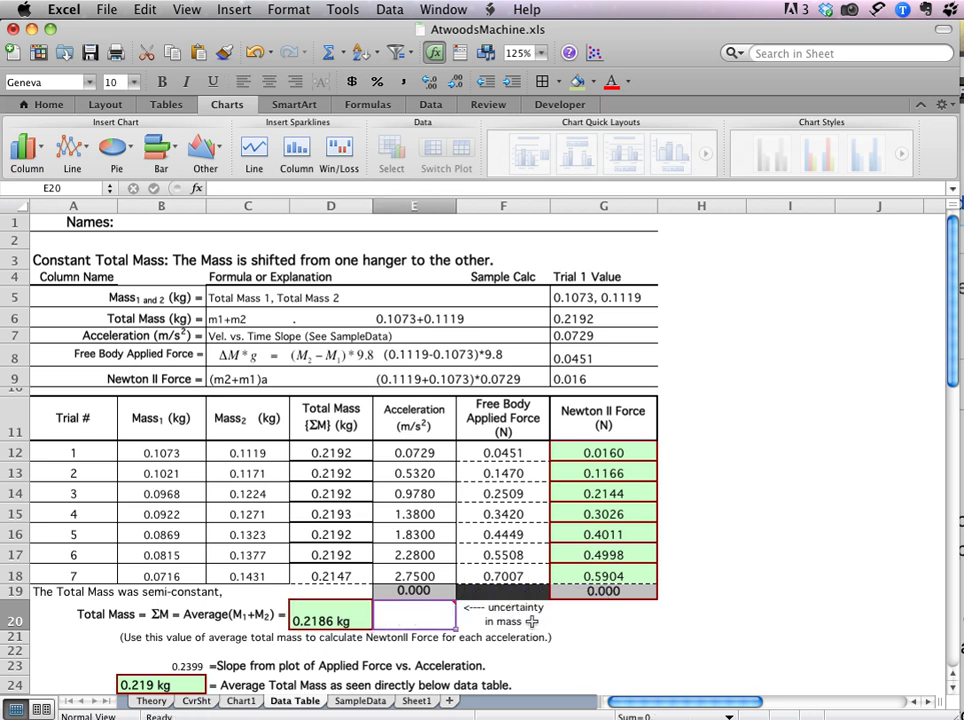
Enter =STDEV(D12:D18) in E20 as the mass uncertainty, displaying 0.002.
text(=)
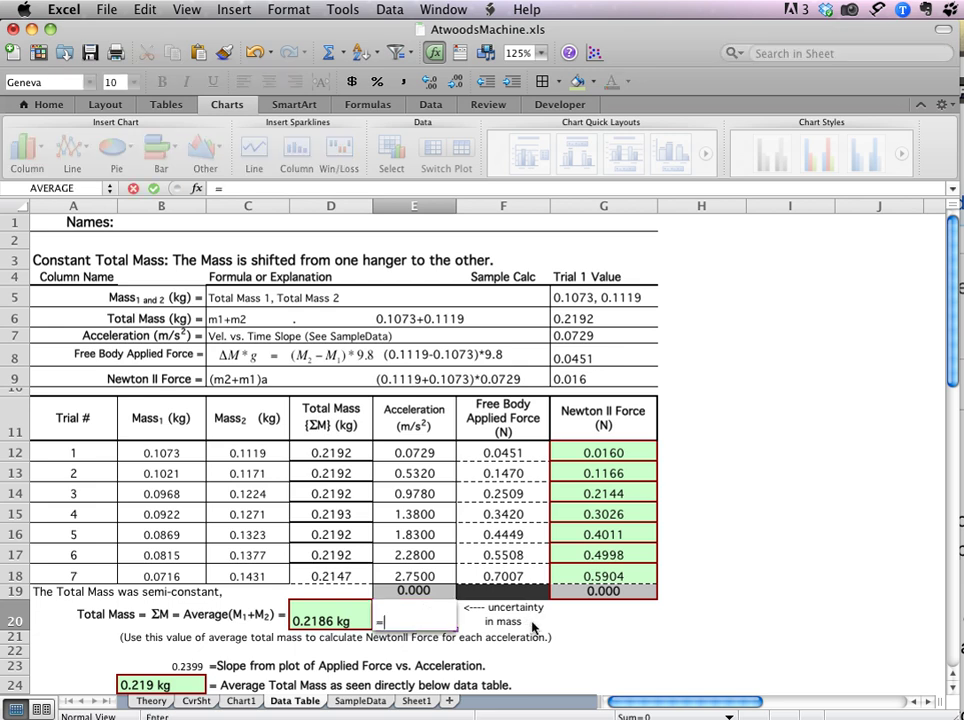
text(stdev)
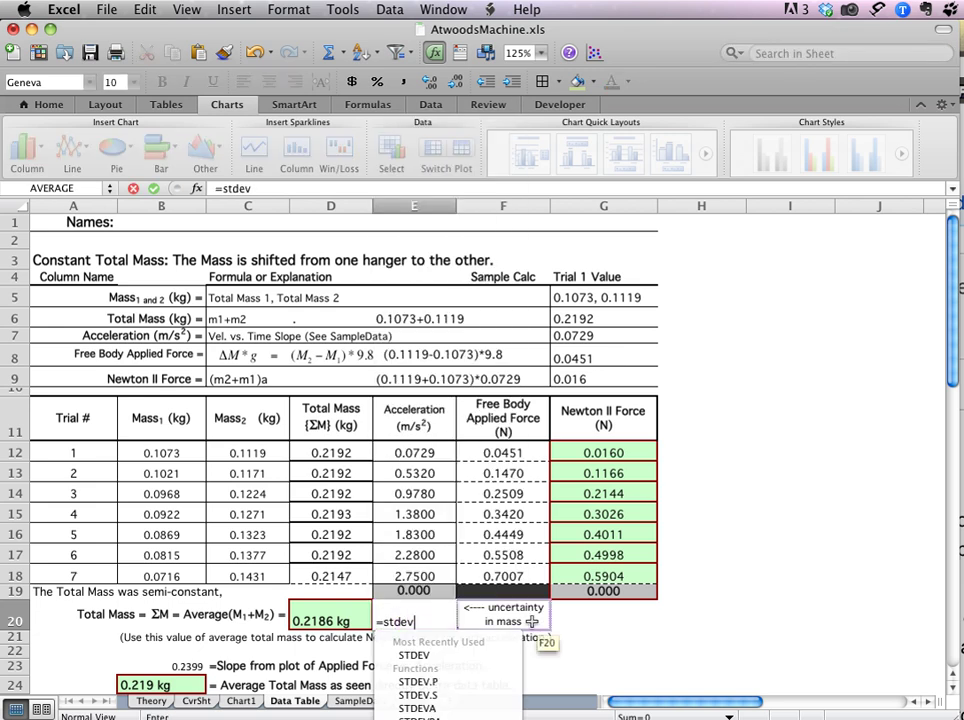
text(()
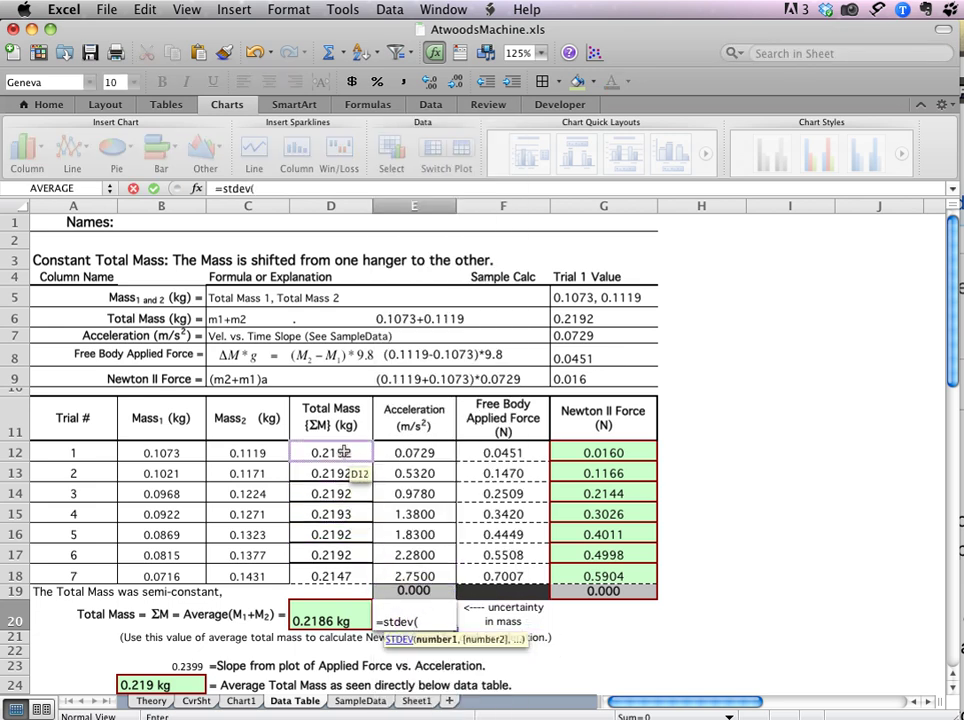
drag(333, 455, 329, 574)
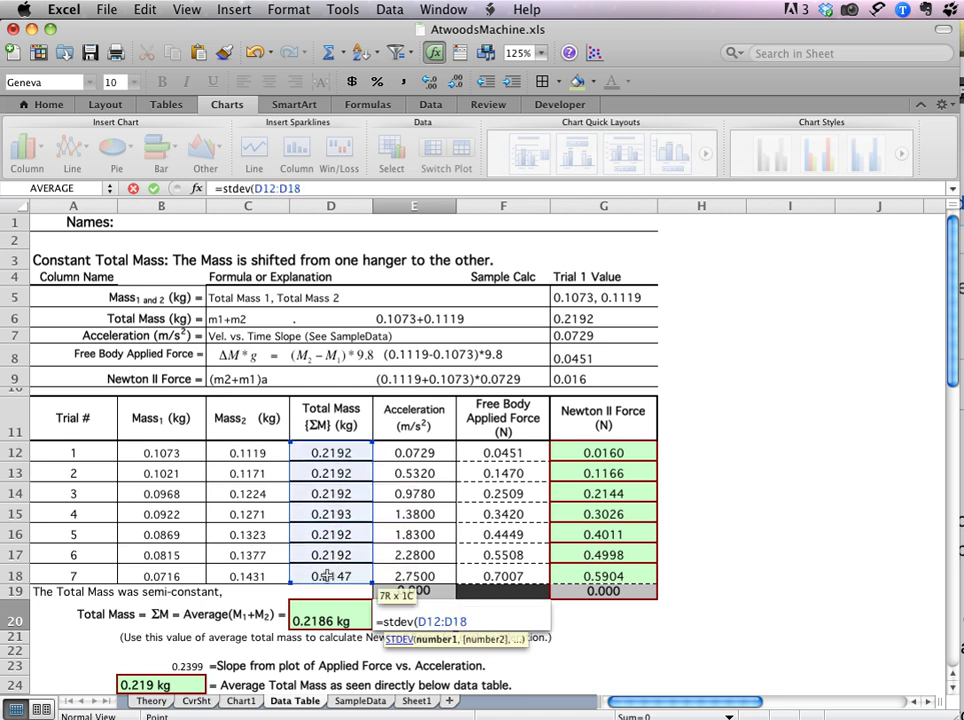
text())
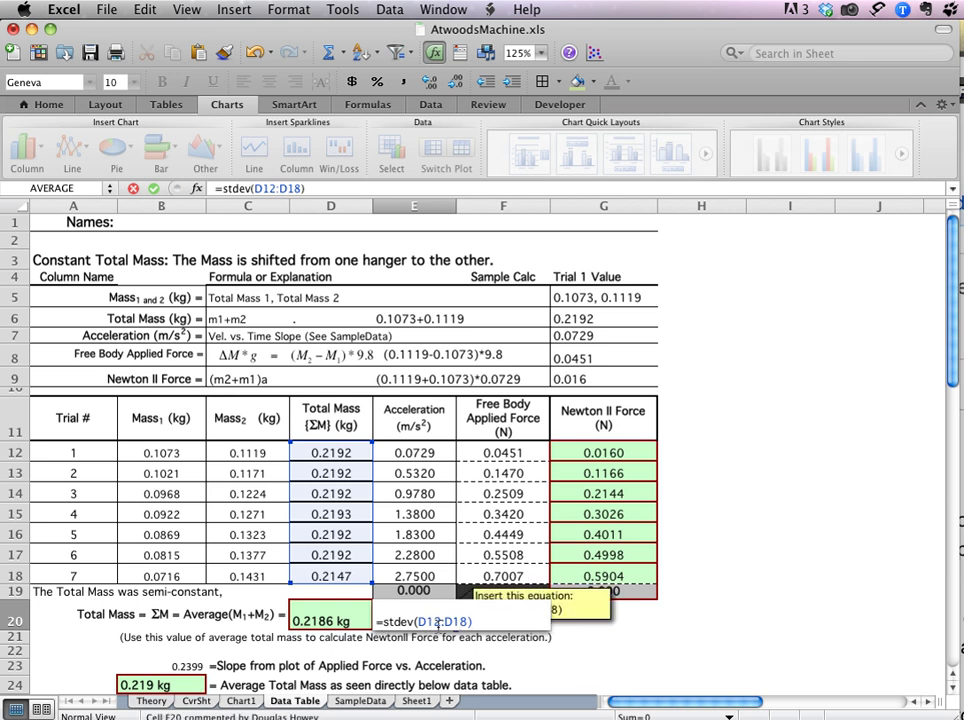
key(Return)
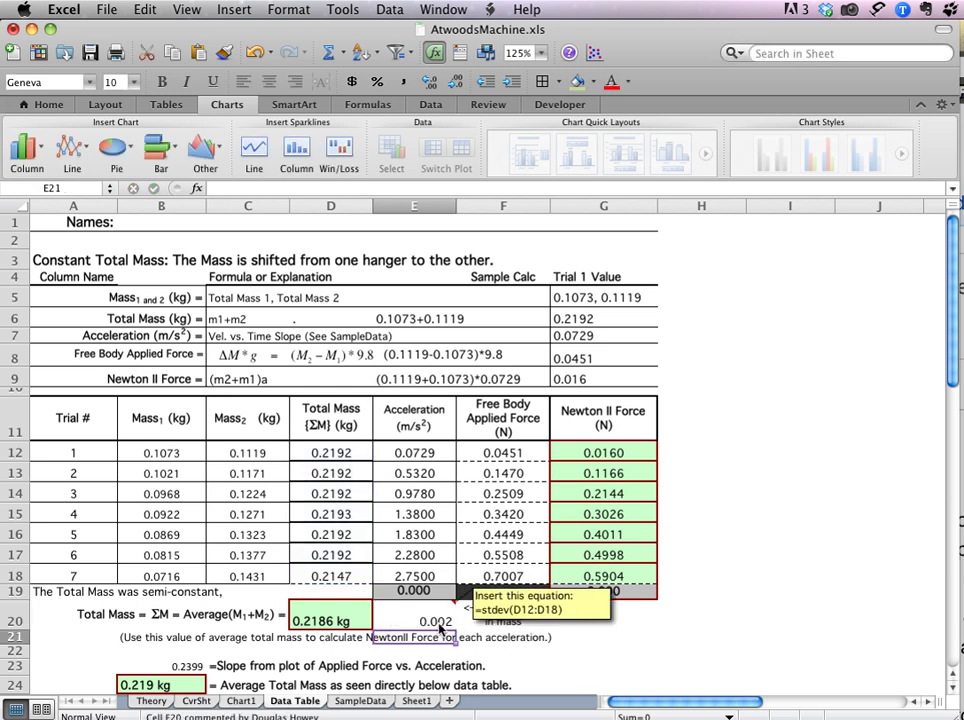
click(440, 624)
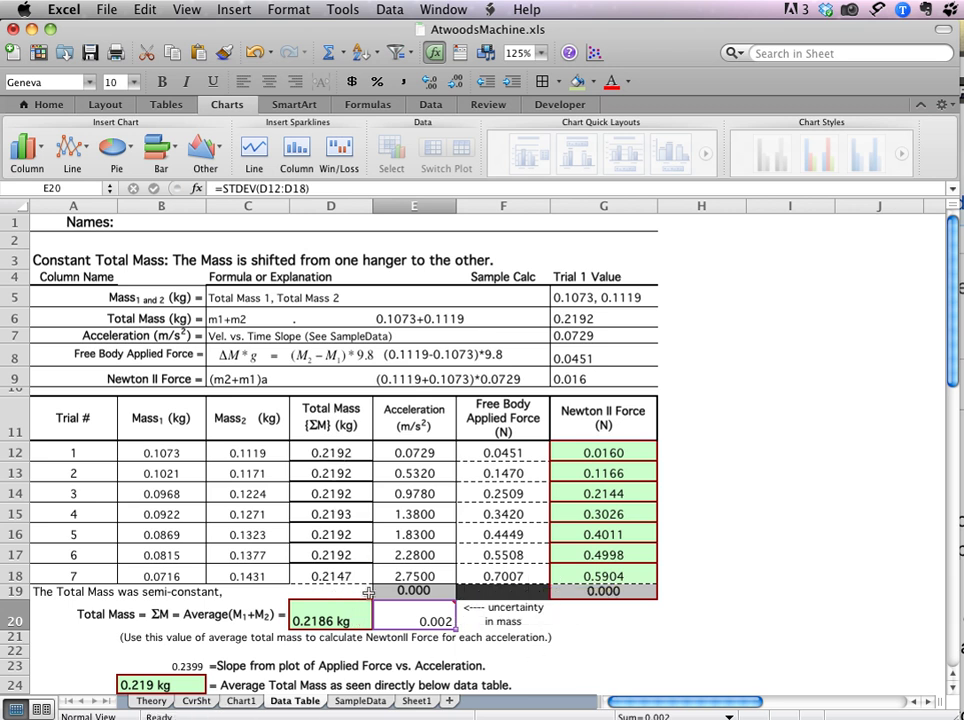
Keep E20 at 0.002 after trying more decimals, and round D20 down to 0.219 kg.
mouse_move(430, 622)
click(431, 86)
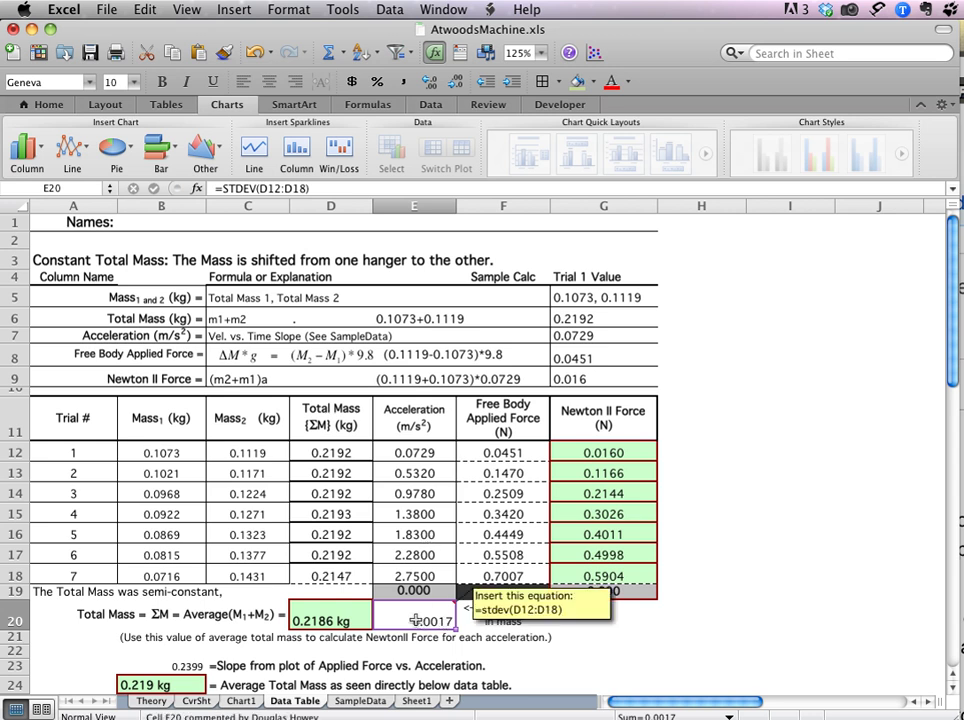
click(460, 84)
mouse_move(450, 622)
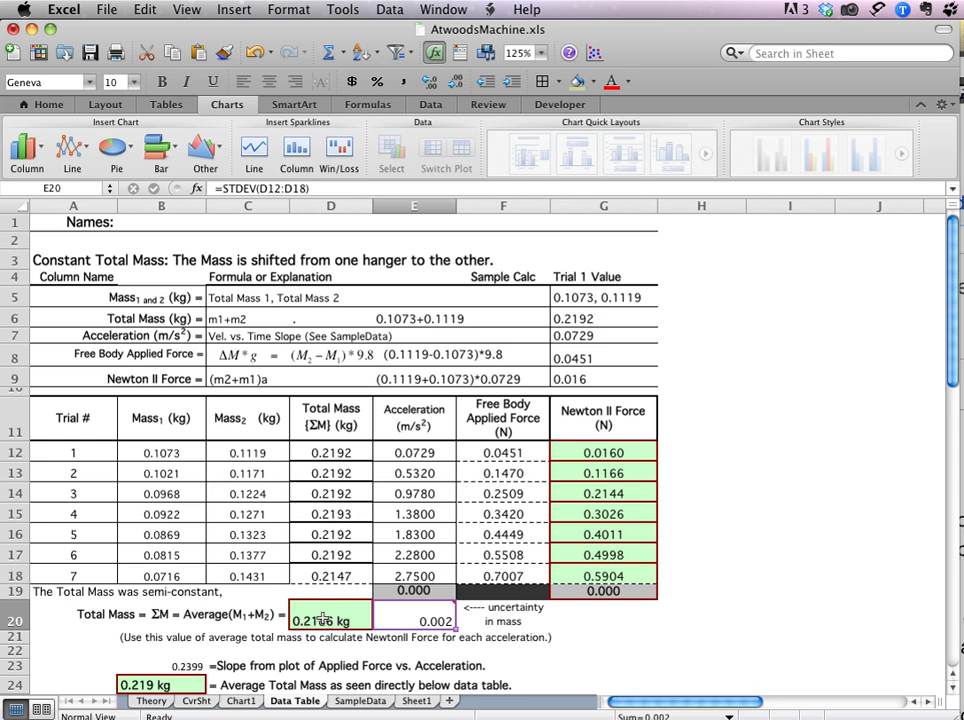
click(324, 620)
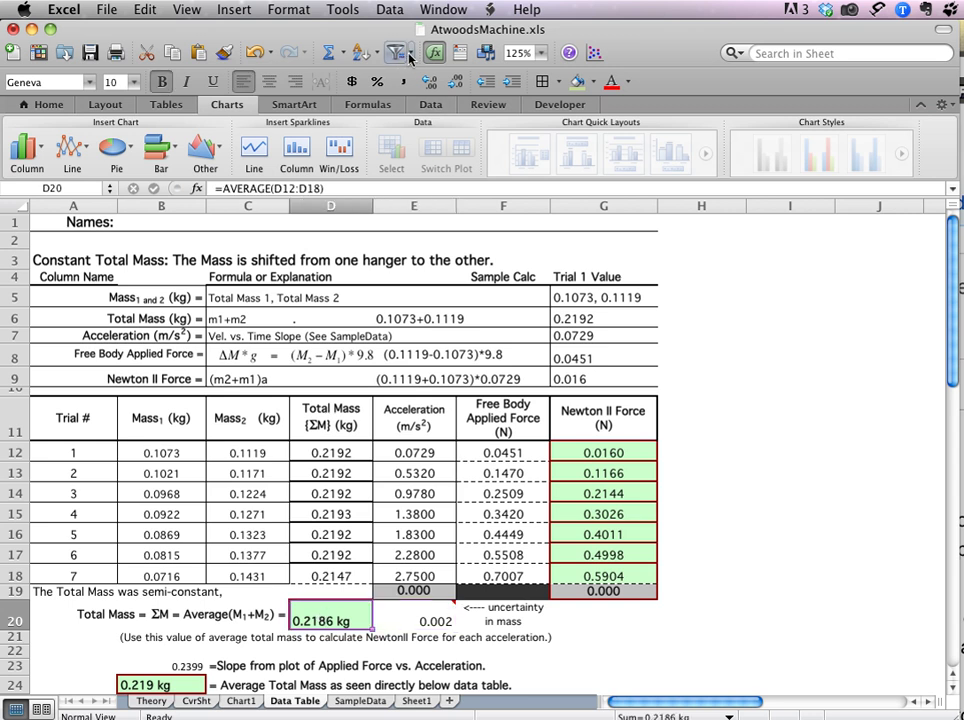
click(455, 82)
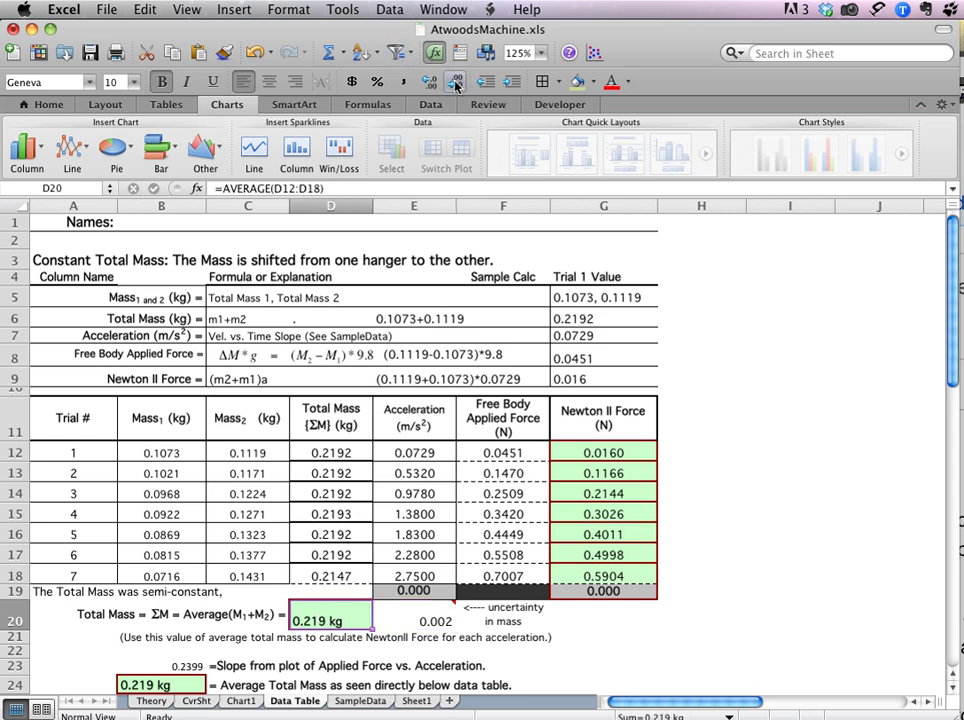
click(434, 624)
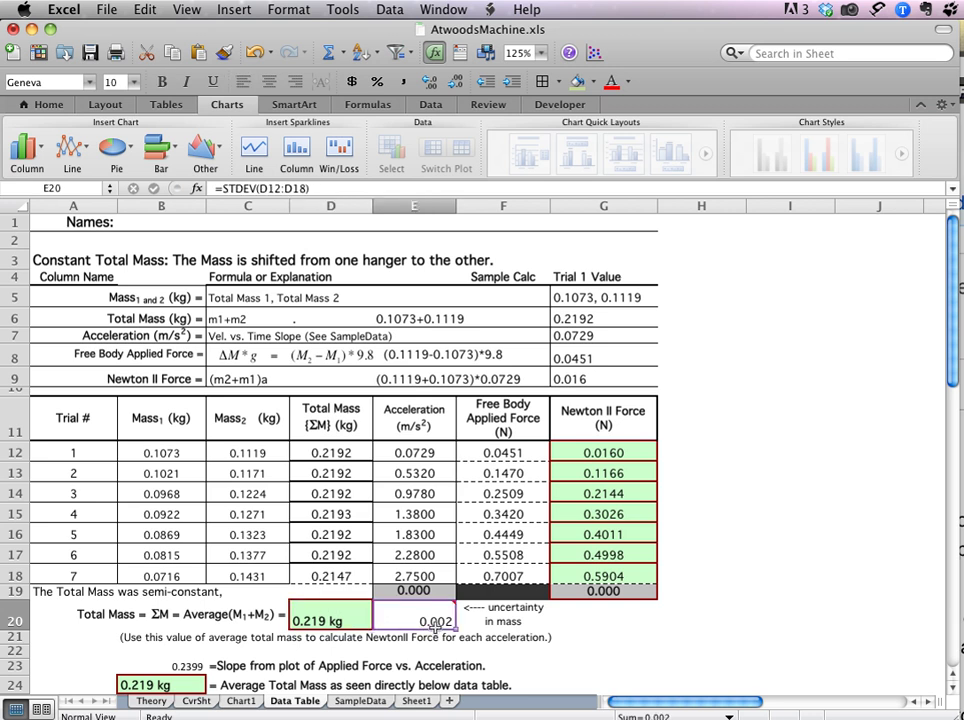
Recommit F12's =(C12-B12)*9.8 after checking accelerations, and fill it down the applied force column.
click(417, 453)
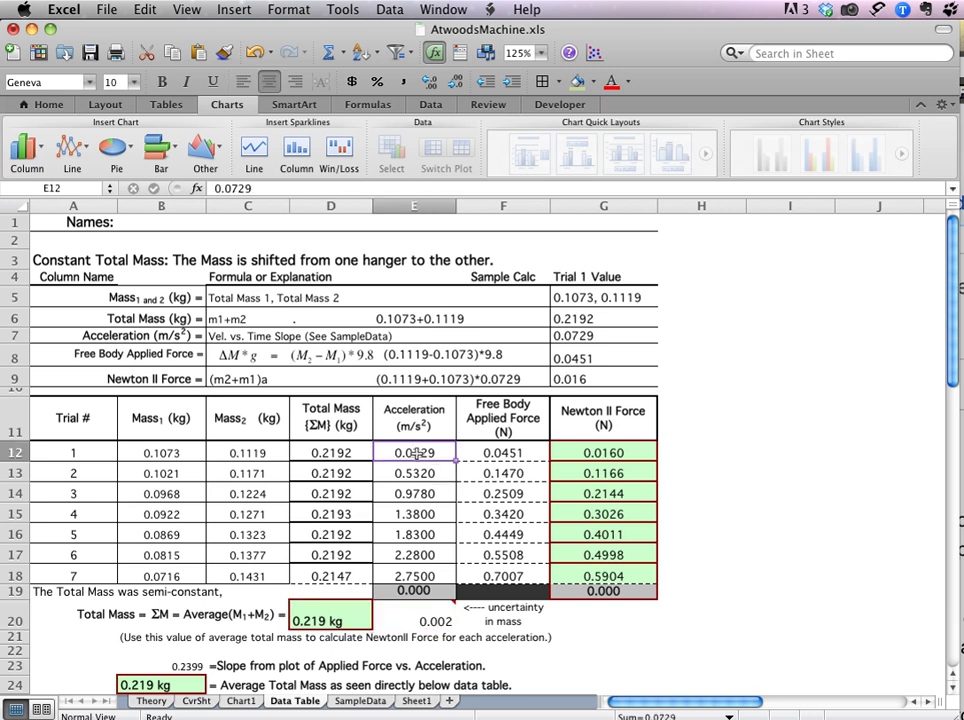
click(416, 473)
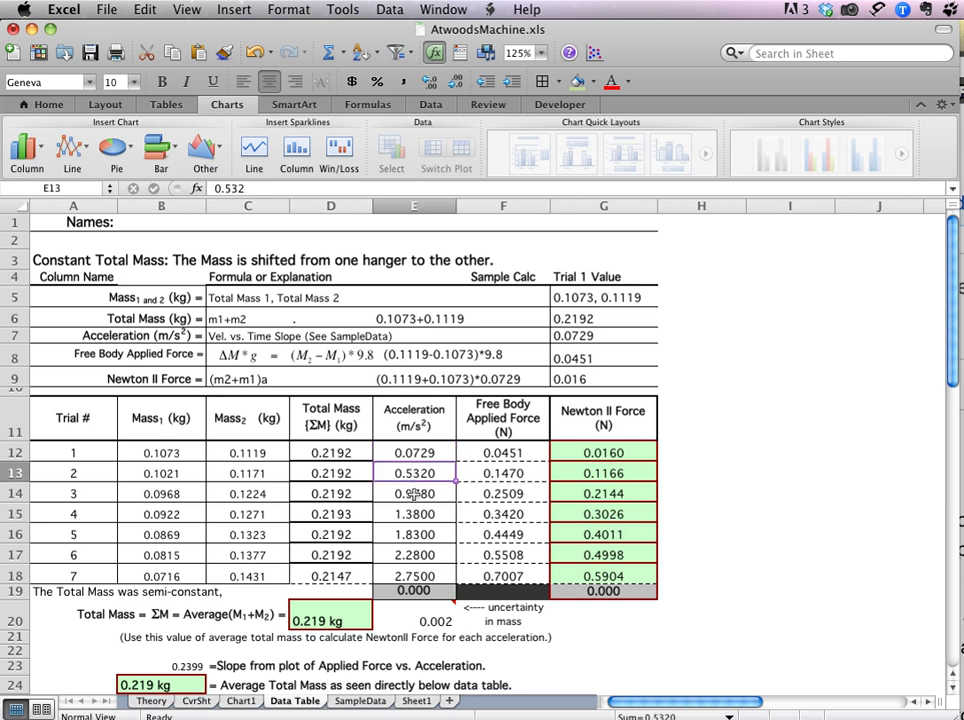
click(414, 493)
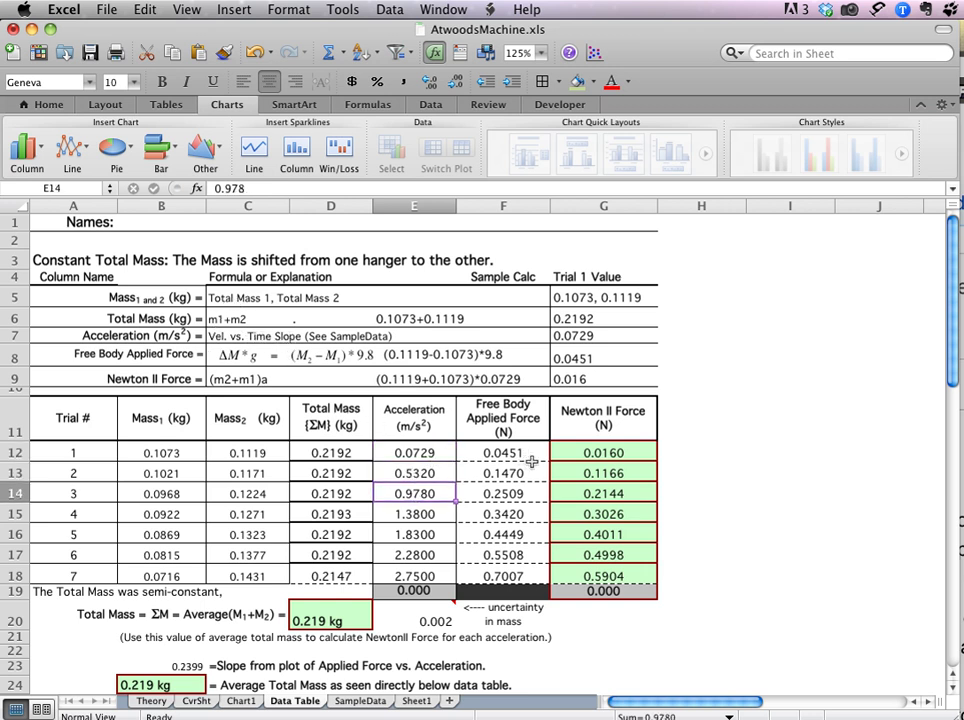
click(499, 452)
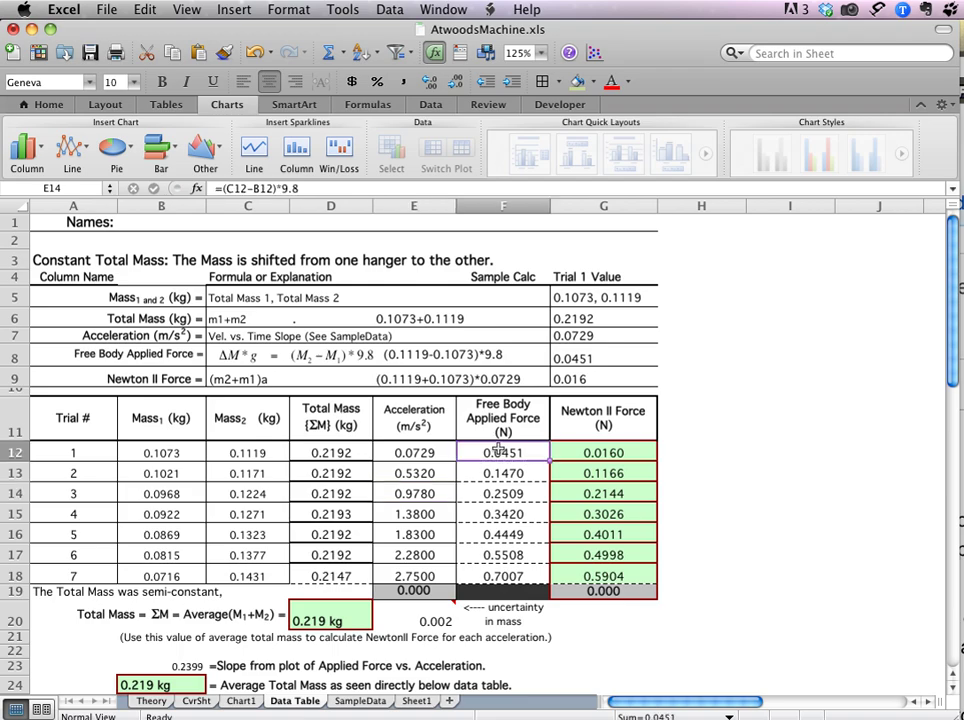
click(256, 188)
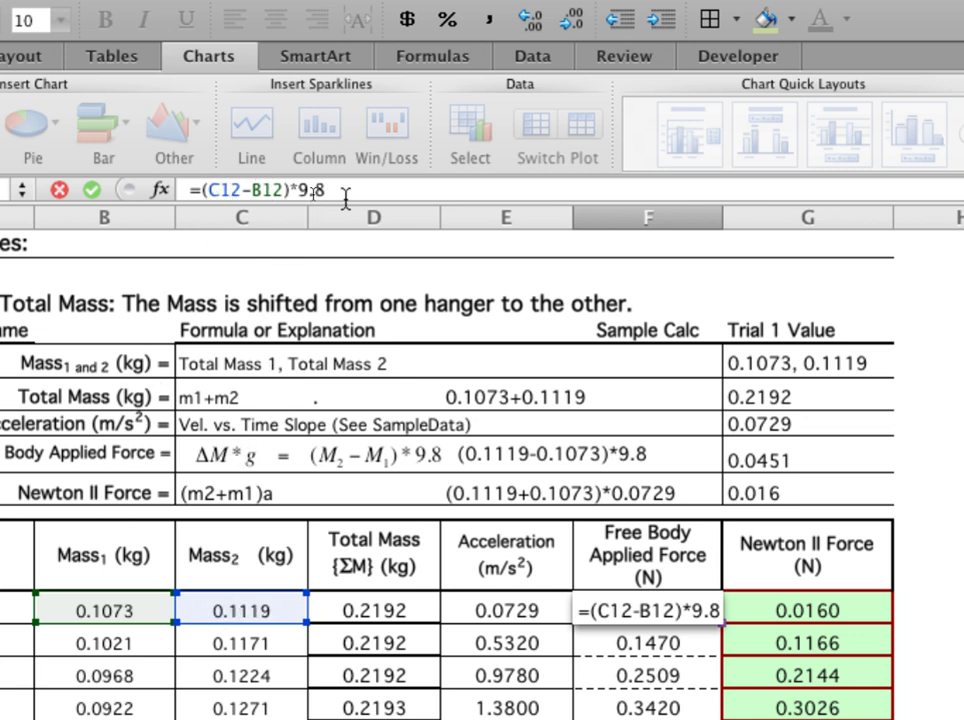
key(Return)
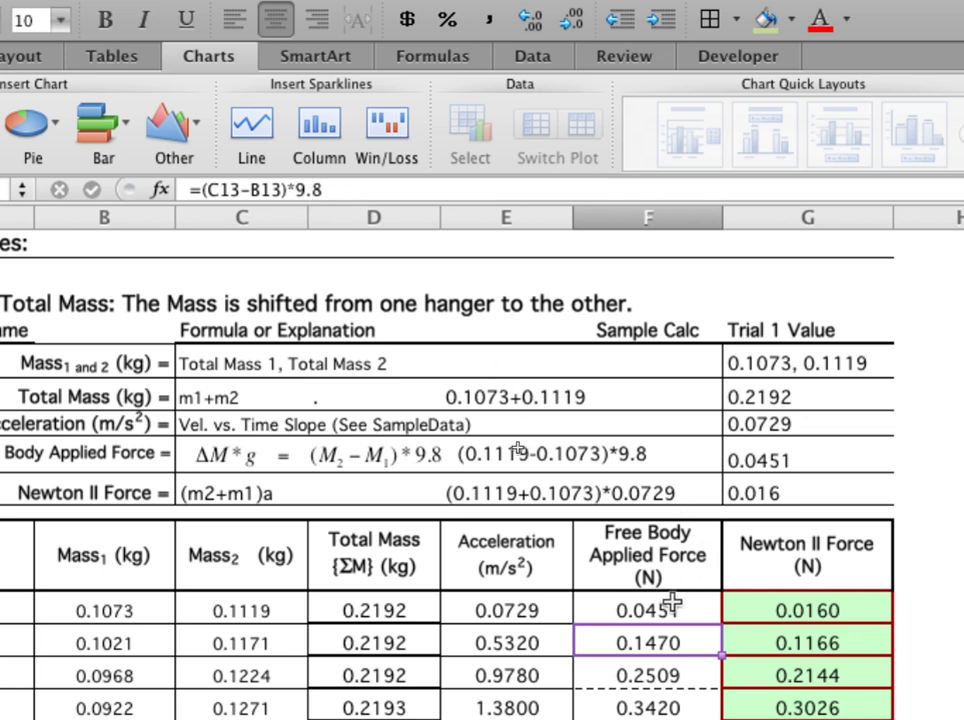
click(621, 604)
drag(720, 621, 720, 718)
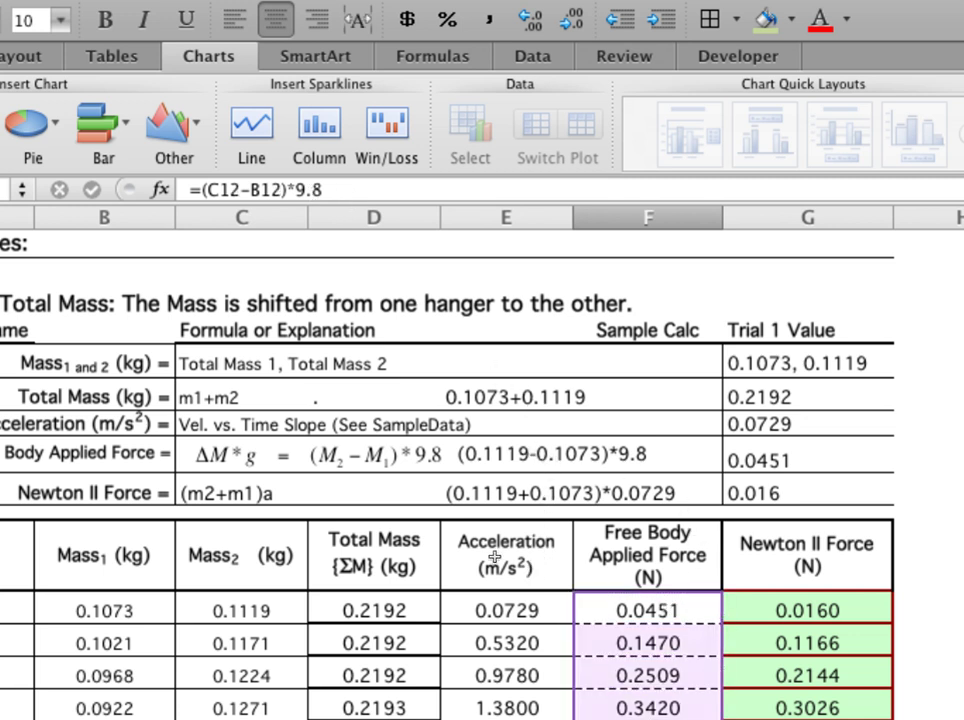
click(793, 598)
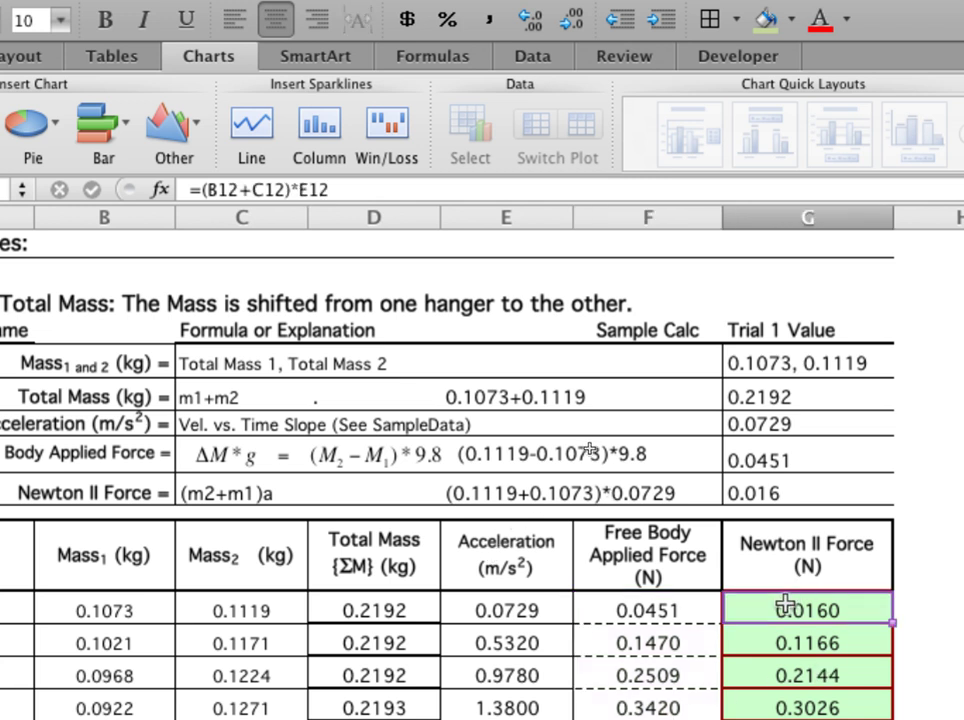
click(249, 193)
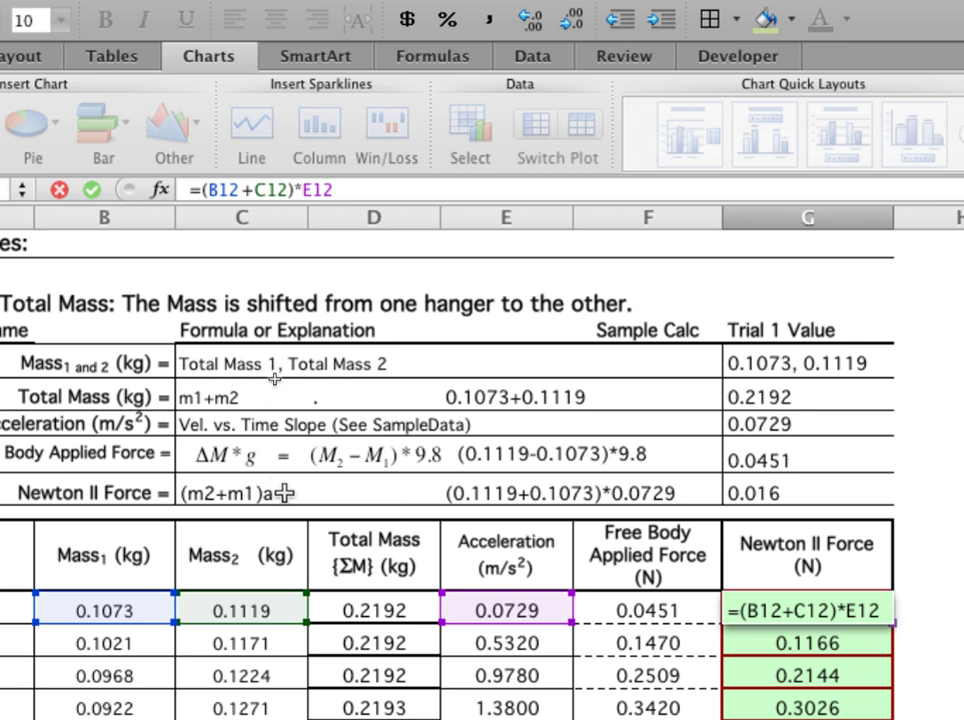
key(Return)
scroll(497, 469, down, 5)
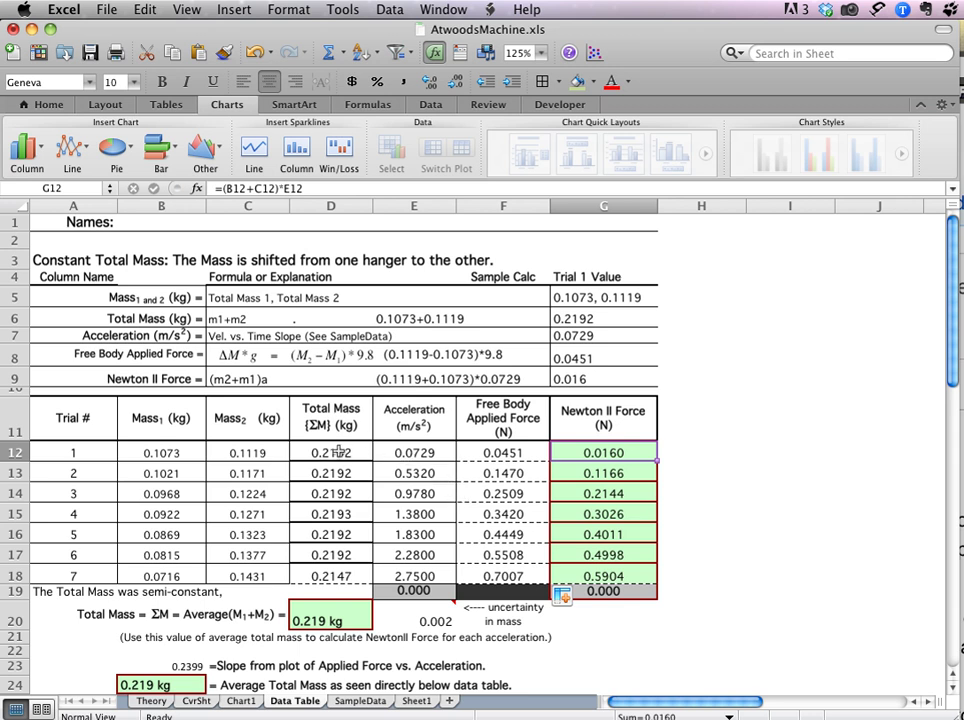
drag(322, 452, 330, 576)
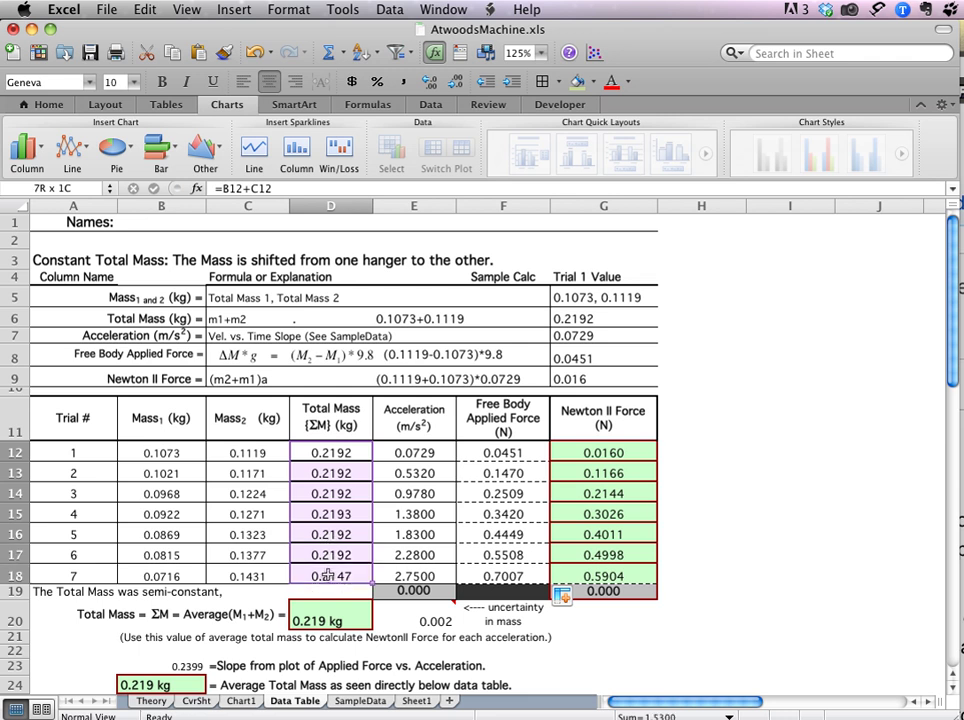
click(588, 418)
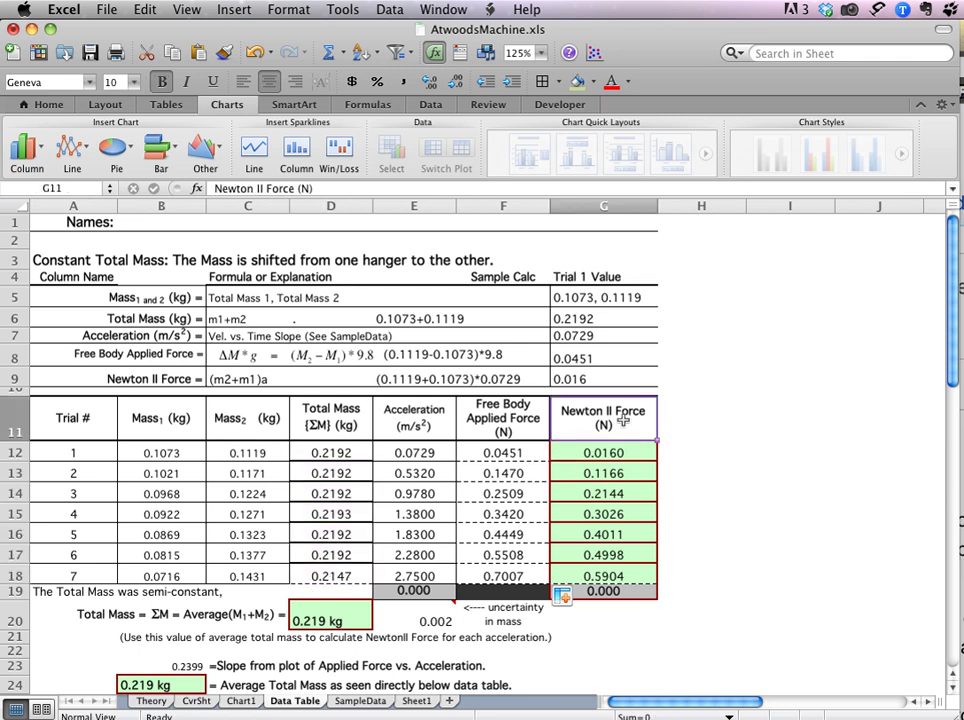
Enter the heading 'Theory' in cell H11.
click(701, 424)
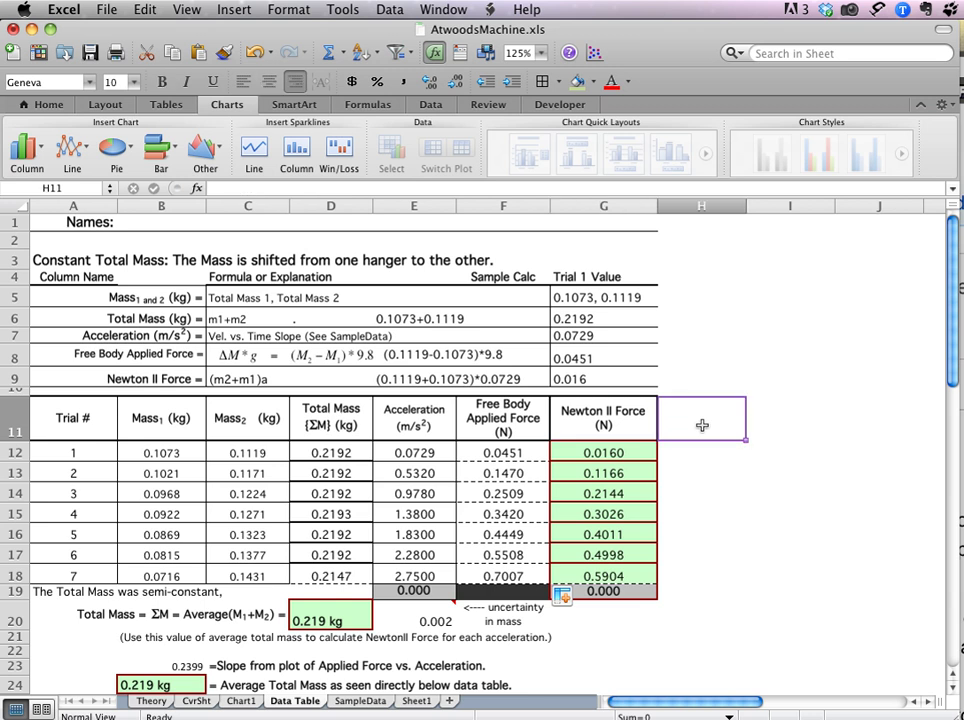
text(Theory)
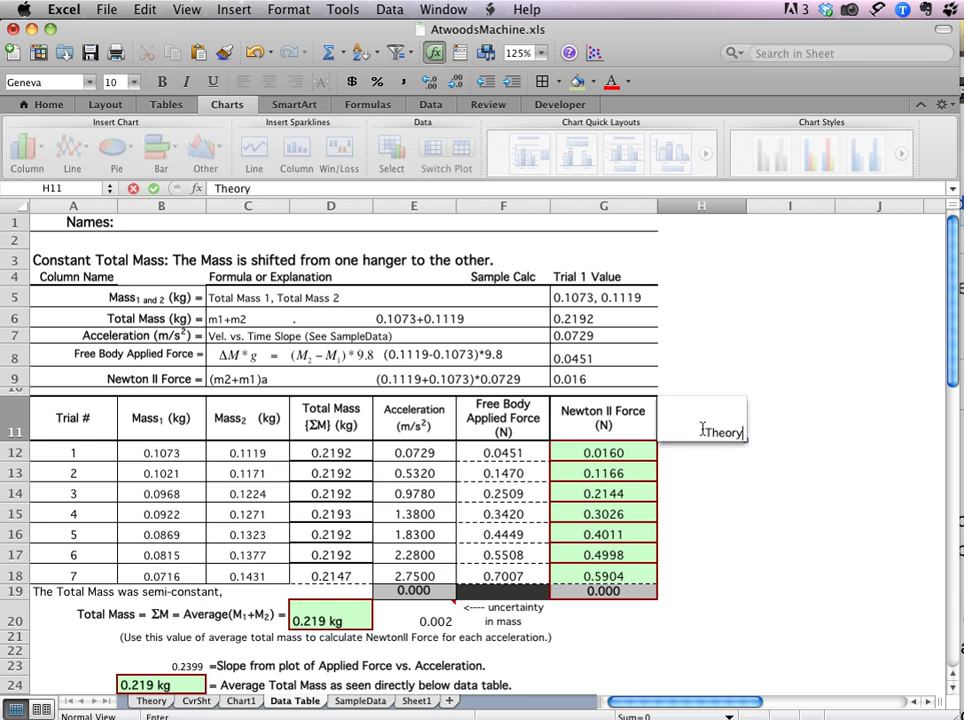
key(Return)
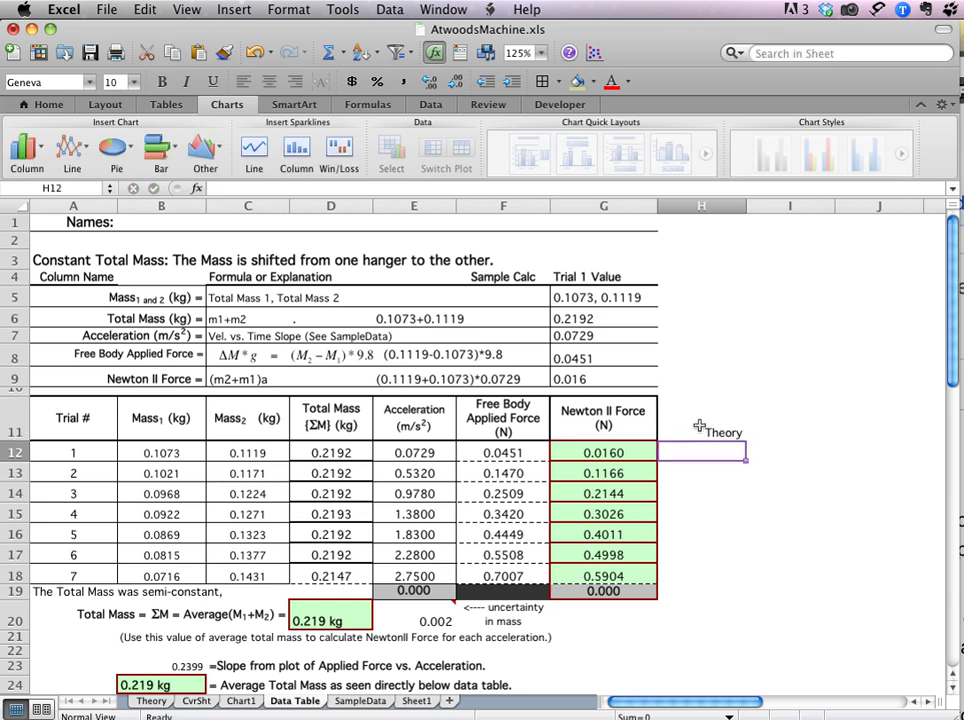
Review the Newton II Force and Total Mass formulas, and highlight the applied force values F12:F18.
click(603, 418)
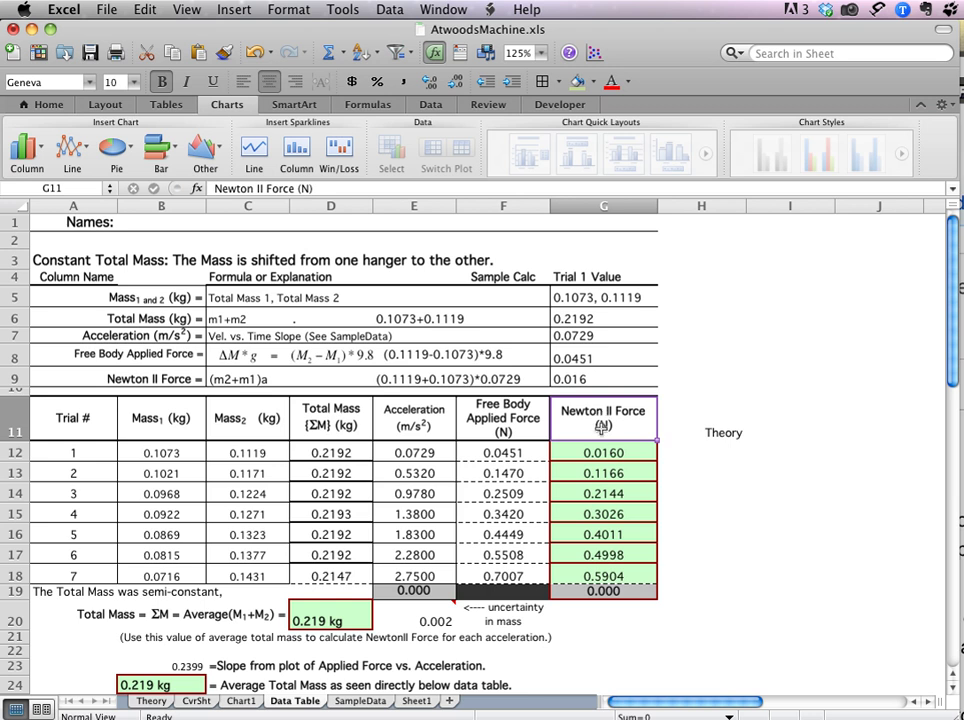
click(602, 453)
click(599, 472)
click(600, 506)
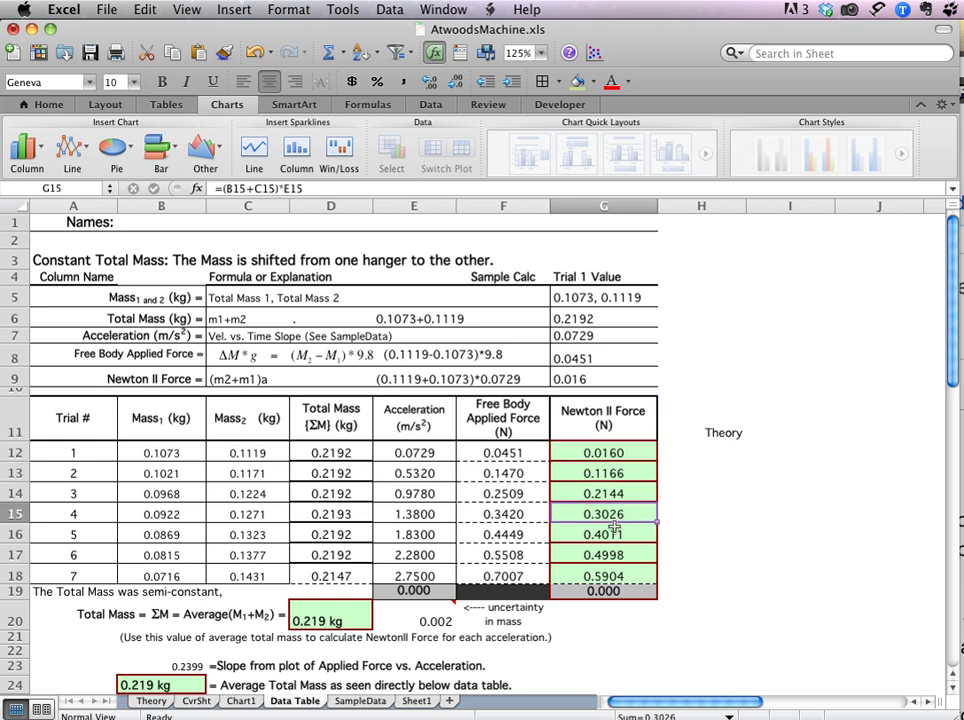
click(323, 621)
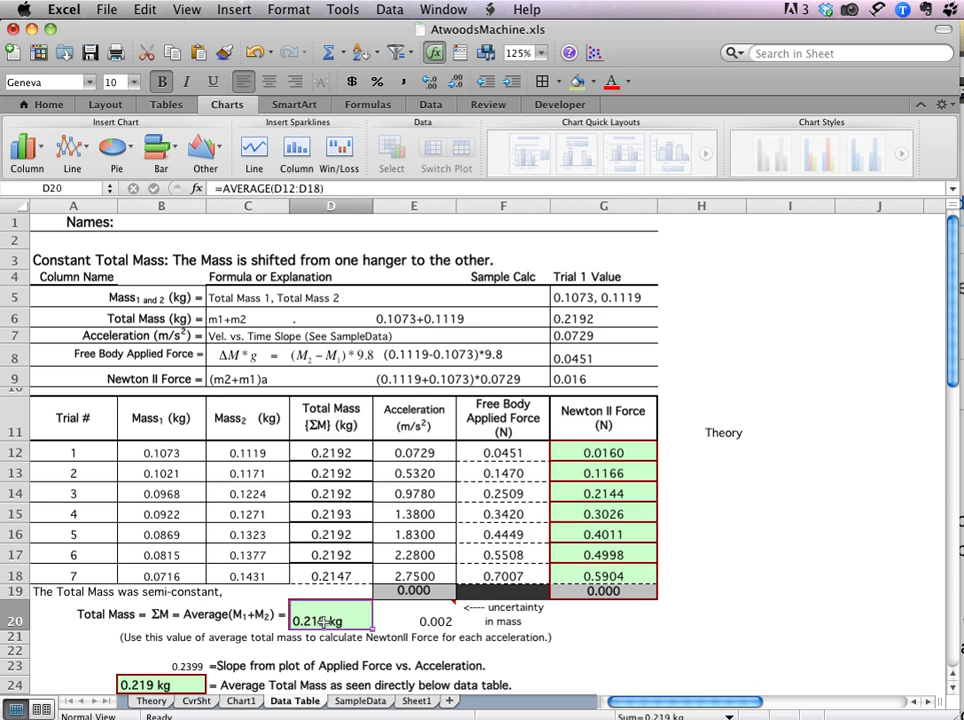
click(323, 460)
click(324, 473)
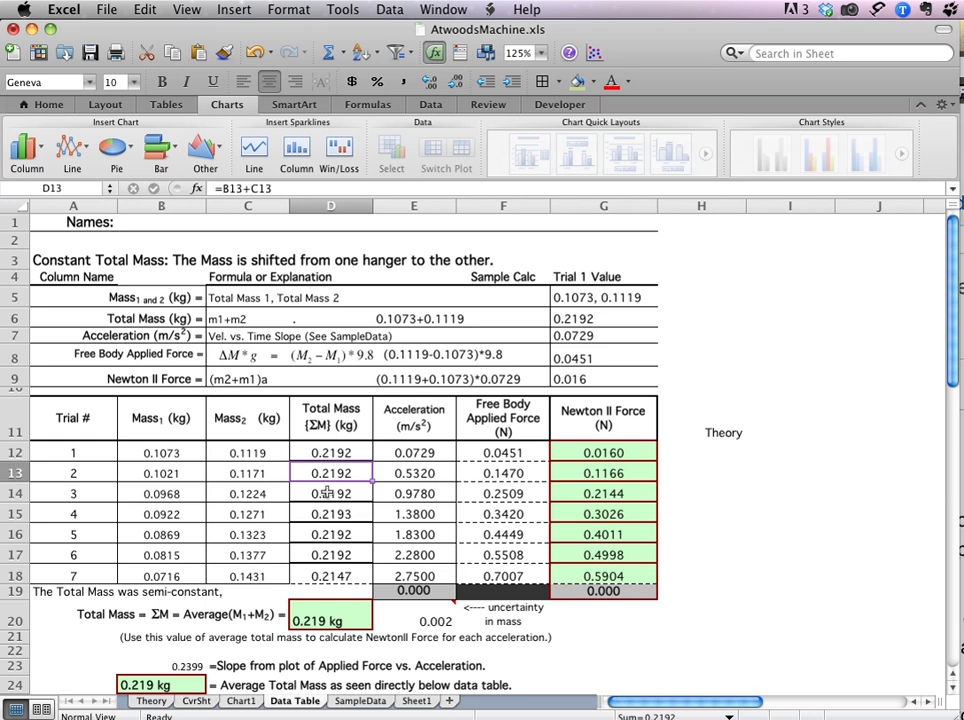
click(326, 493)
click(328, 518)
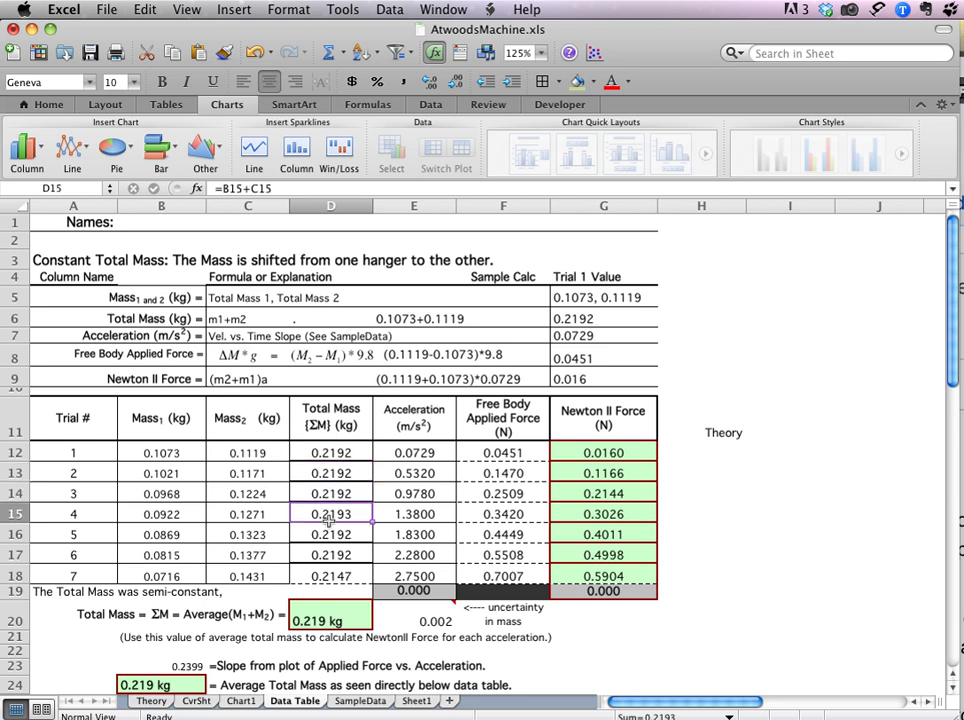
click(334, 574)
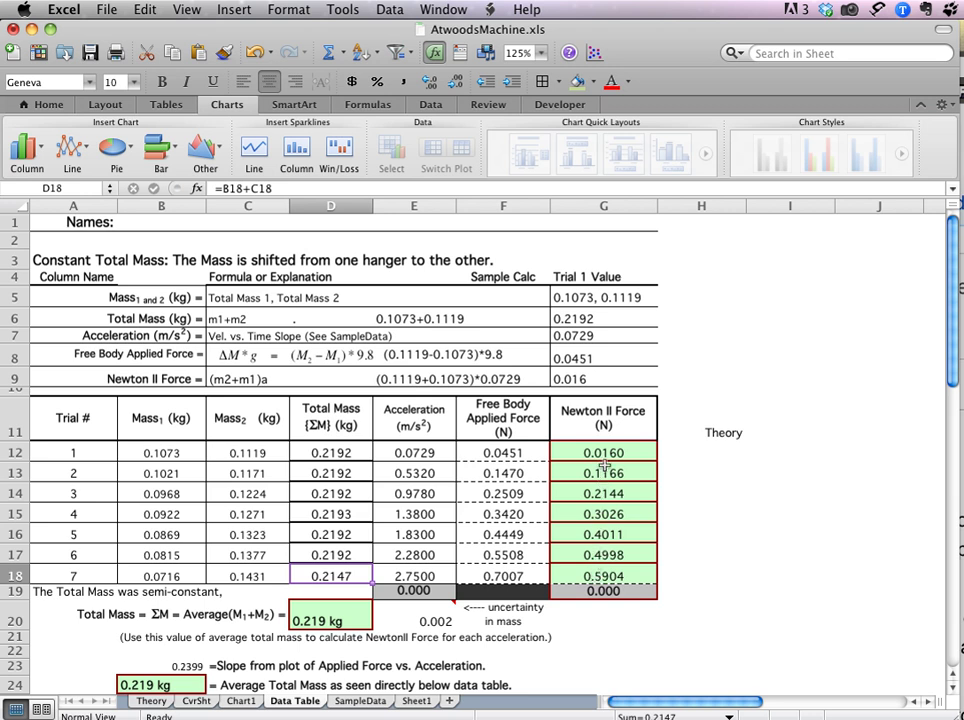
drag(500, 453, 502, 576)
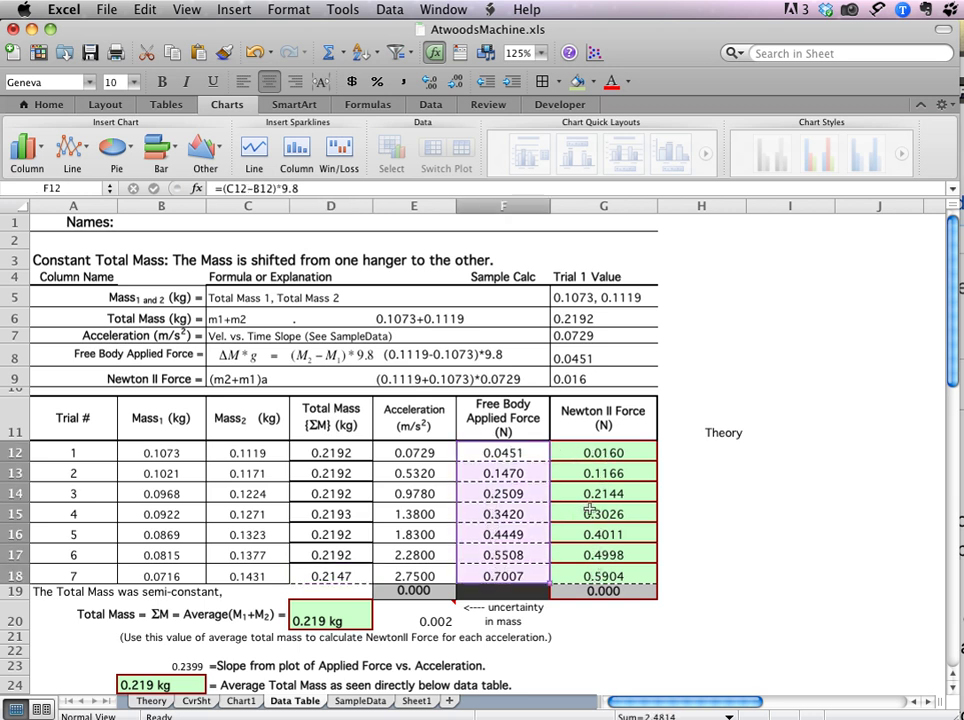
click(603, 455)
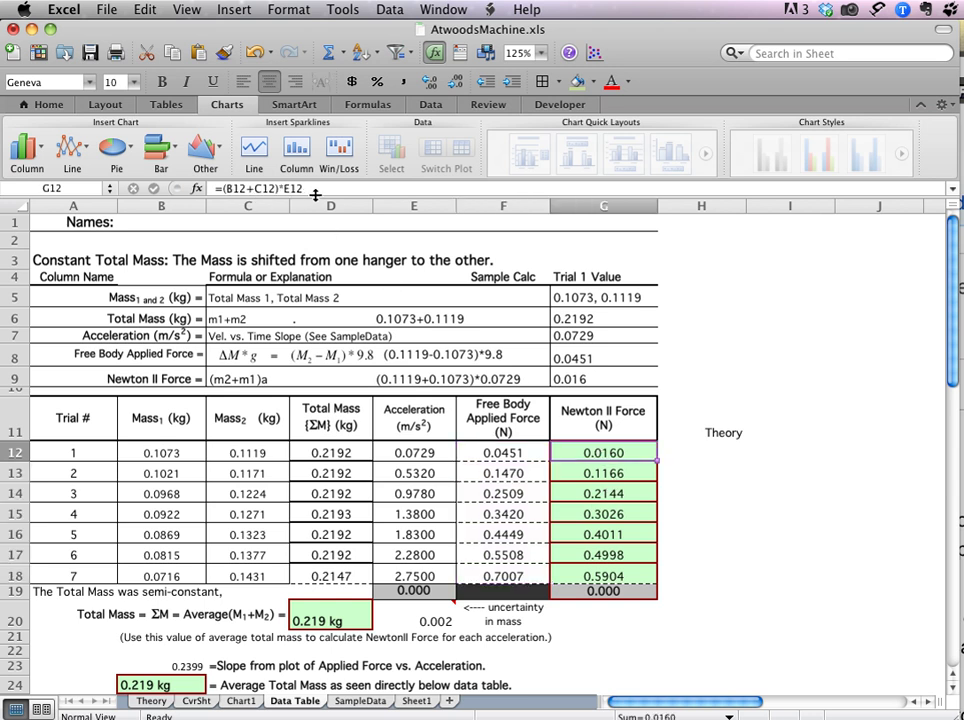
Enter =D$20*E12 in G12, multiplying the average total mass by trial 1's acceleration.
text(=)
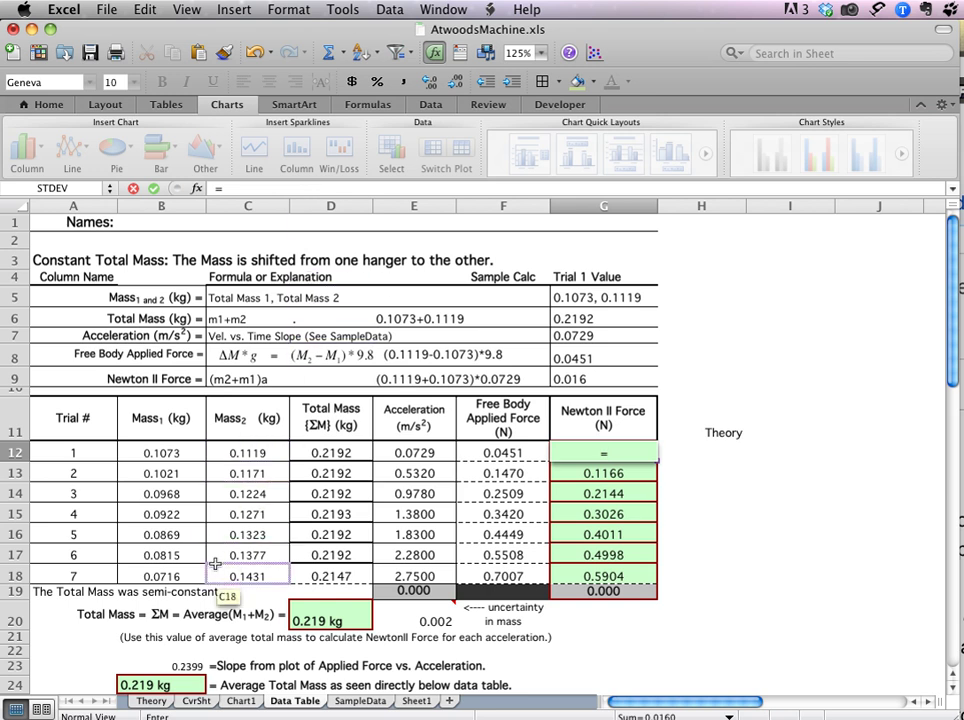
click(309, 620)
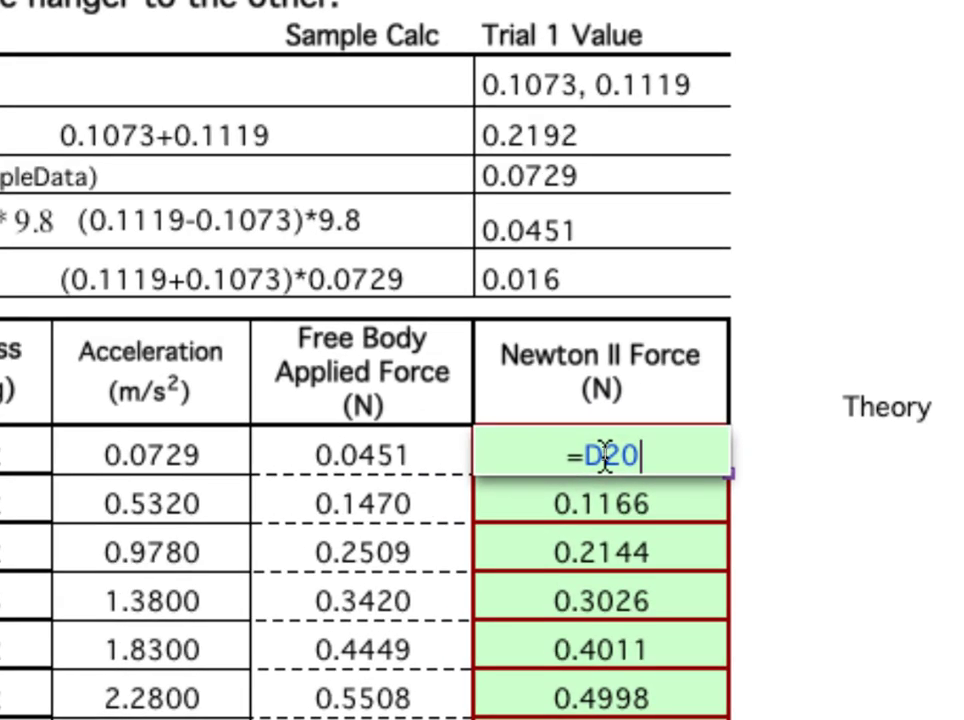
click(604, 457)
text($)
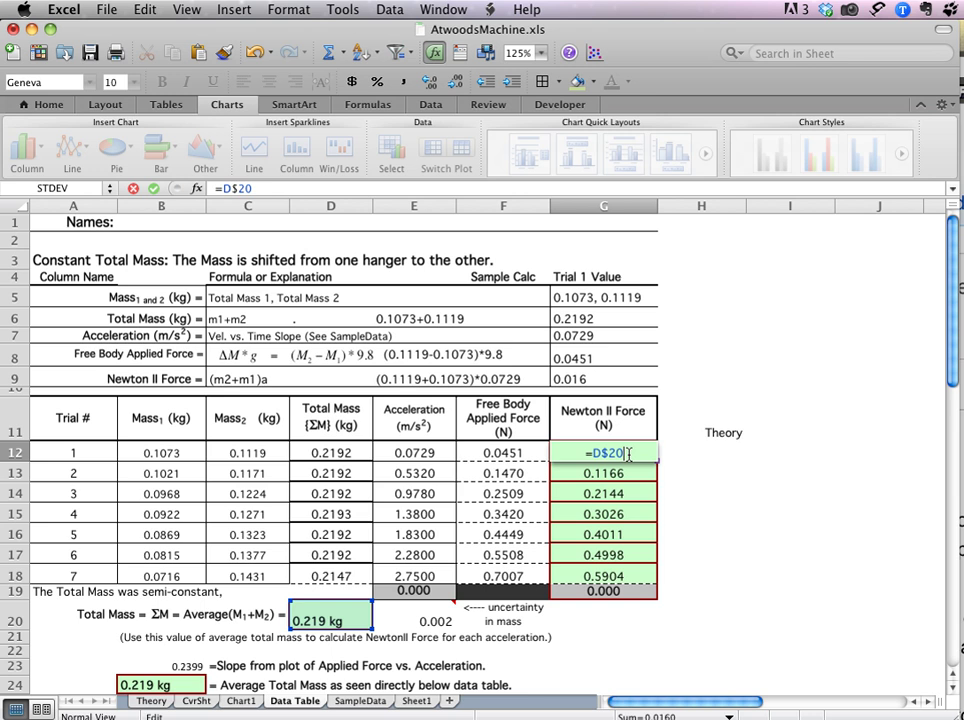
text(*)
click(420, 452)
key(Return)
Fill G12's formula down to G18 and spot-check trials 5 and 7.
drag(516, 450, 614, 452)
click(614, 452)
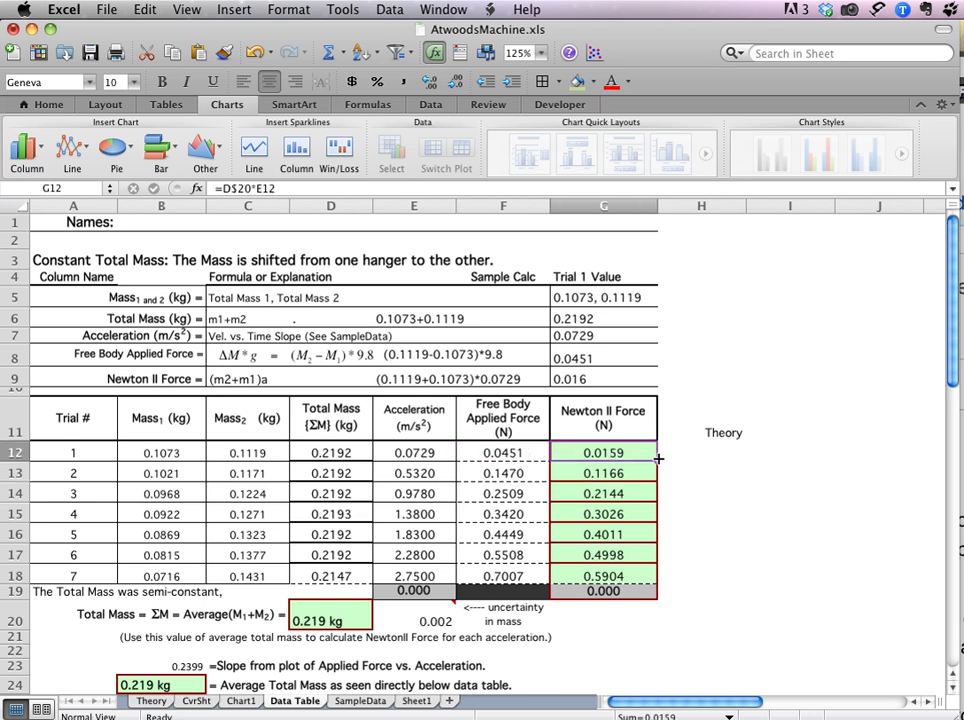
drag(658, 458, 645, 580)
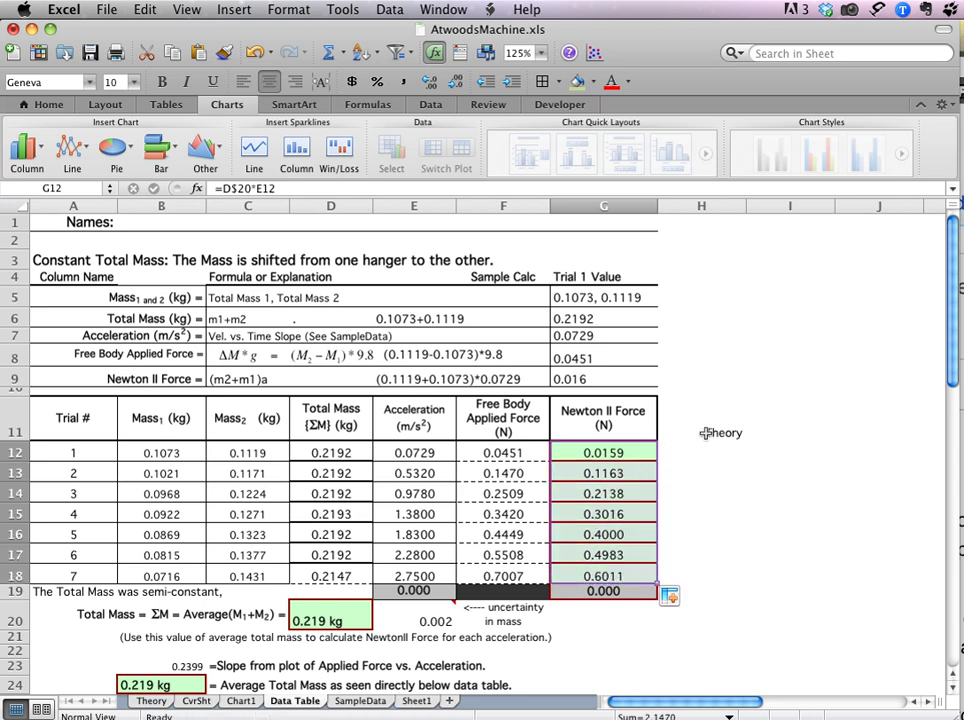
click(511, 576)
click(605, 576)
click(510, 534)
click(589, 534)
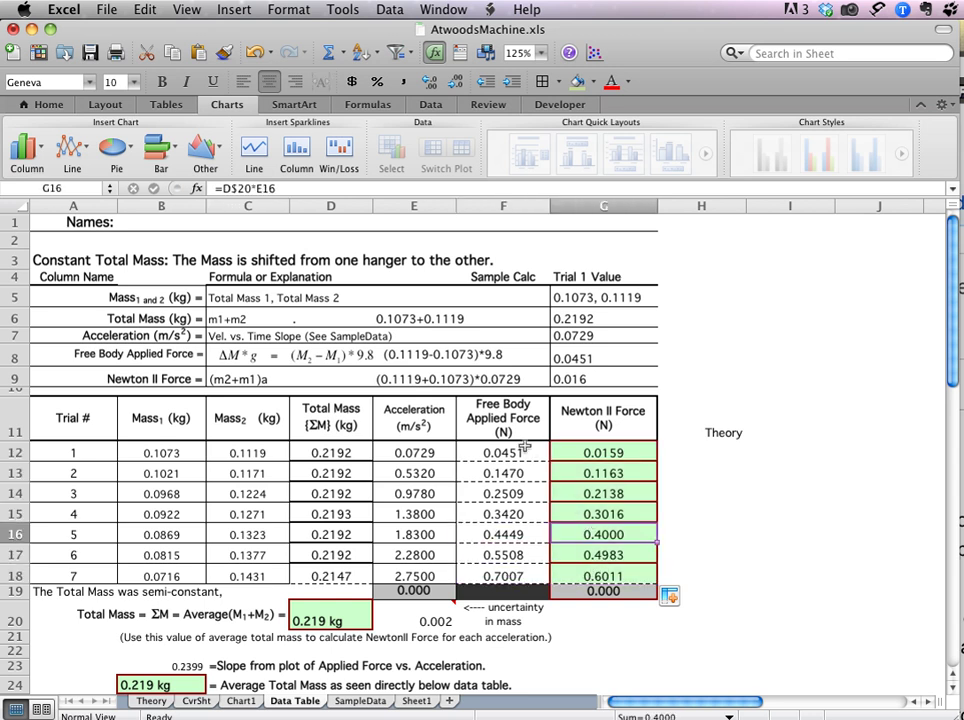
click(612, 453)
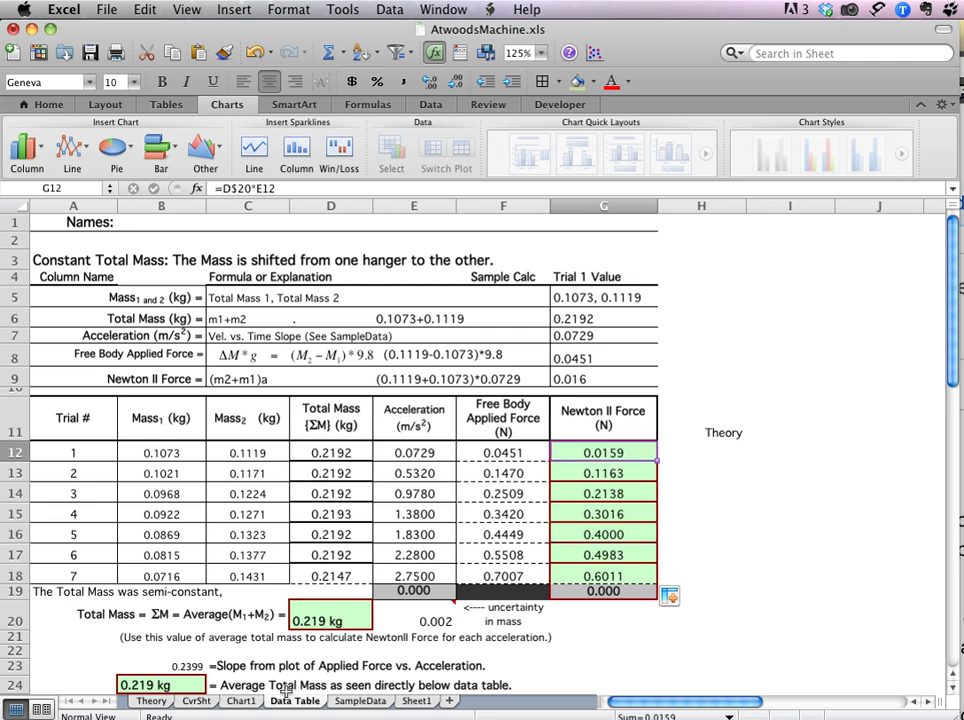
click(245, 701)
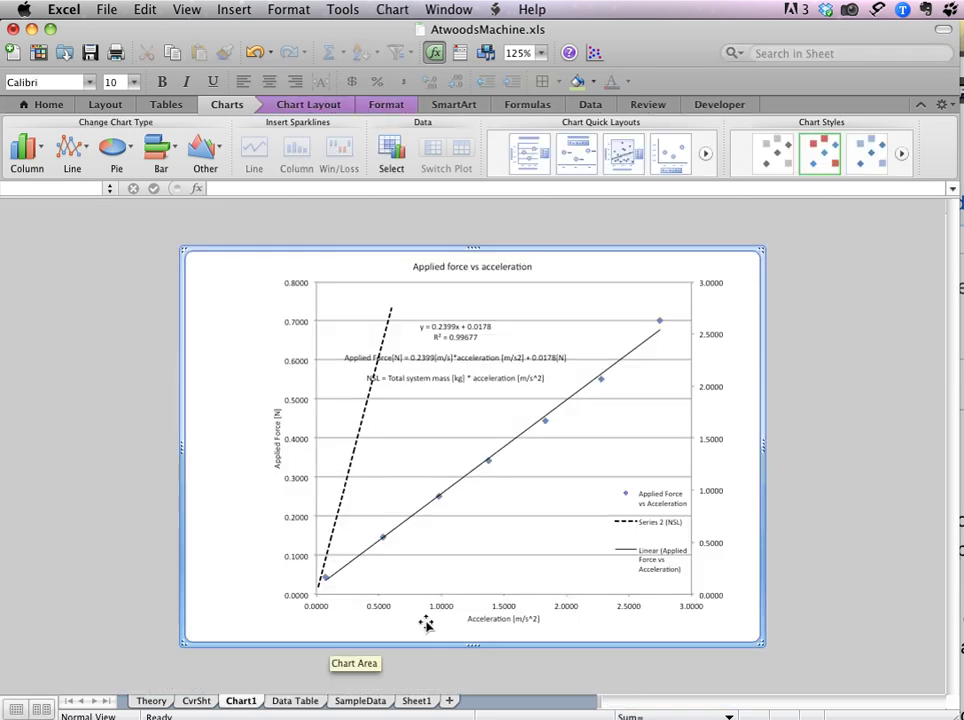
click(282, 701)
click(590, 532)
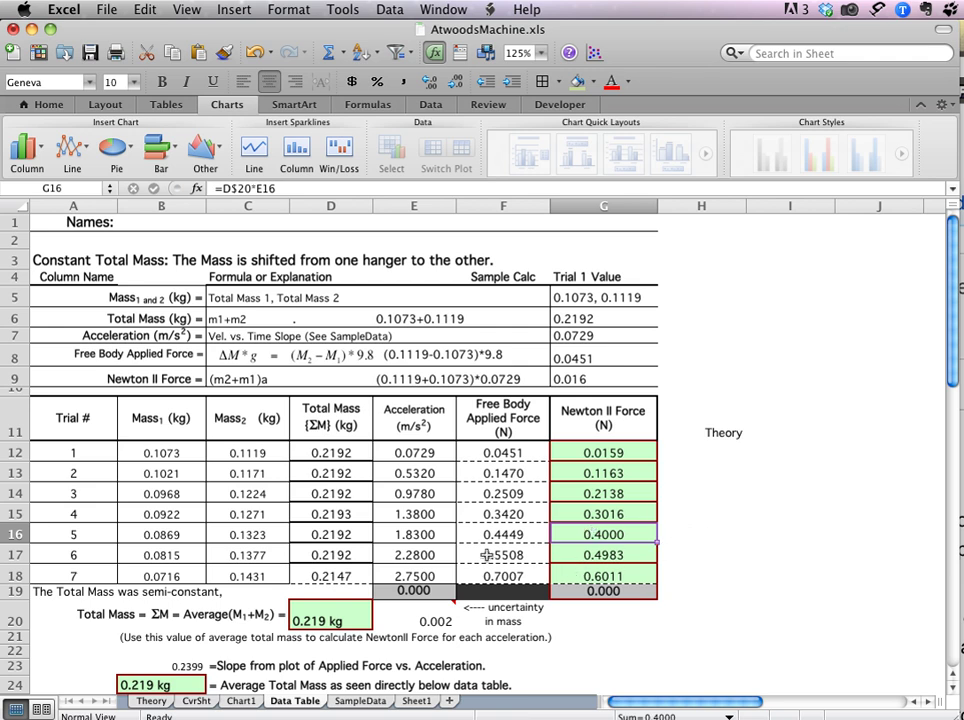
click(325, 487)
scroll(325, 483, down, 1)
scroll(326, 483, down, 3)
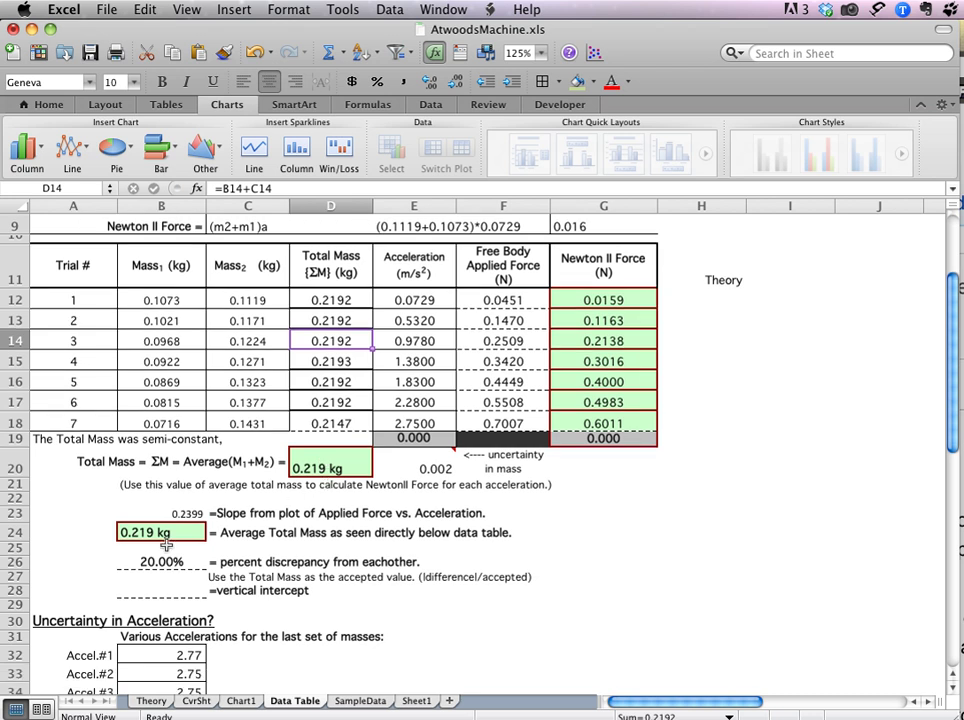
Enter =SLOPE(F12:F18,E12:E18) in B23 so it shows 0.239948817.
click(141, 532)
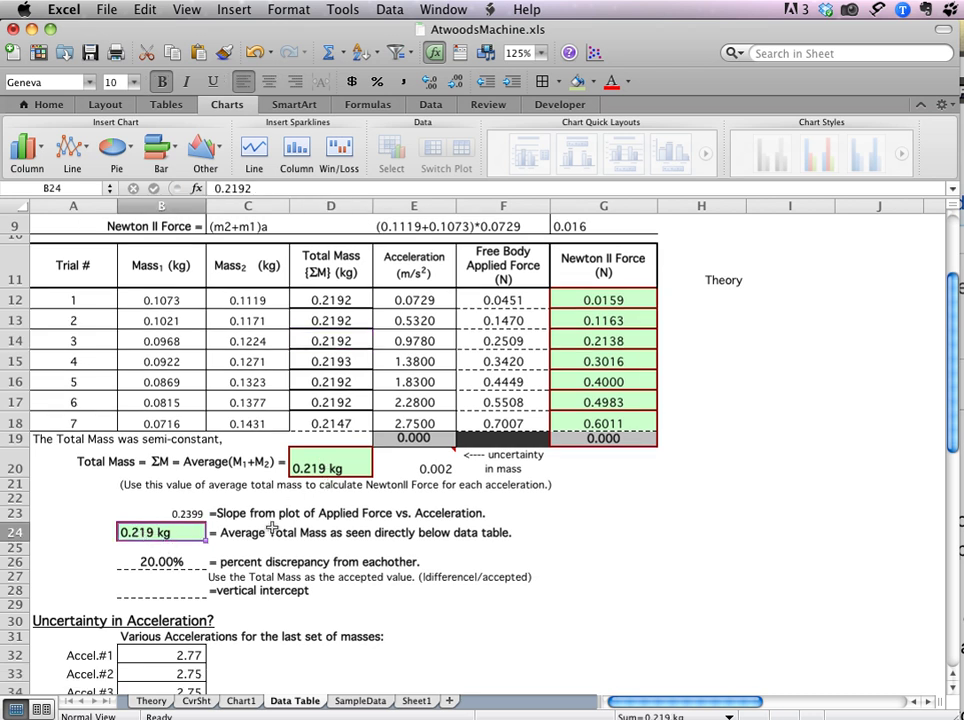
click(178, 513)
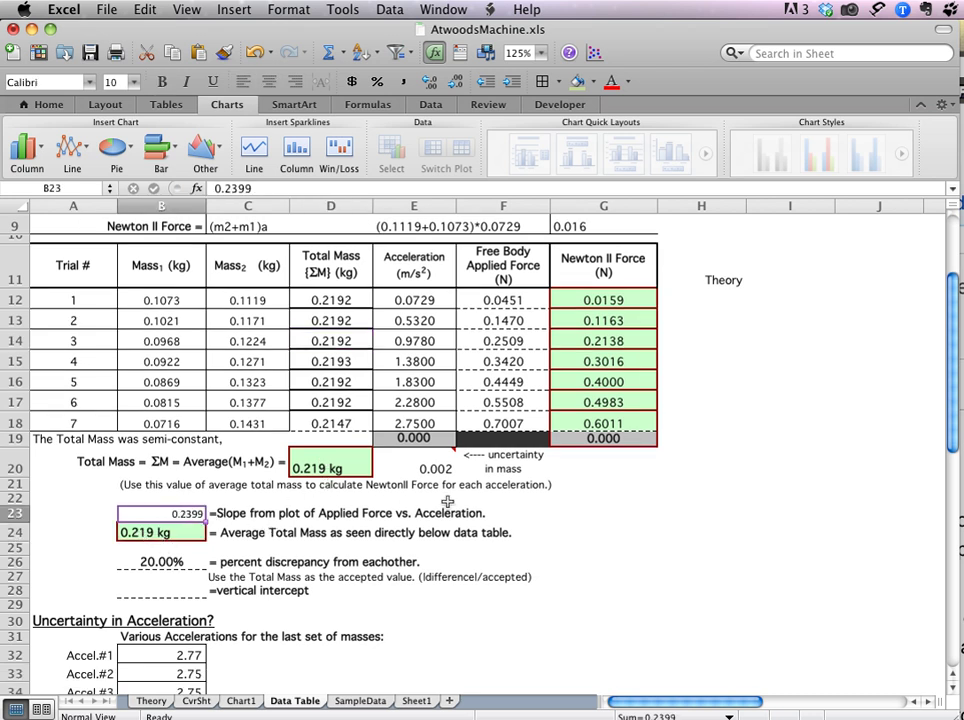
text(=slope)
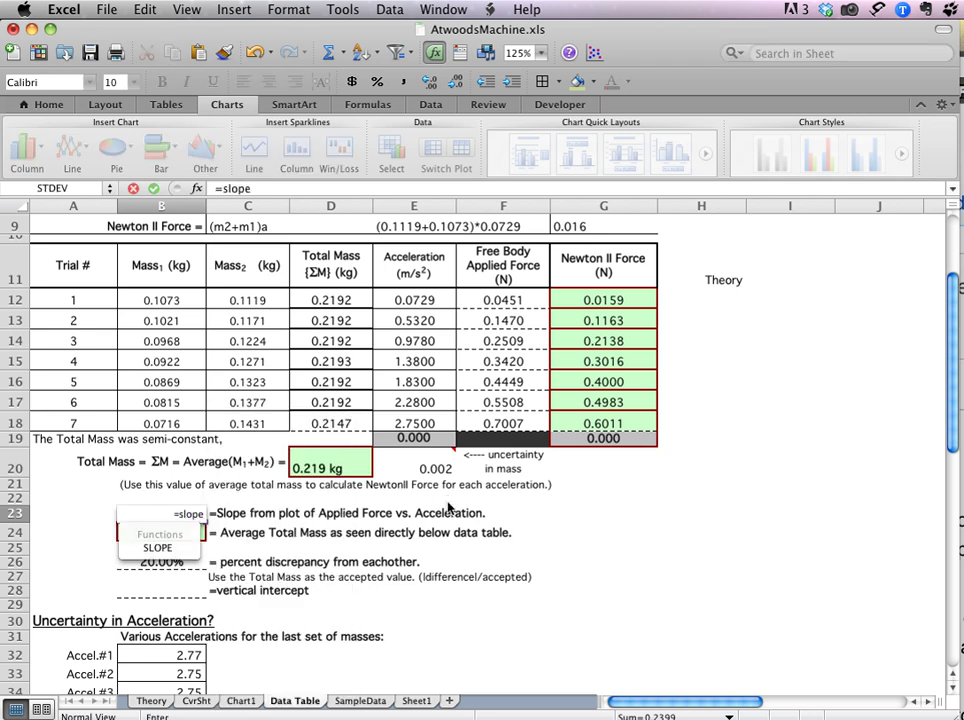
text(()
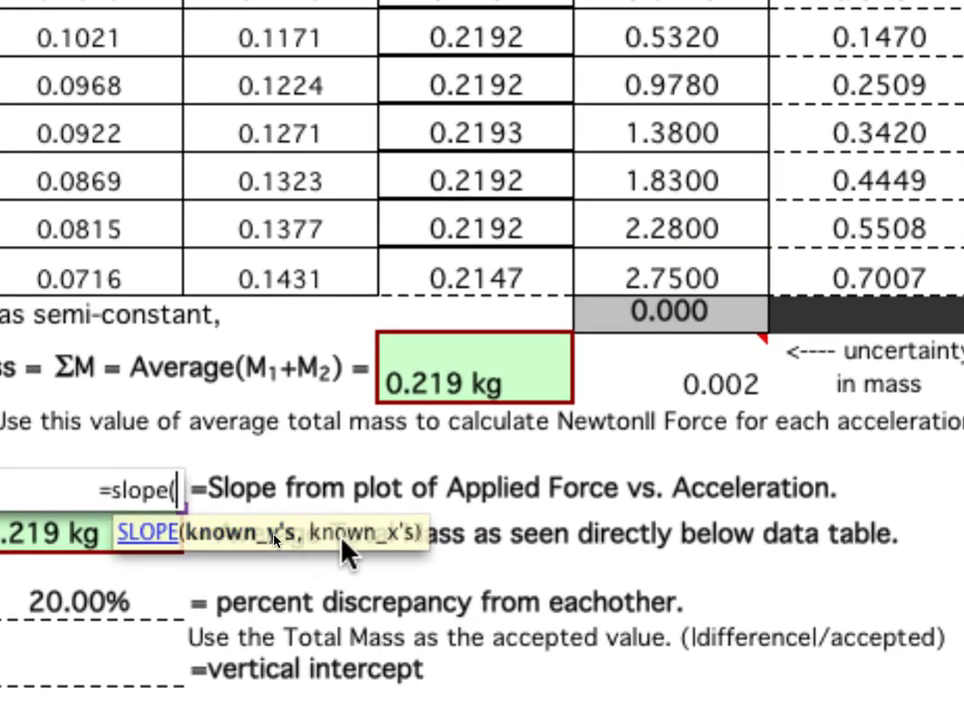
click(635, 381)
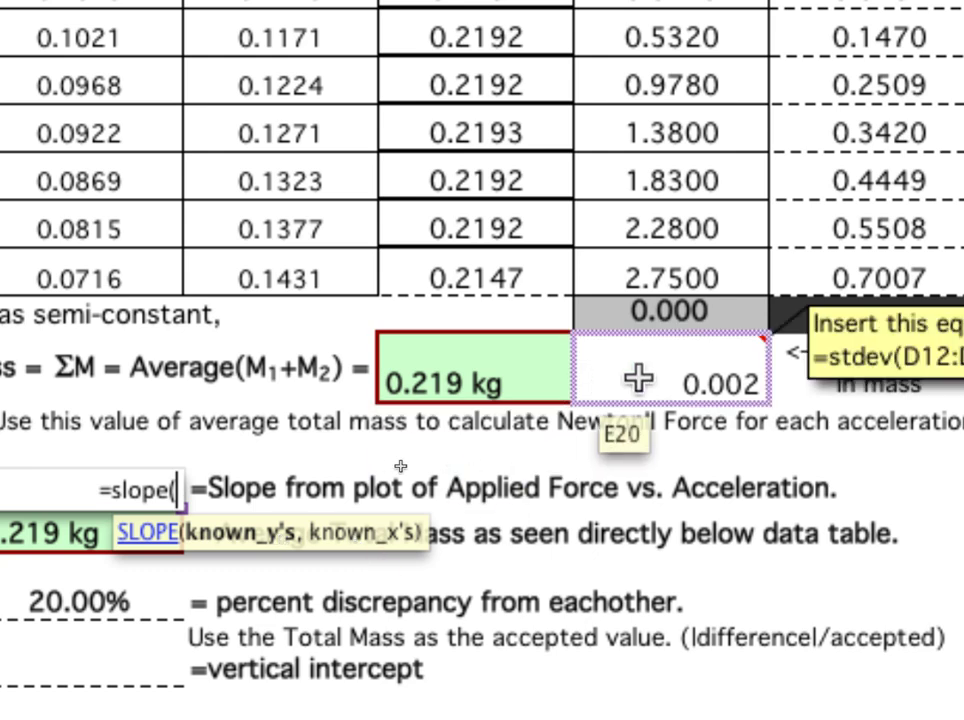
scroll(637, 378, up, 5)
click(637, 378)
click(652, 333)
click(512, 329)
click(700, 334)
click(832, 343)
drag(832, 342, 835, 630)
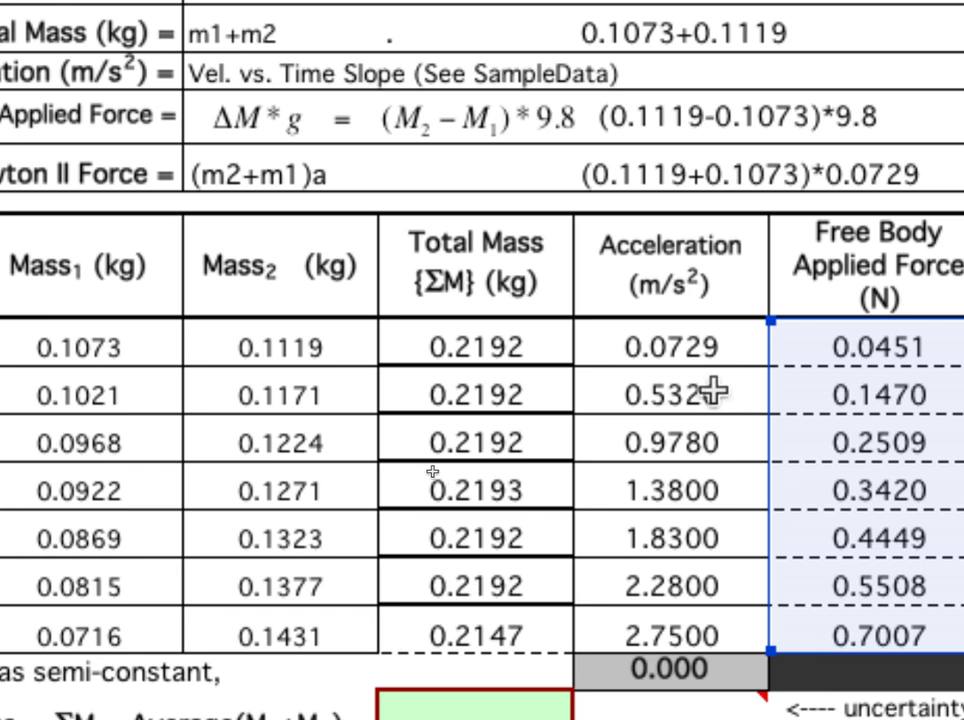
drag(662, 349, 634, 614)
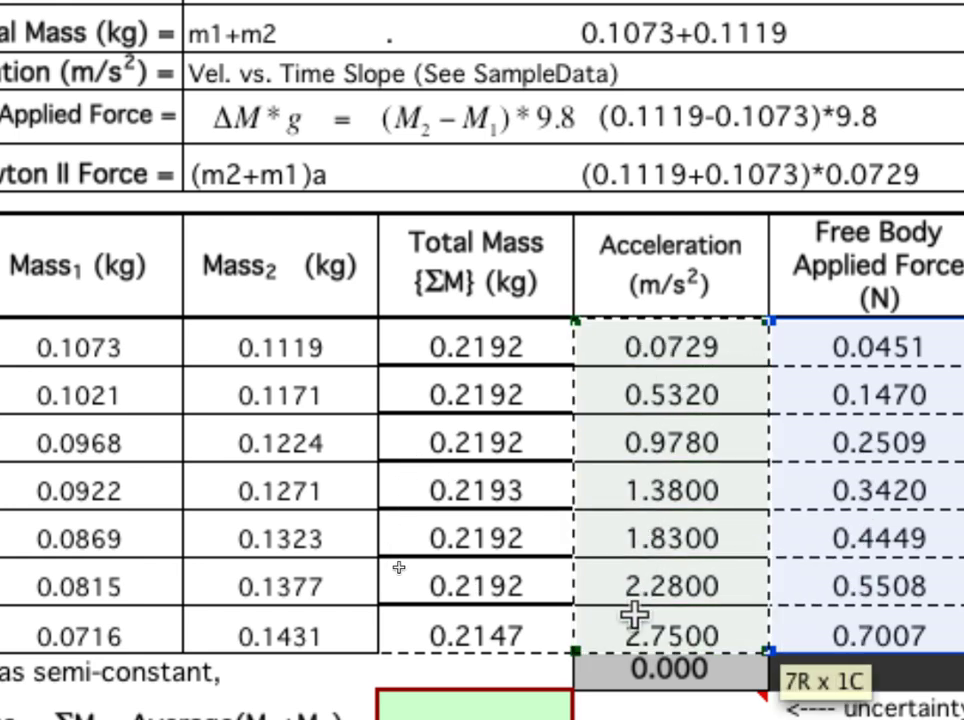
key(Return)
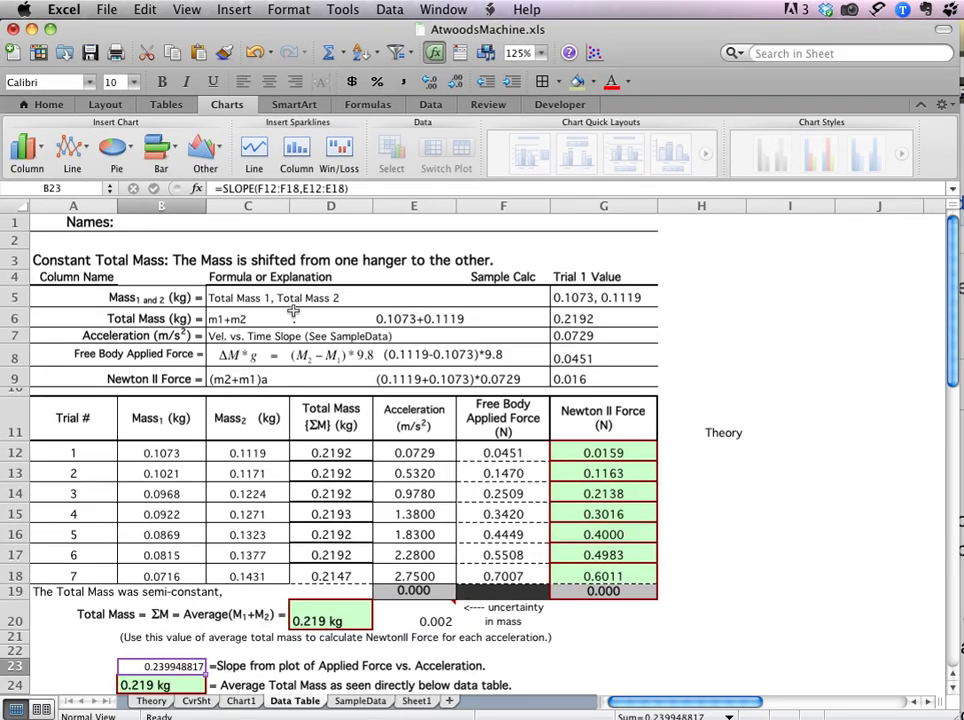
Reduce the number of decimal places shown for the slope in B23.
click(458, 82)
click(458, 82)
click(458, 82)
click(458, 82)
click(458, 82)
click(458, 82)
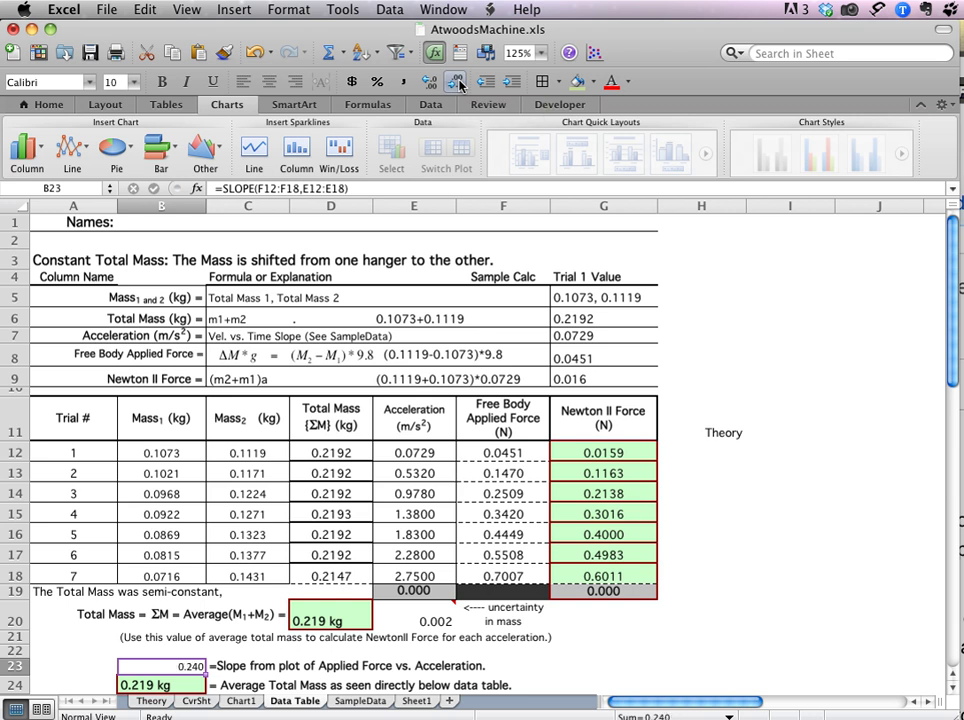
Copy B24's boxed formatting onto B23 and give it a white fill, showing 0.240 kg.
click(148, 685)
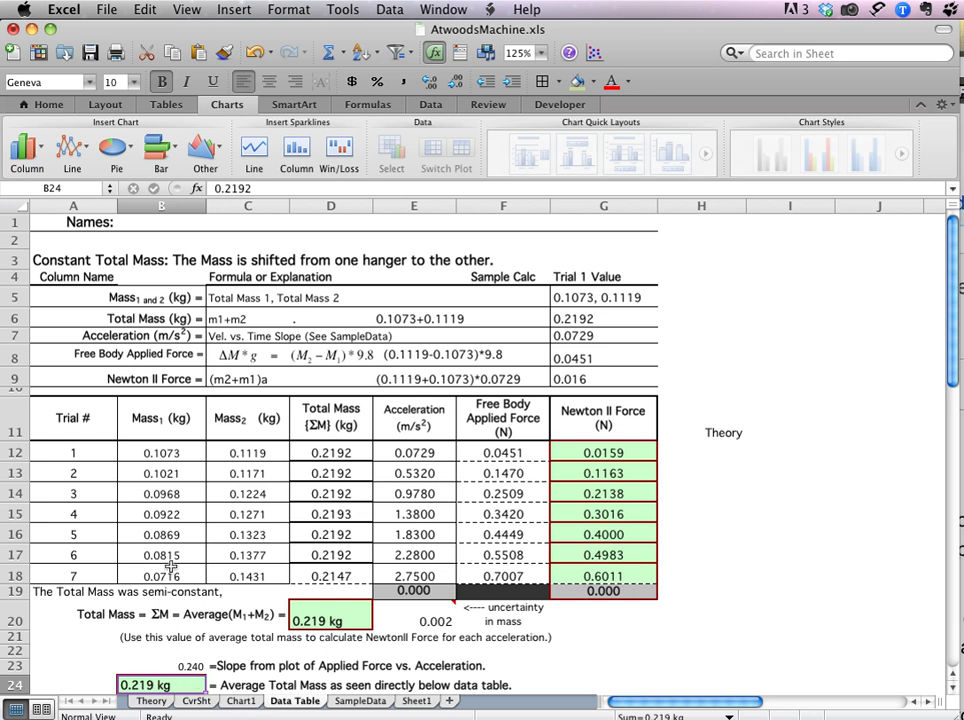
click(226, 52)
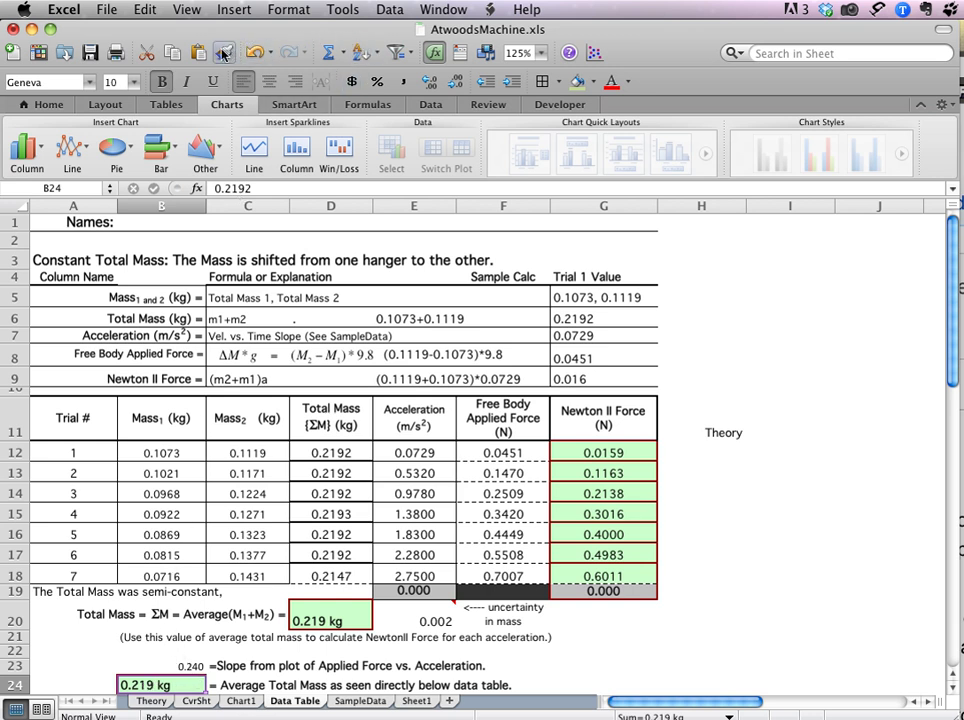
click(183, 666)
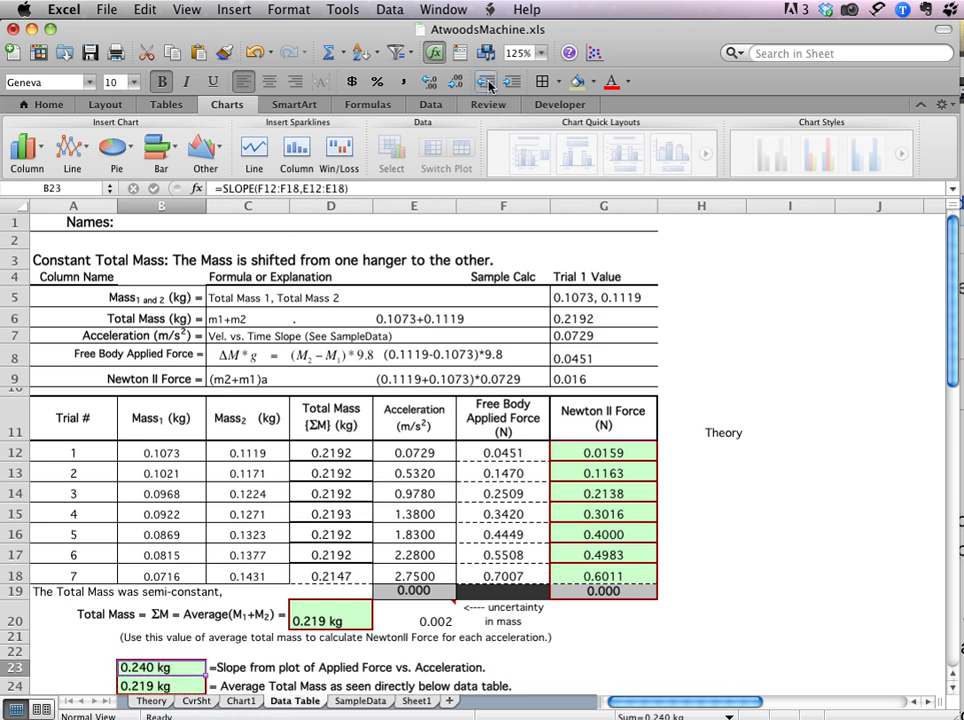
click(593, 84)
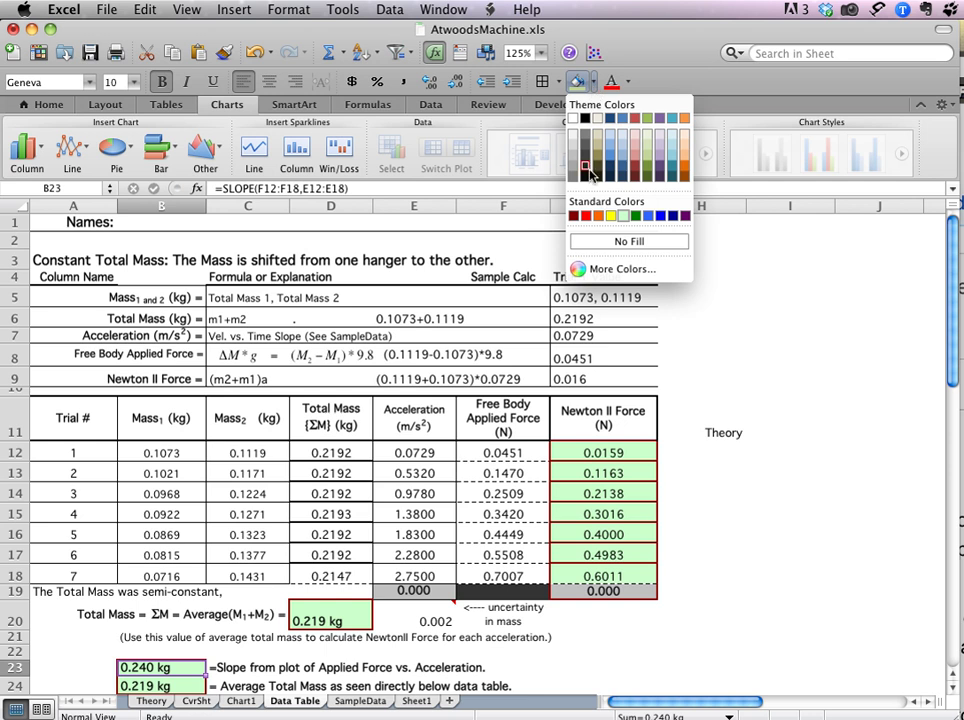
click(573, 121)
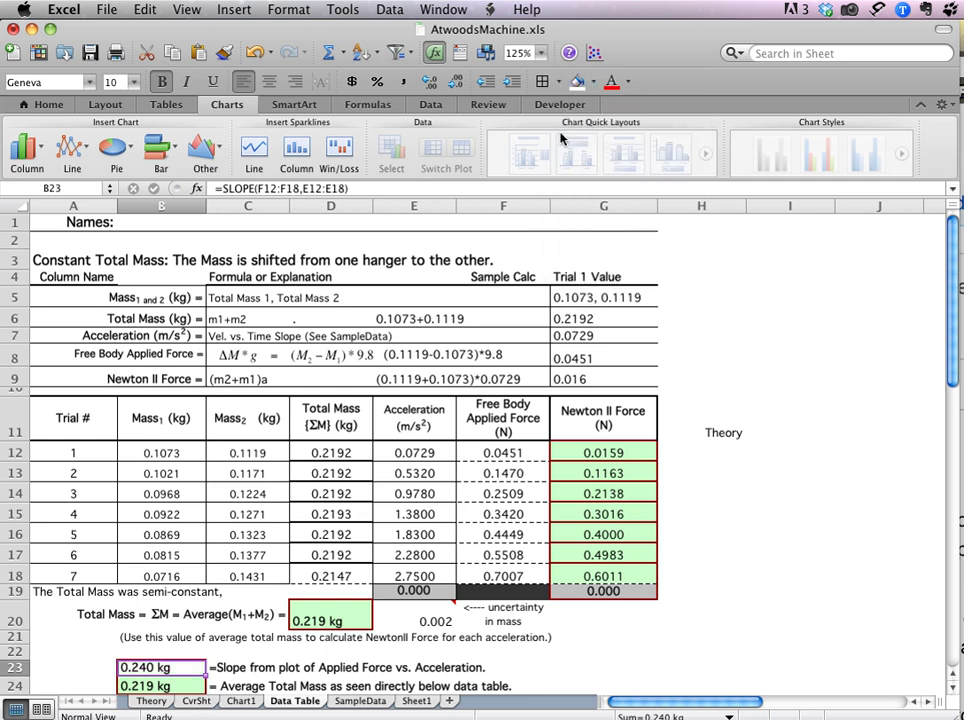
Review the existing formulas for the average total mass and the slope.
click(163, 686)
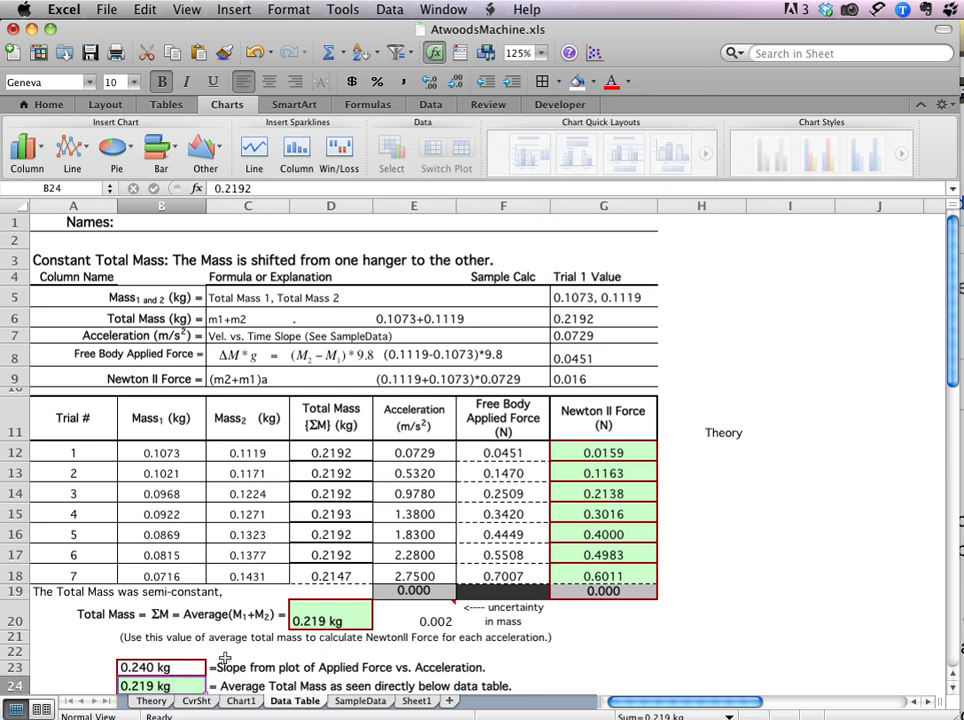
click(305, 620)
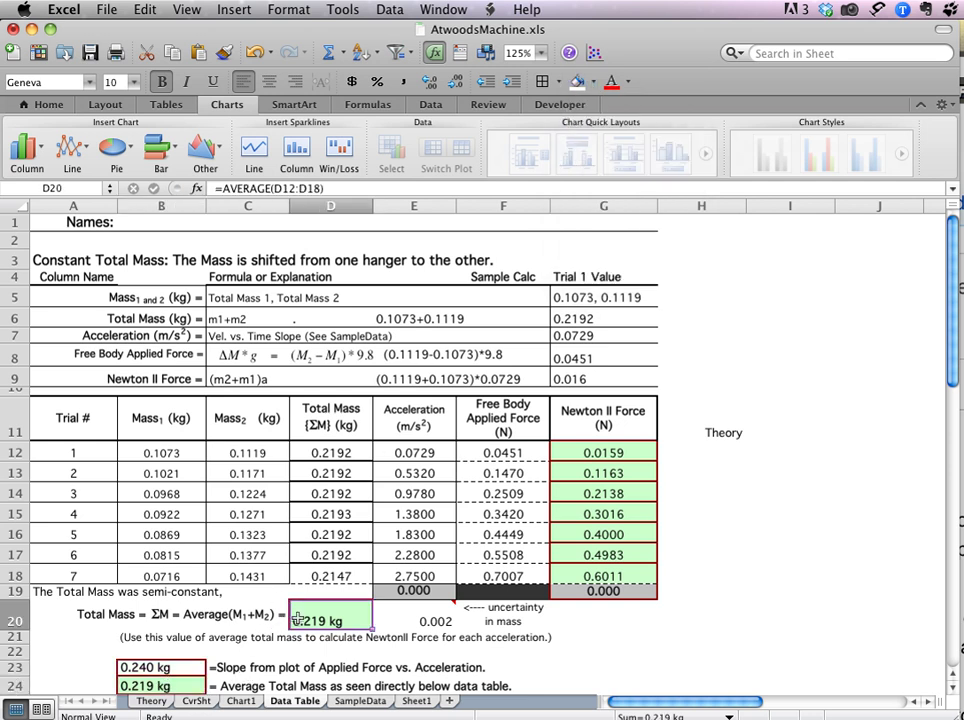
click(137, 667)
scroll(287, 657, down, 4)
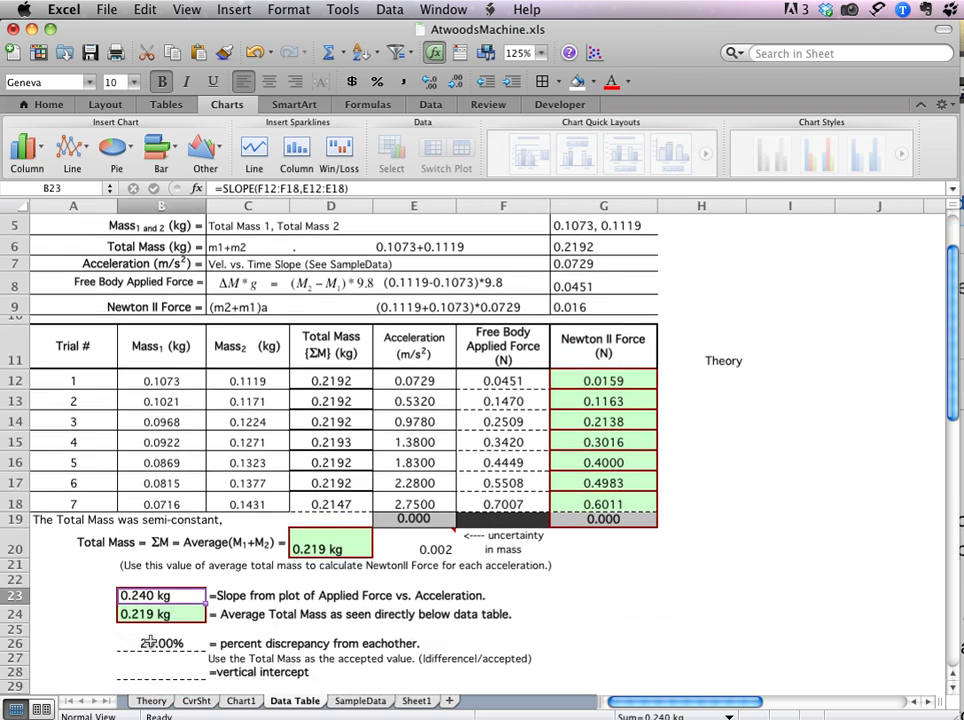
Enter =(B23-B24)/B24 in B26, giving a 9.47% discrepancy.
click(148, 643)
text(=)
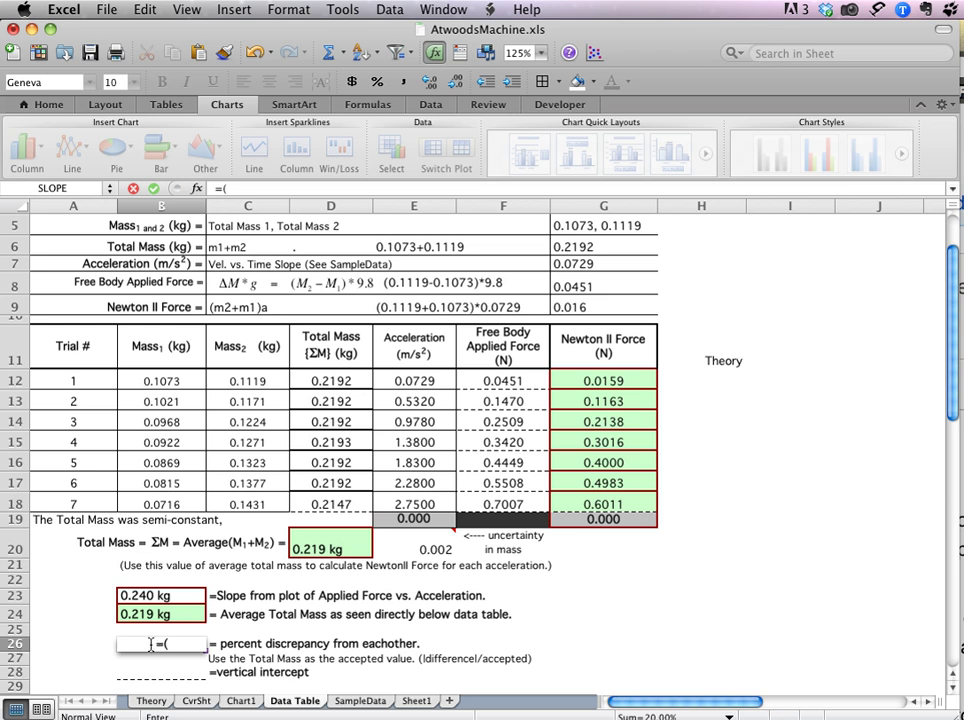
text(()
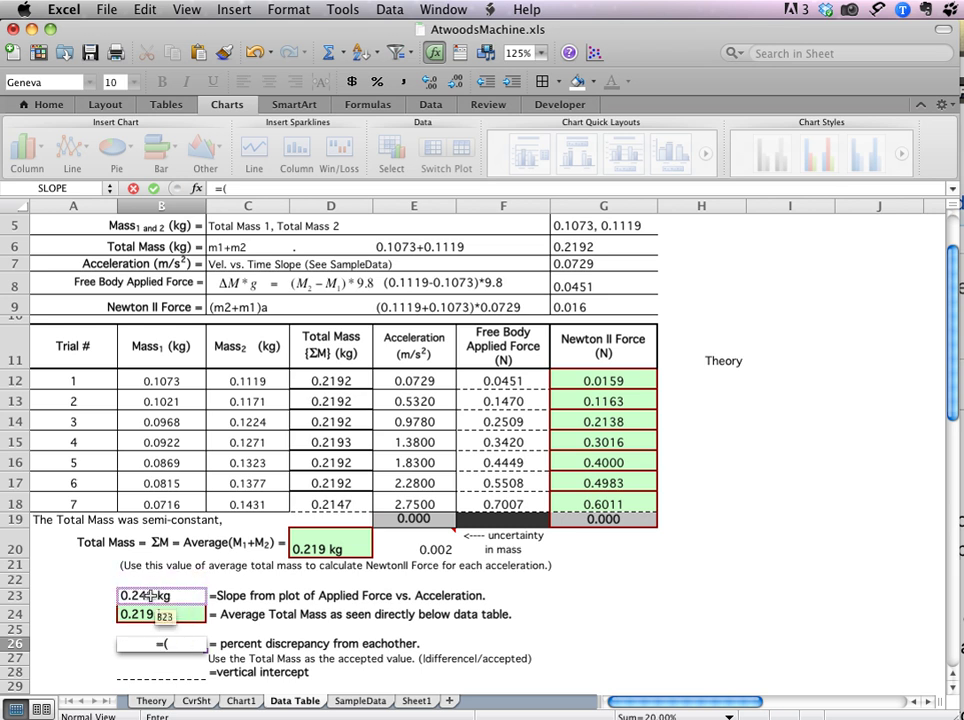
click(148, 595)
text(-)
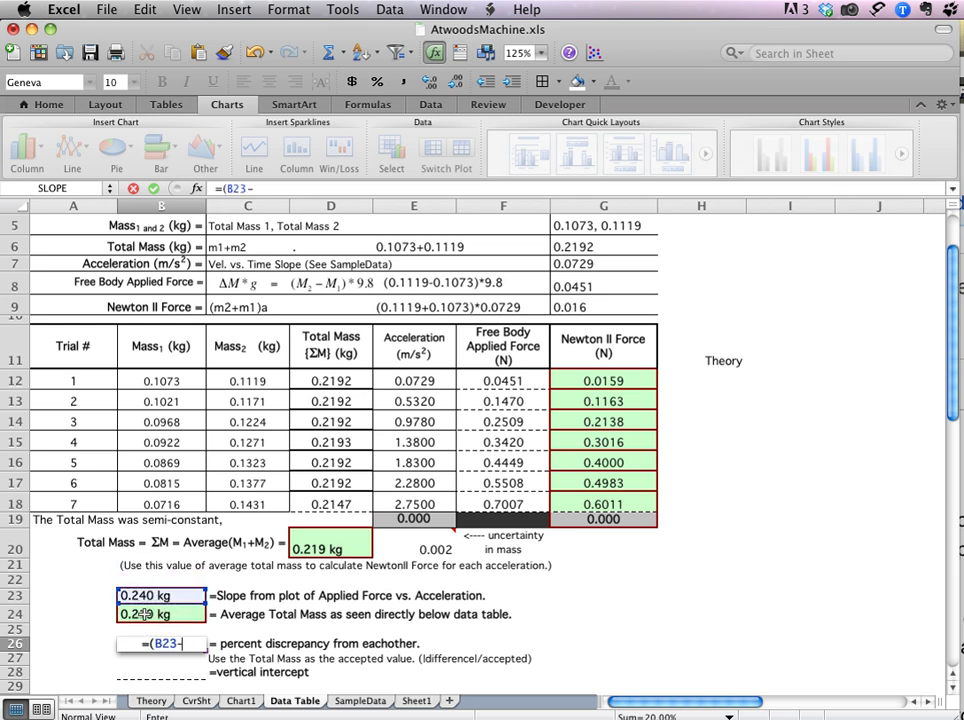
click(145, 614)
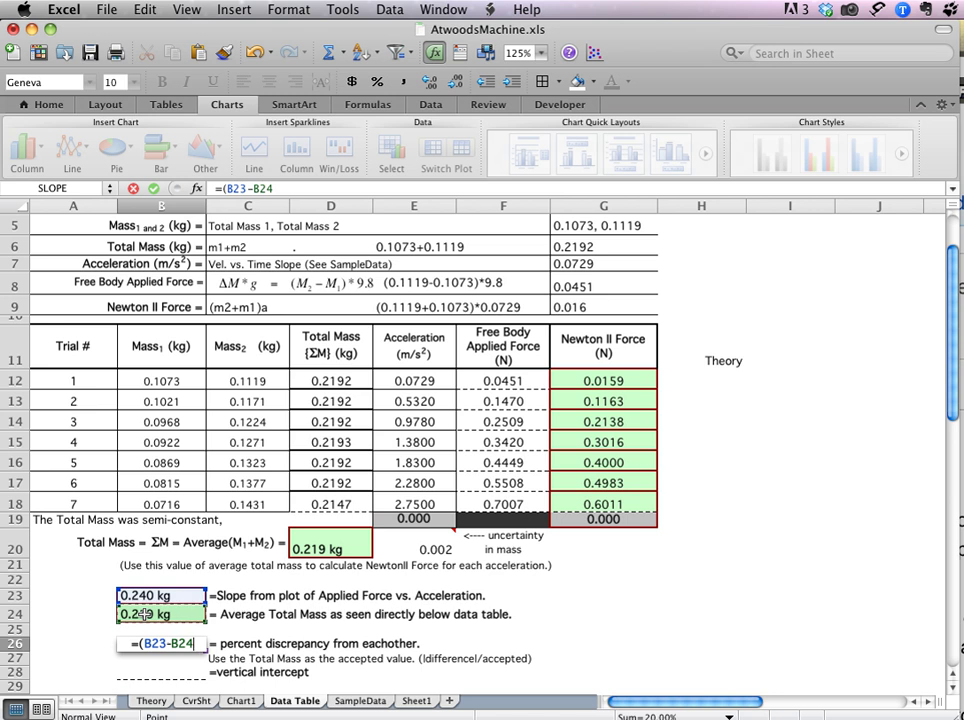
text())
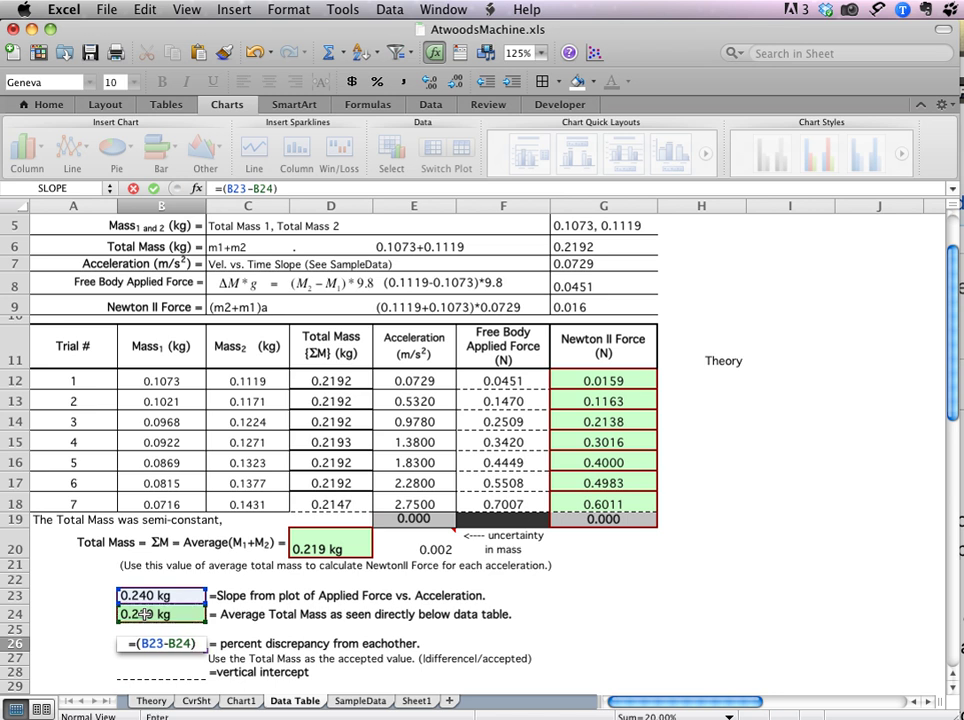
text(/)
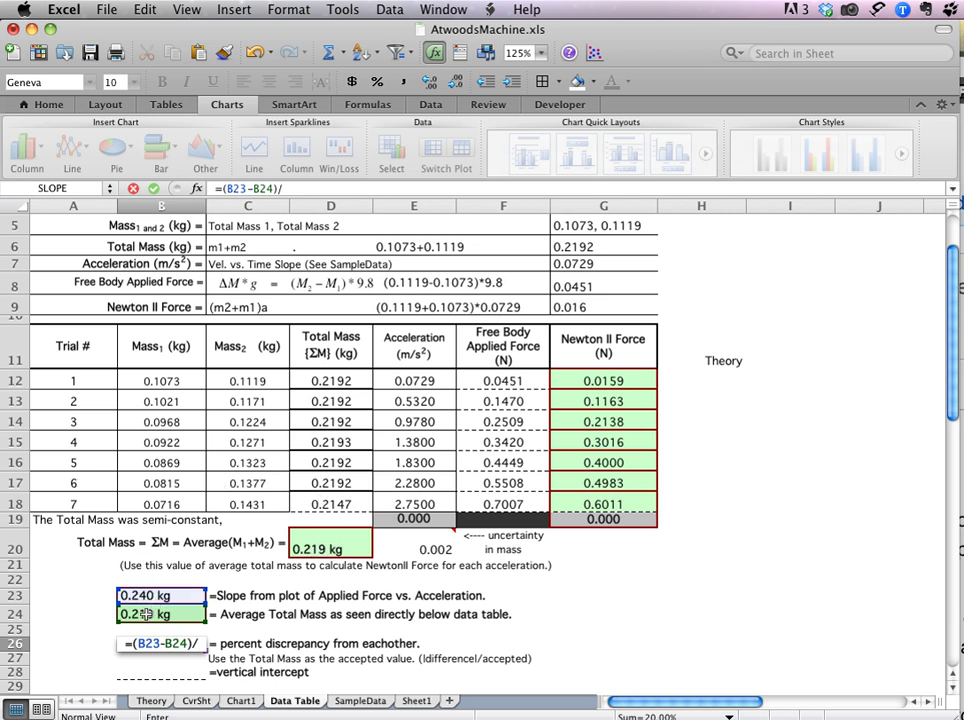
click(146, 614)
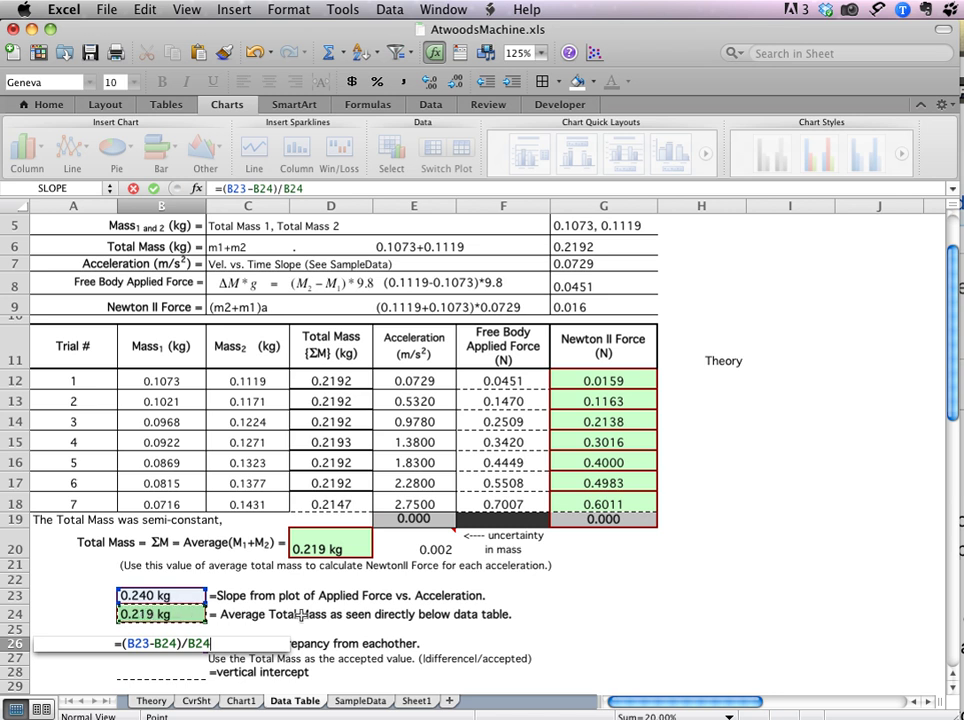
key(Return)
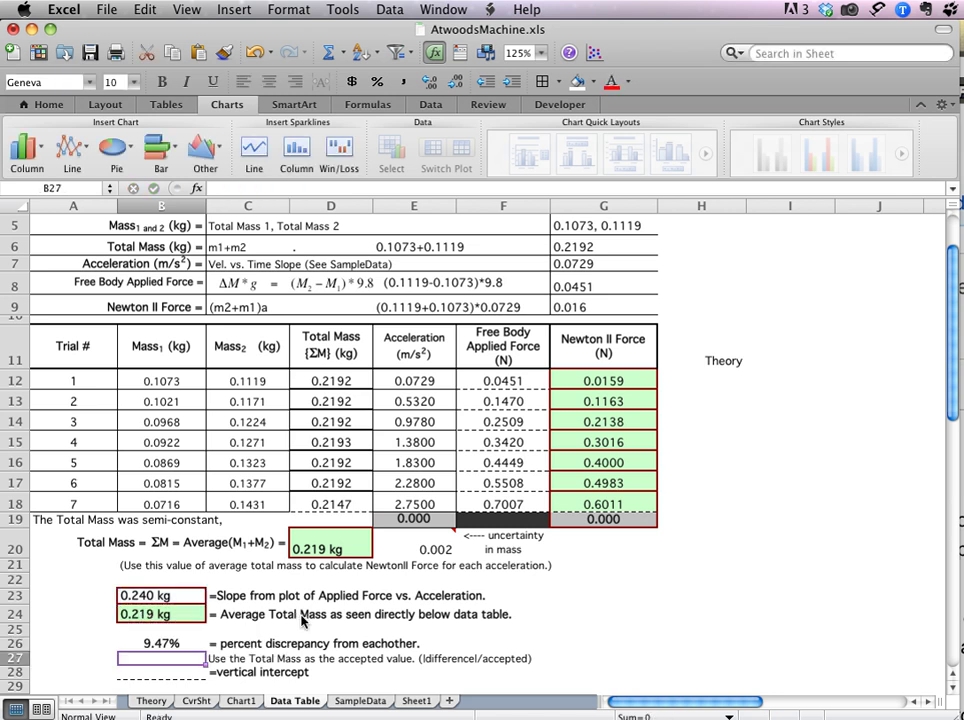
key(Up)
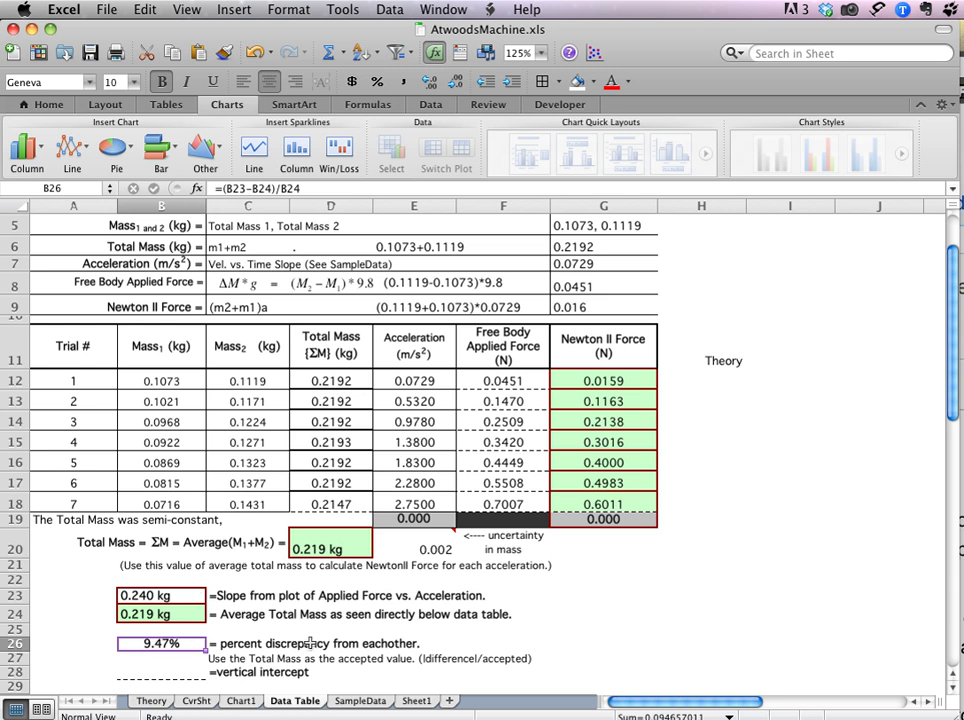
Enter =INTERCEPT(F12:F18,E12:E18) in B28, which displays 0.018 N.
scroll(310, 643, down, 2)
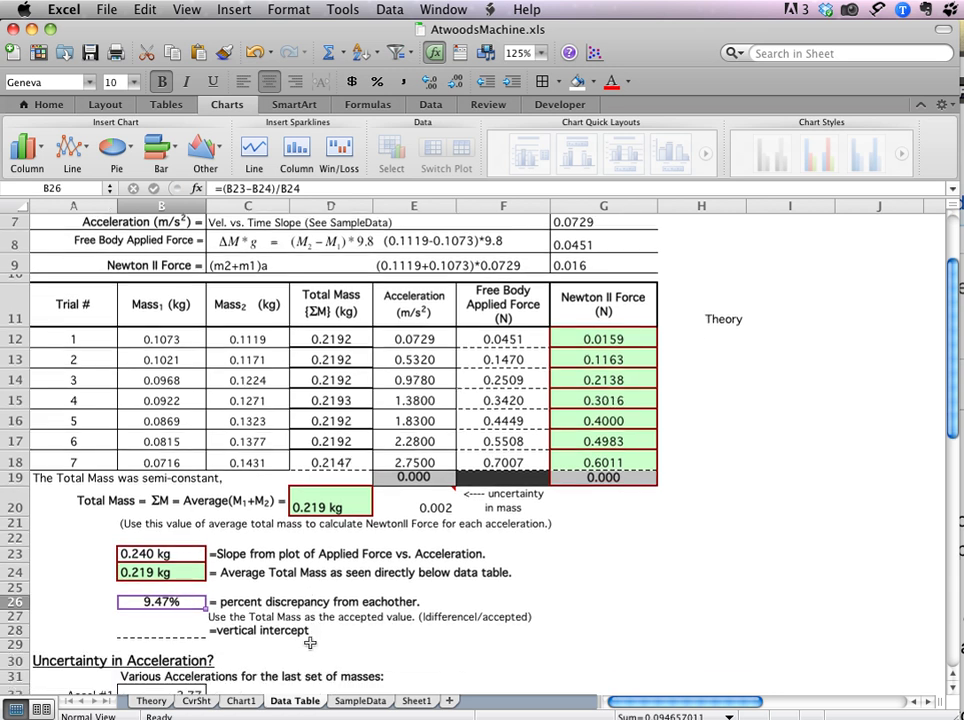
click(168, 631)
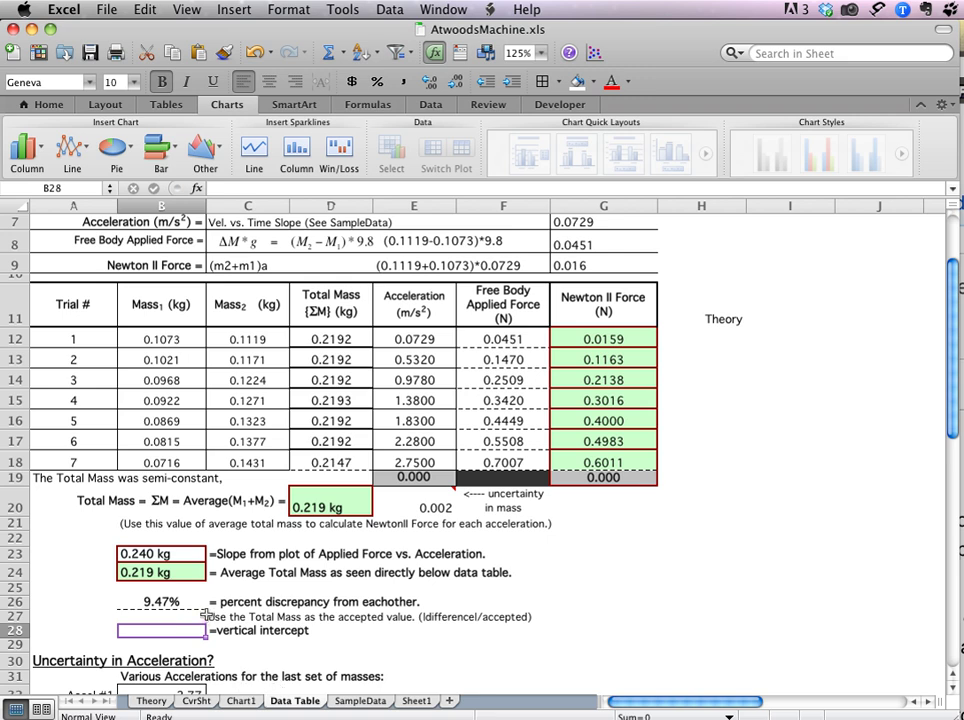
text(=)
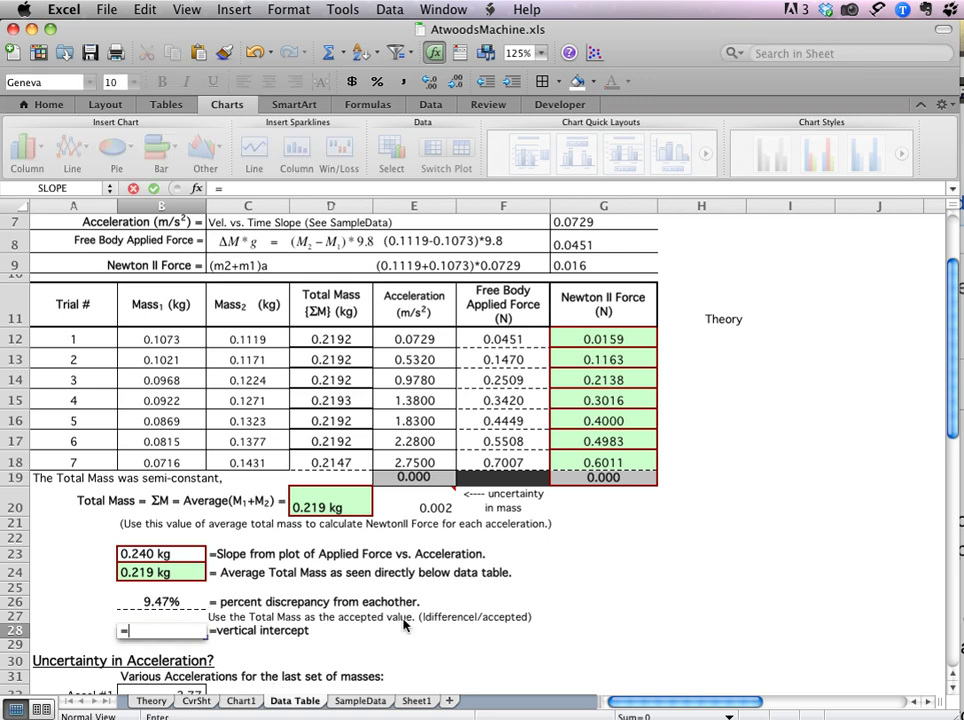
text(interCEPT)
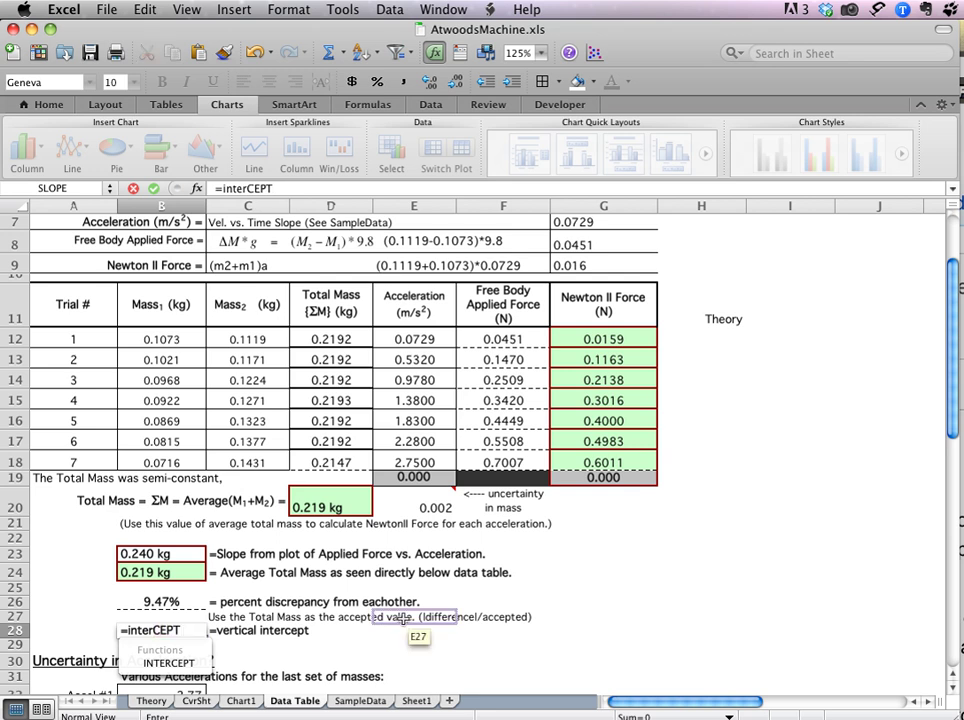
text(()
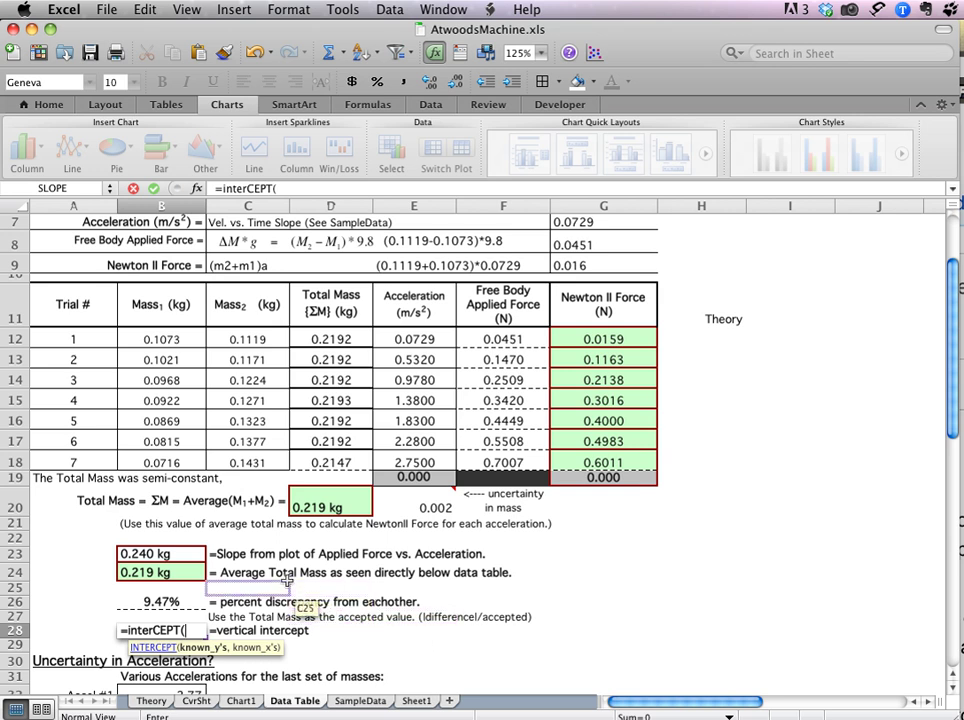
drag(478, 340, 471, 455)
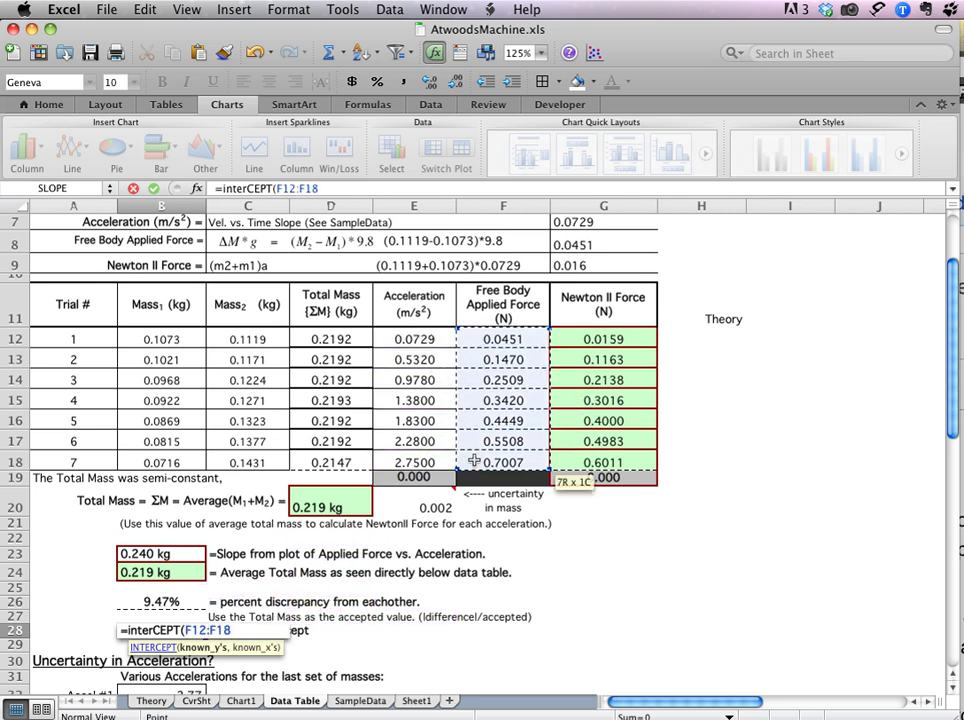
text(,)
drag(405, 335, 397, 460)
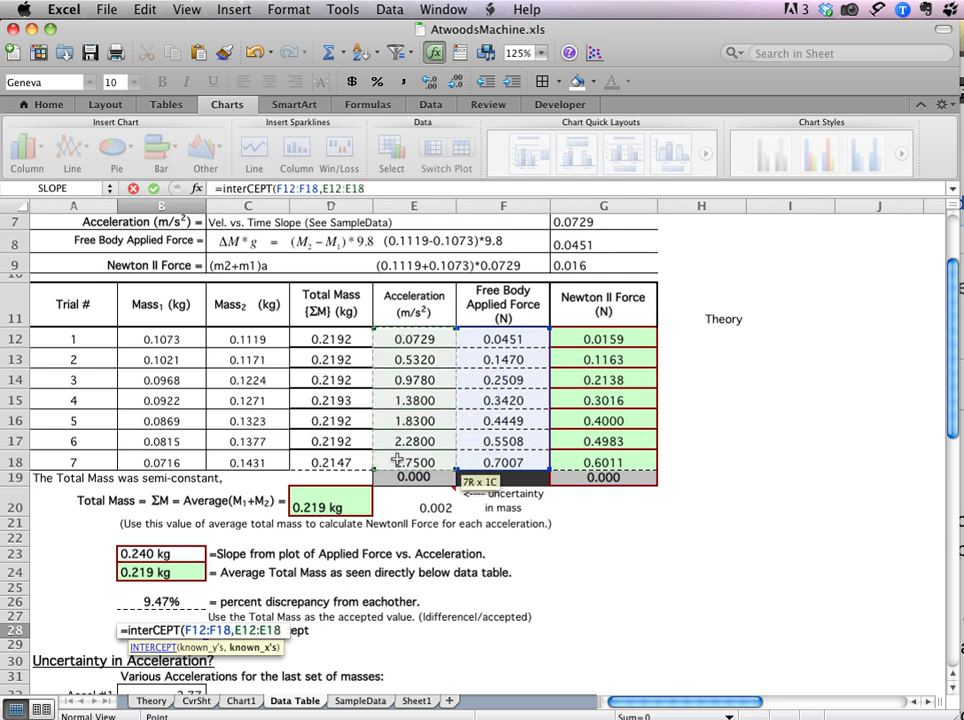
text())
key(Return)
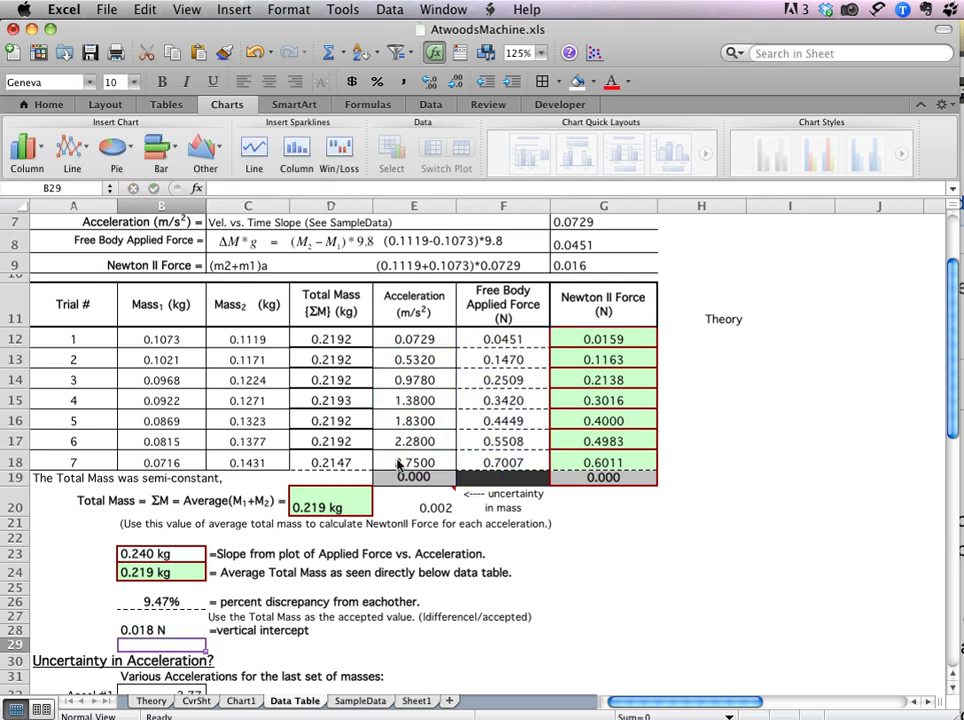
click(200, 630)
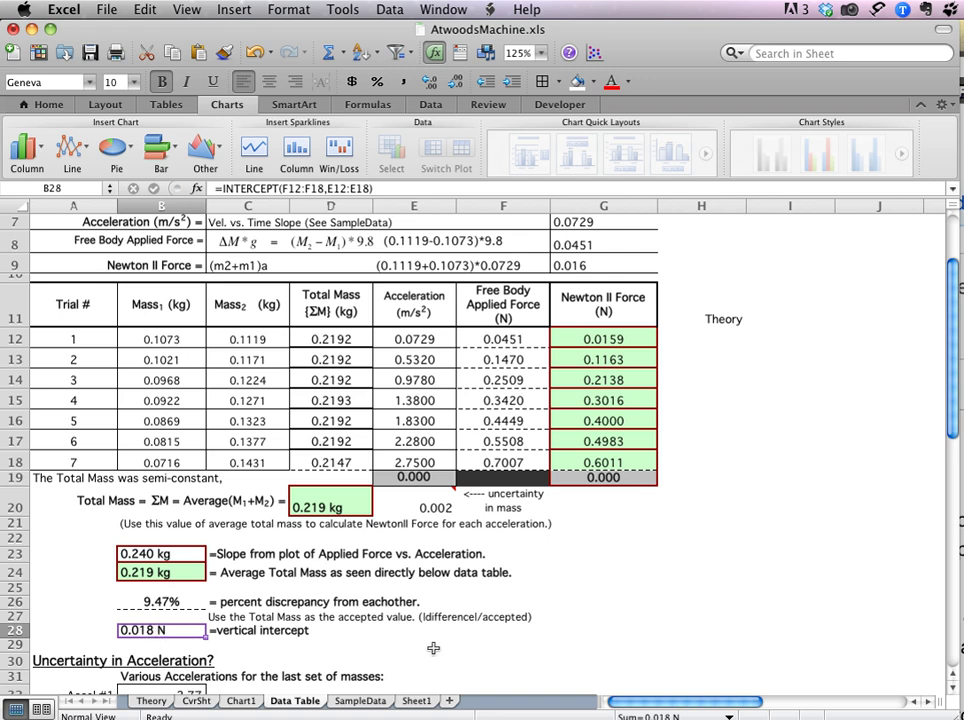
Enter =AVERAGE(B32:B36) in B37 to average the five accelerations.
scroll(433, 648, down, 5)
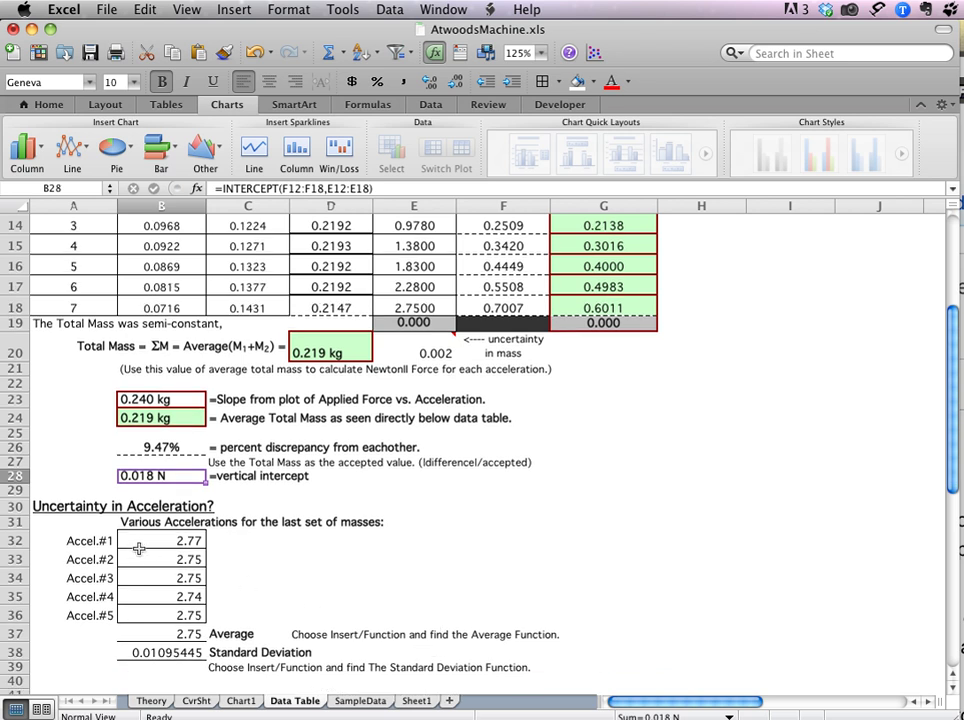
drag(144, 542, 145, 617)
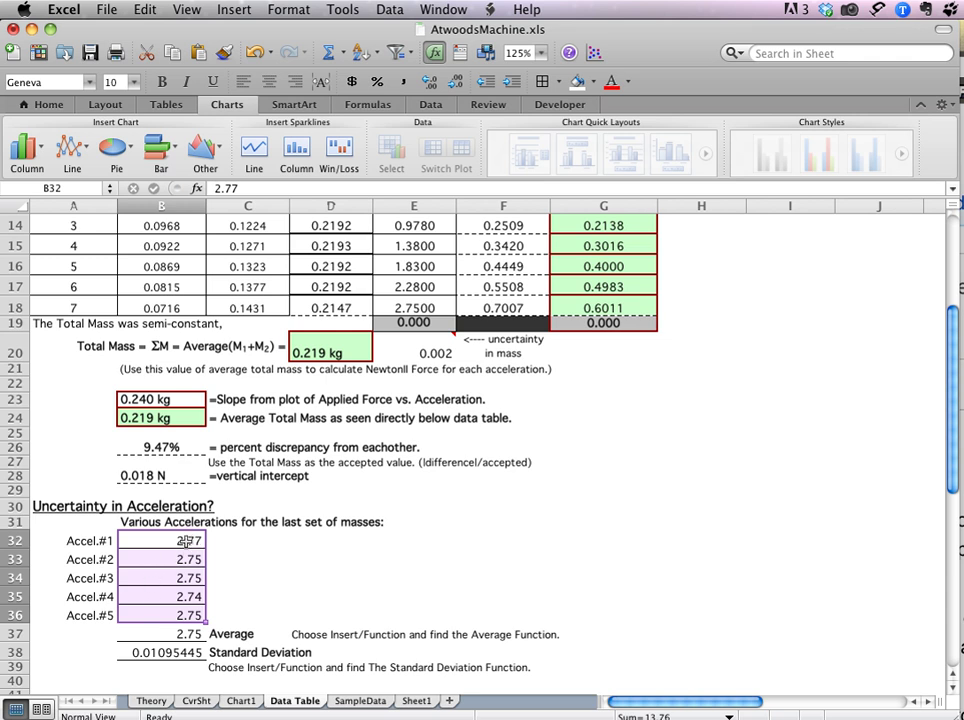
click(183, 636)
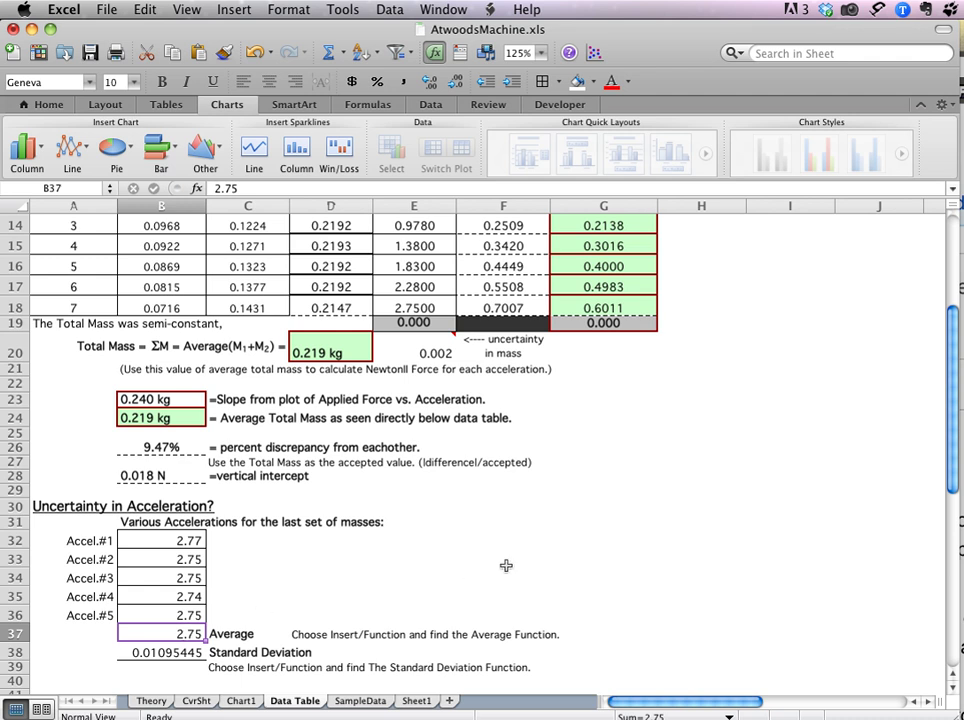
text(=av)
key(Return)
key(Up)
text(=av)
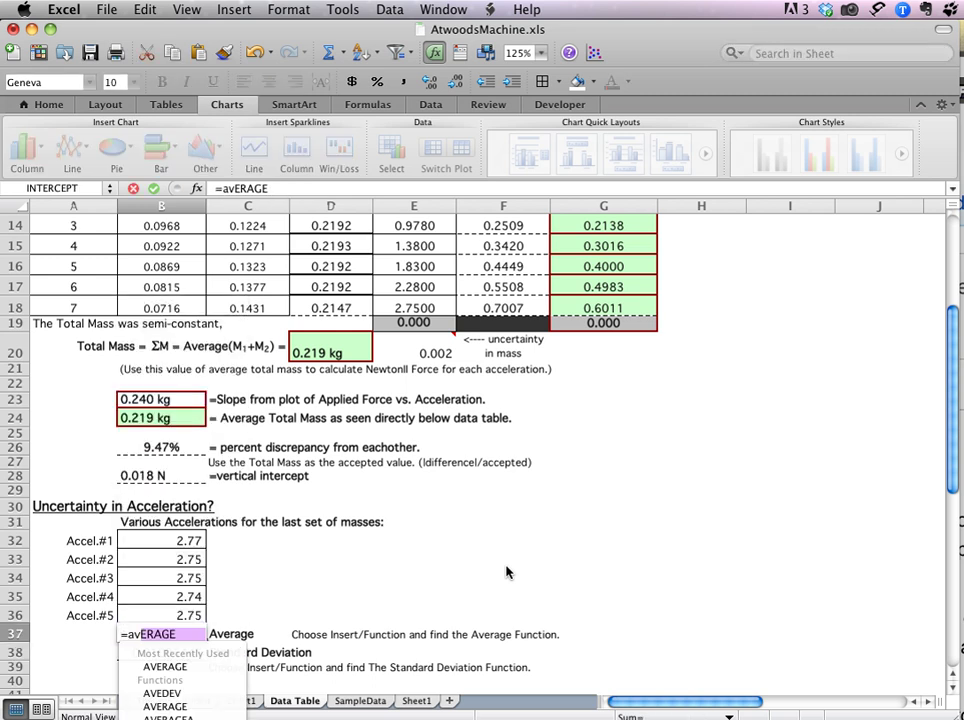
key(Down)
key(Tab)
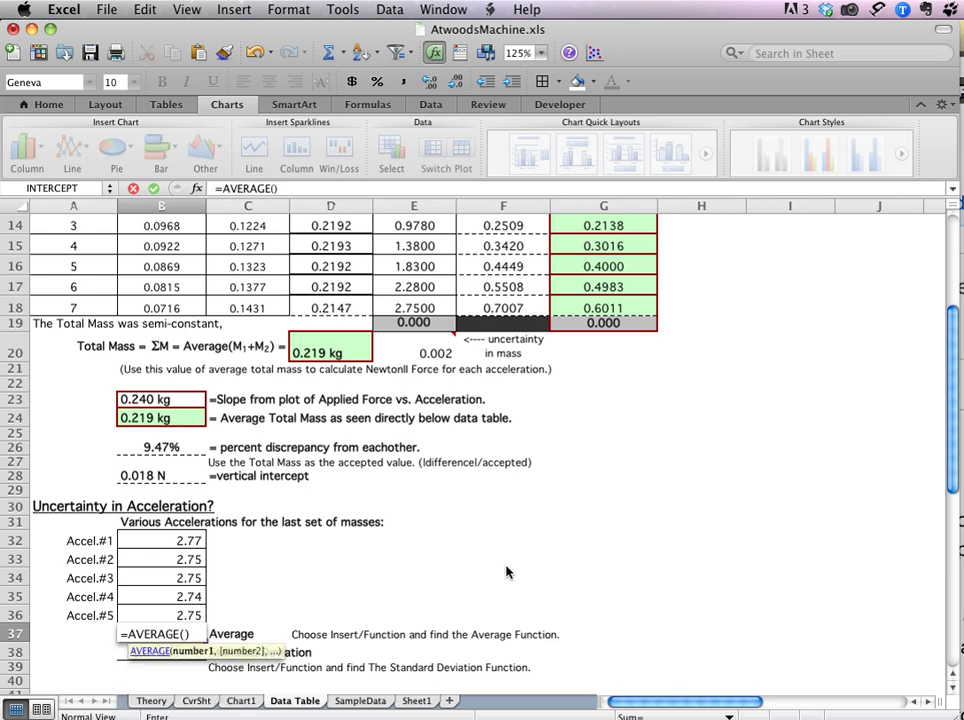
drag(135, 540, 158, 615)
key(Return)
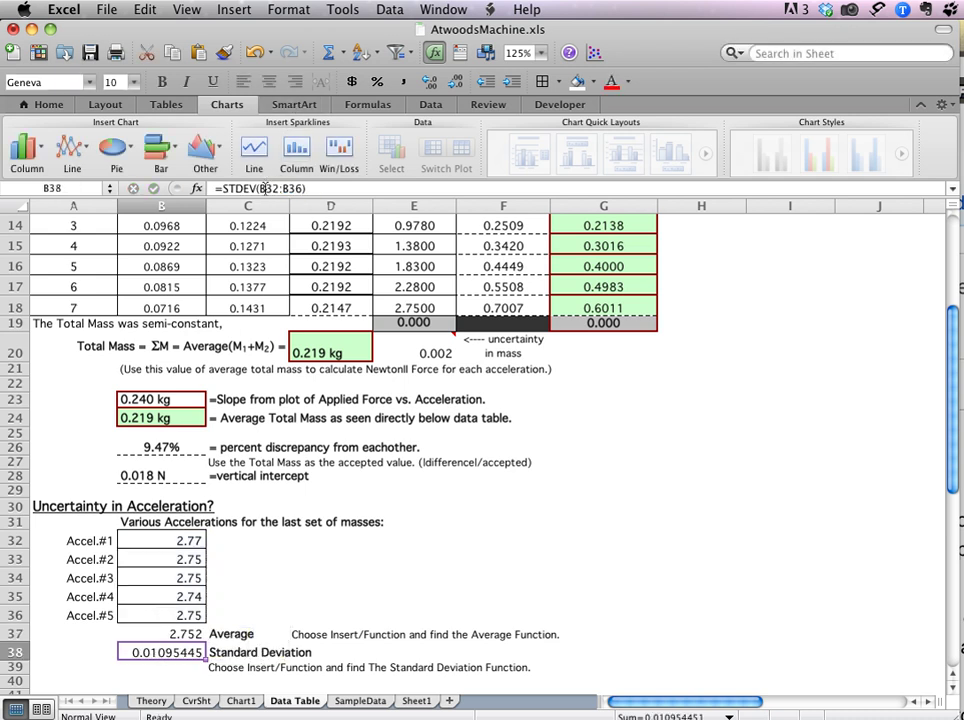
Verify B38's =STDEV(B32:B36), then round it to 0.01 and the average to 2.75.
click(262, 190)
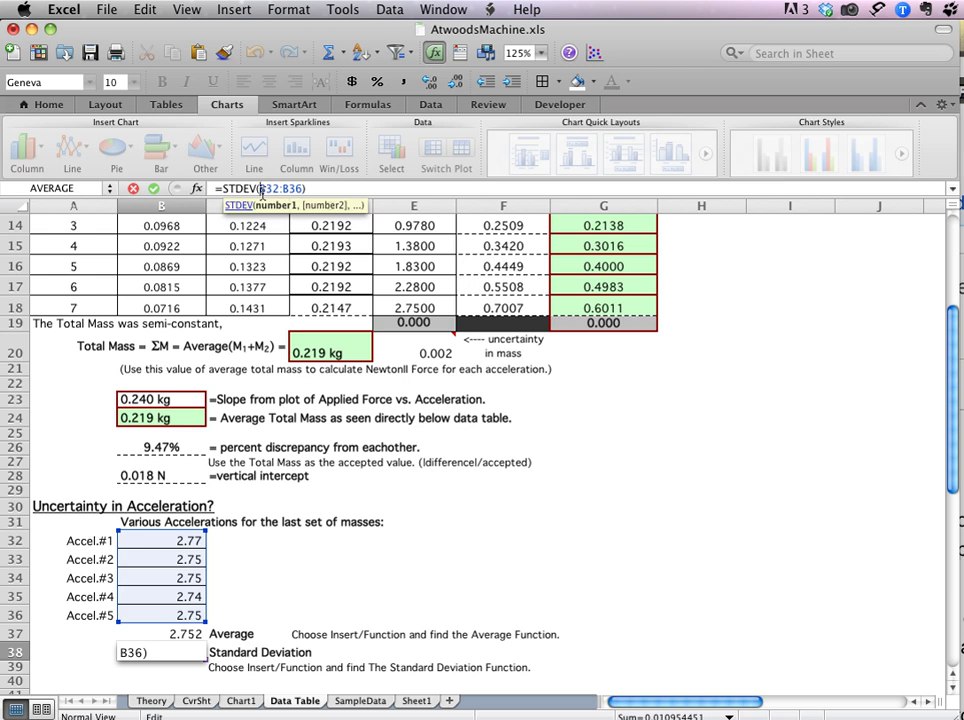
click(153, 188)
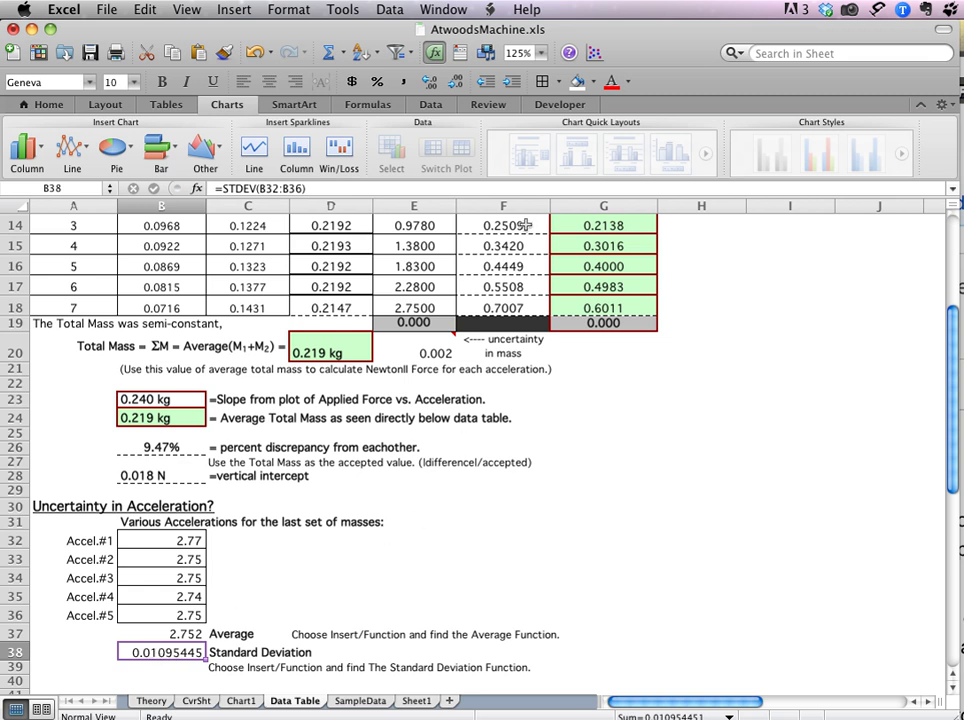
click(455, 81)
click(455, 81)
click(455, 81)
click(455, 81)
click(455, 81)
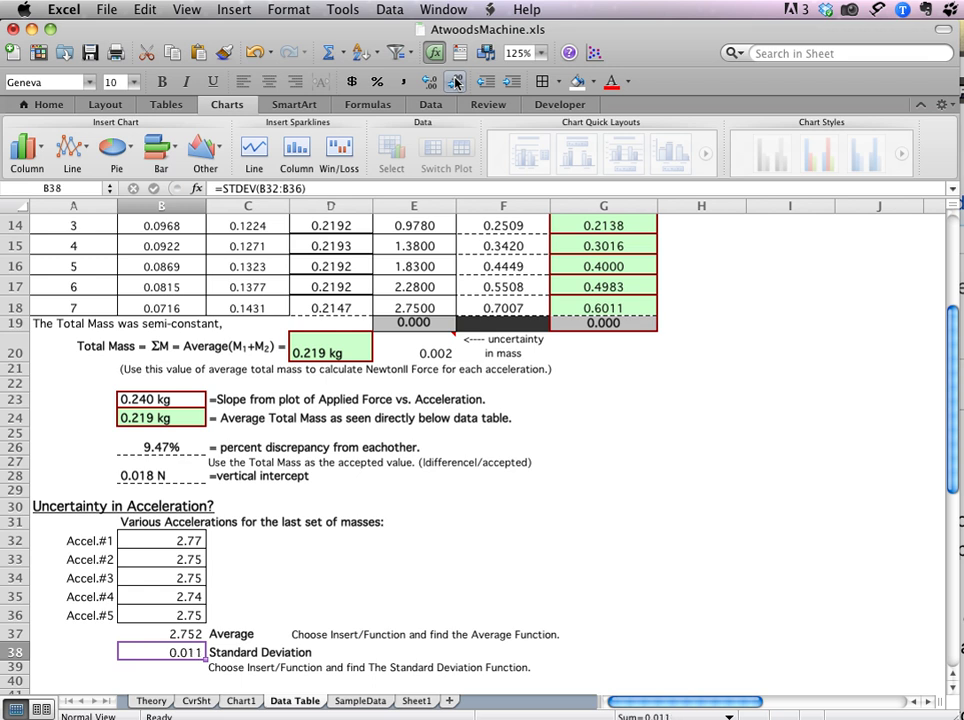
click(455, 82)
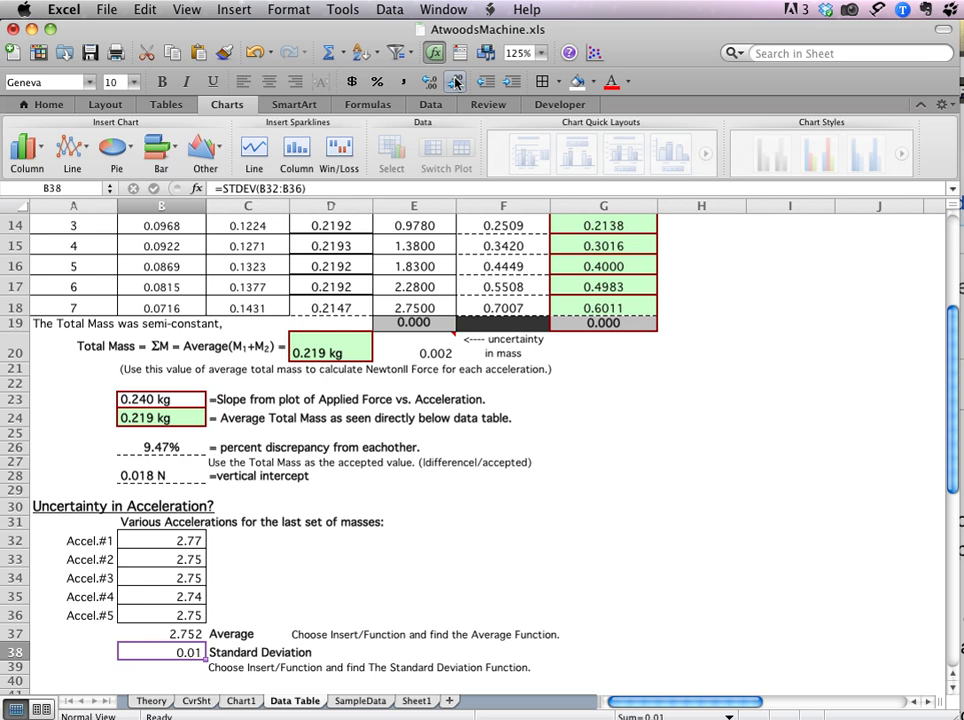
click(176, 634)
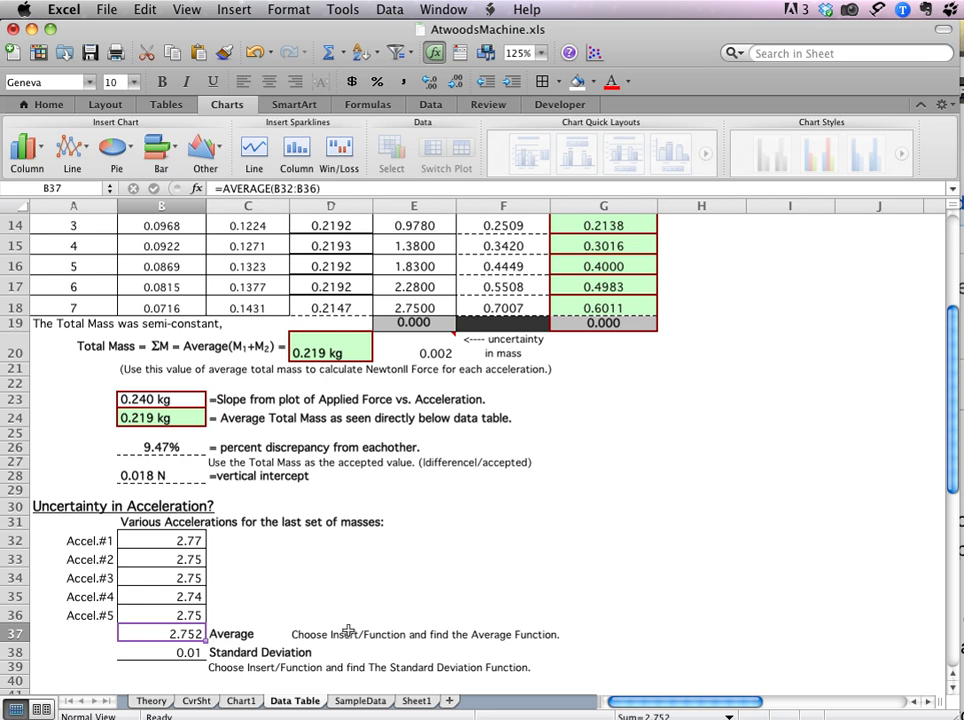
click(455, 82)
Insert a row above Accel.#1 and put a right-aligned m/s/s label in B32.
click(15, 540)
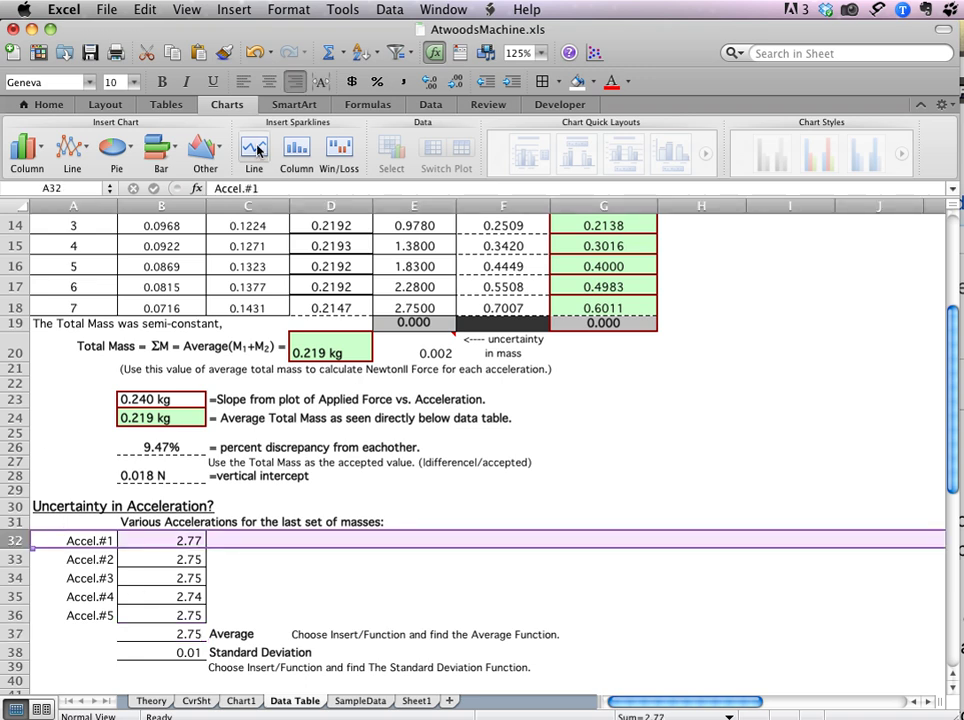
click(233, 9)
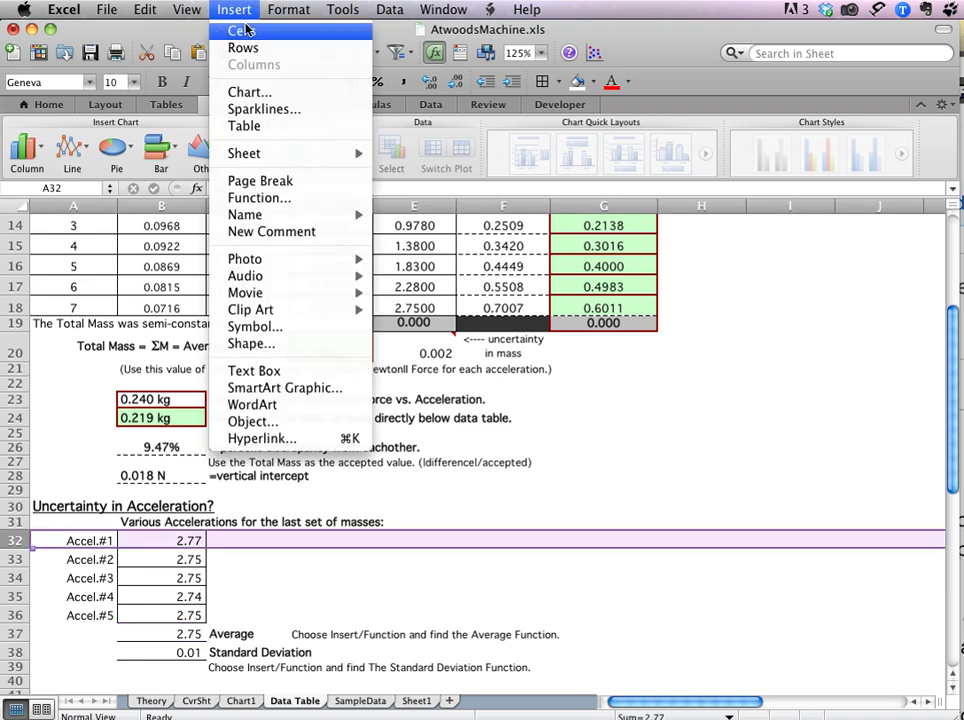
click(245, 31)
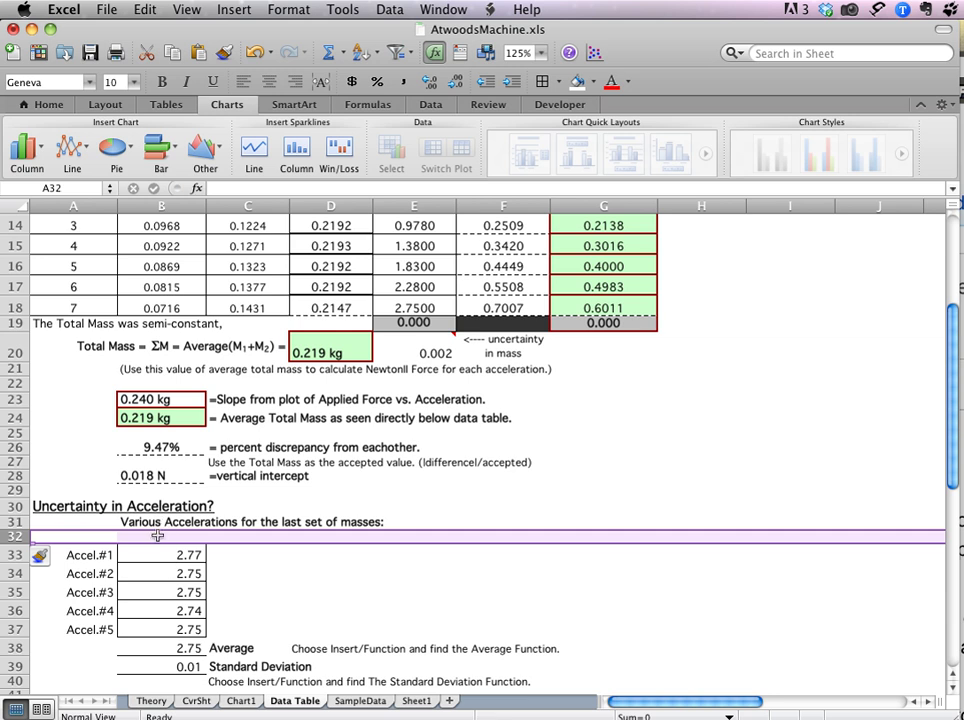
click(157, 536)
text(m)
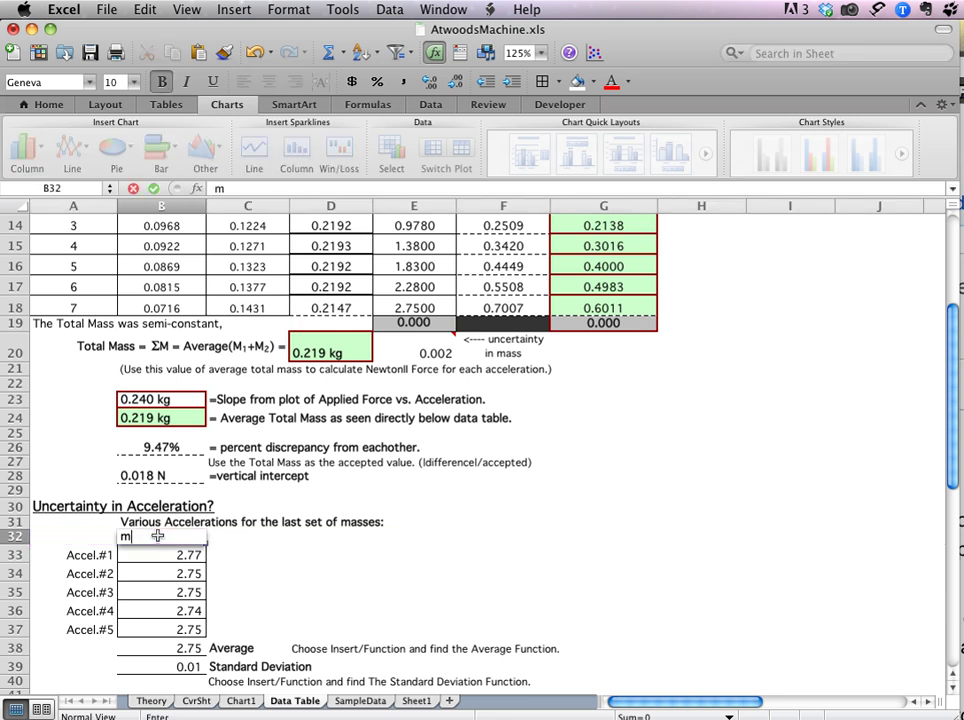
text(/s/s)
key(Return)
click(157, 536)
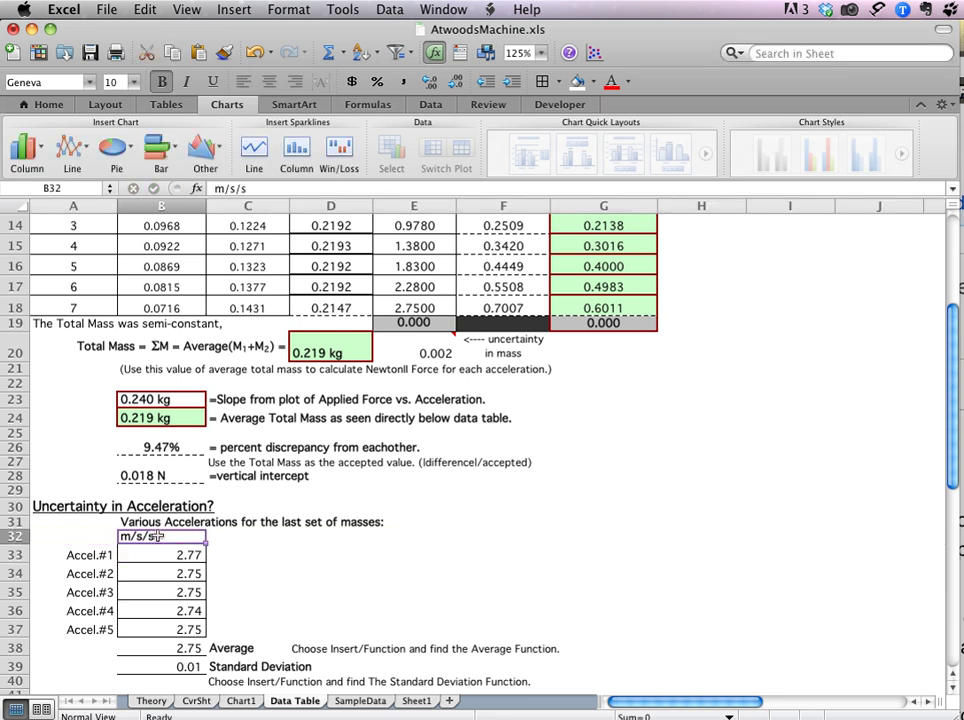
click(268, 81)
click(295, 81)
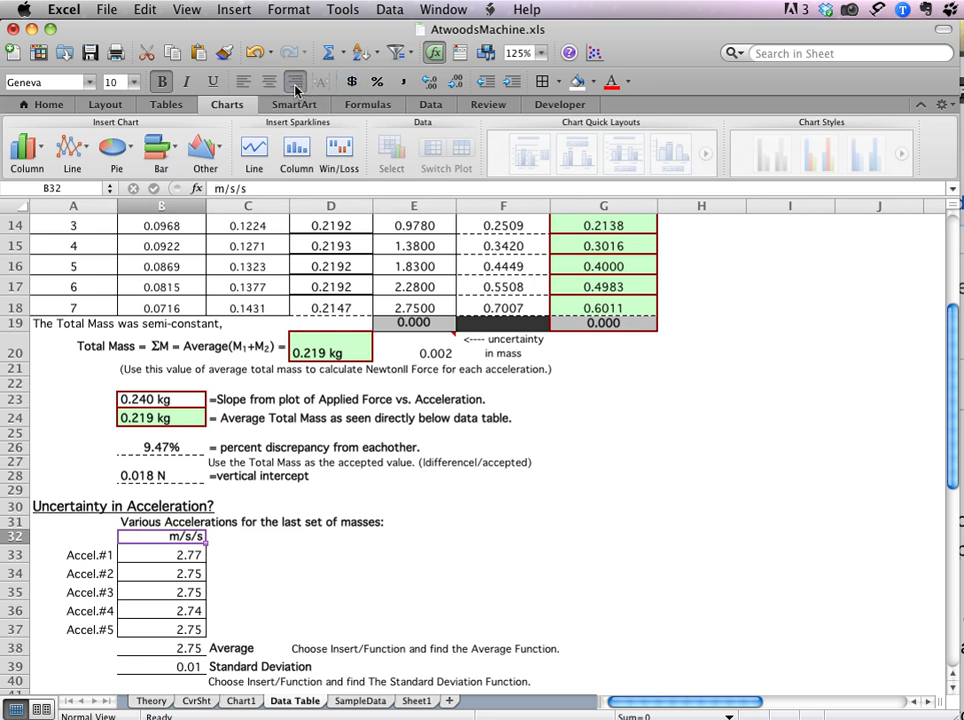
click(265, 617)
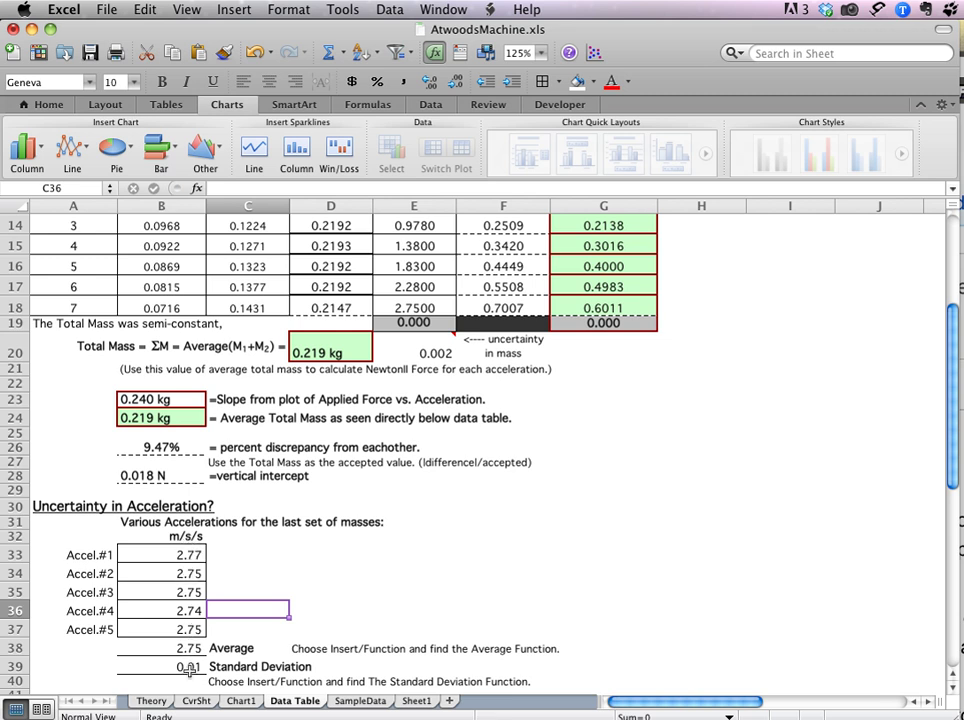
Enter =B39/B38 in B42, fixing a mistaken equals sign in the formula.
scroll(357, 532, down, 3)
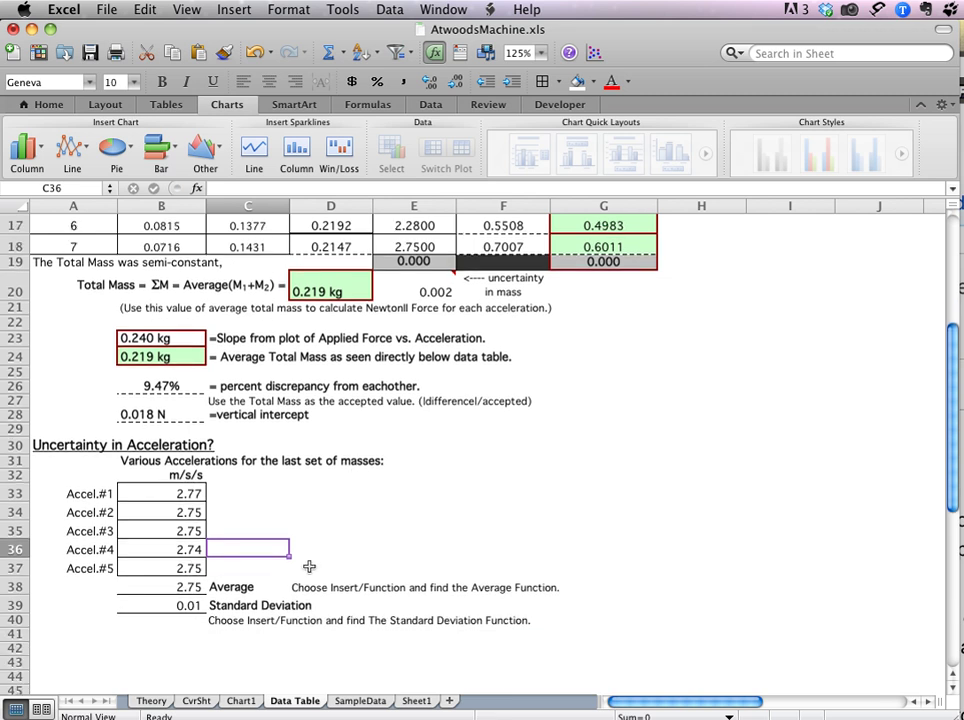
click(178, 645)
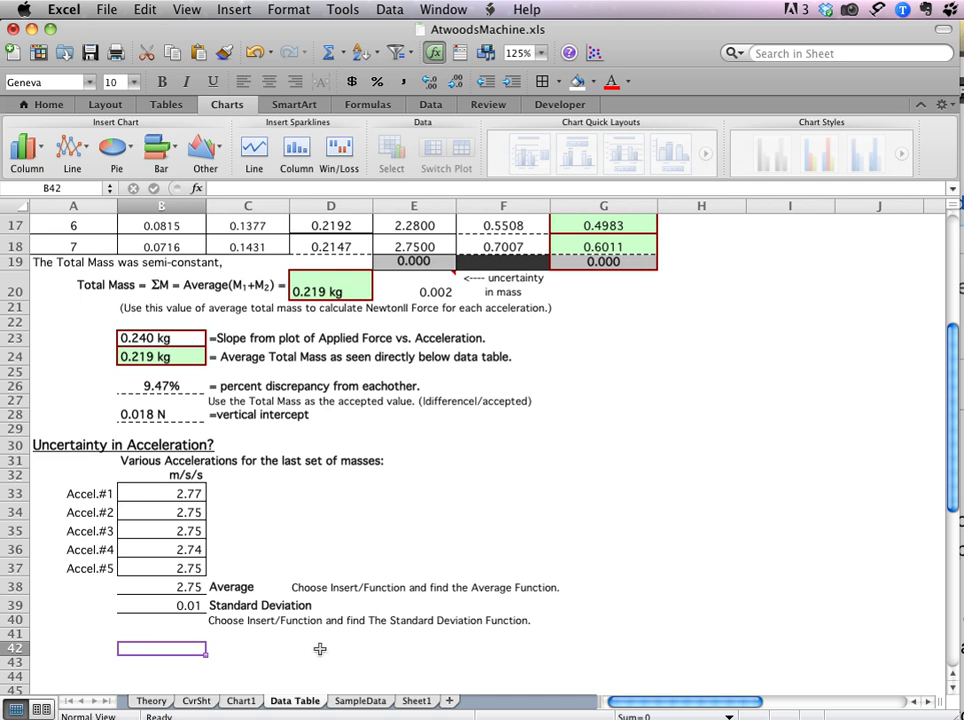
text(=)
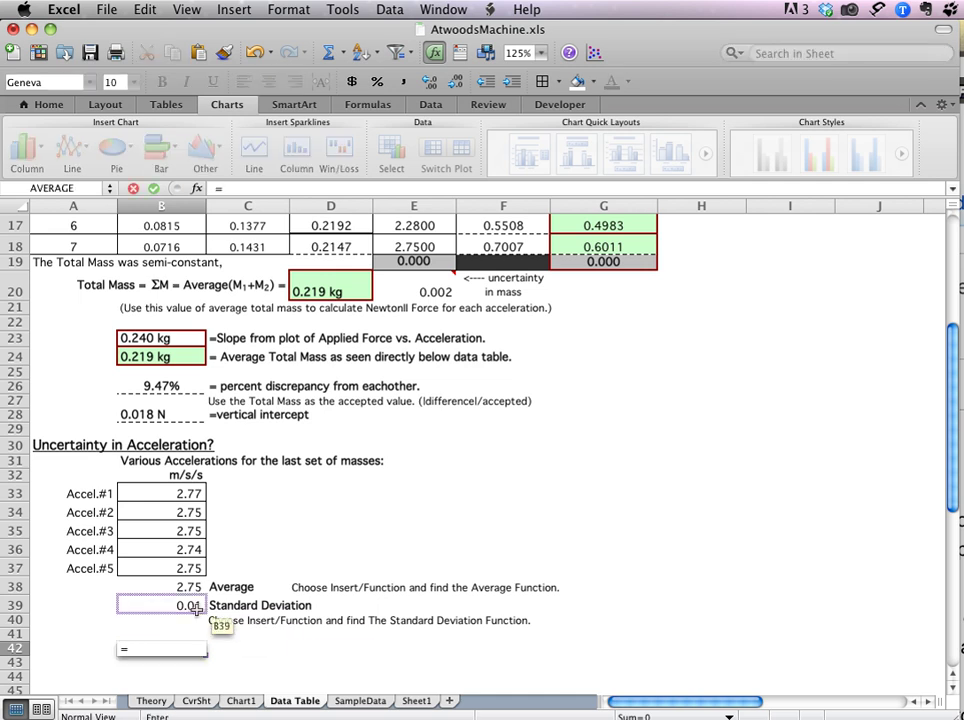
click(178, 603)
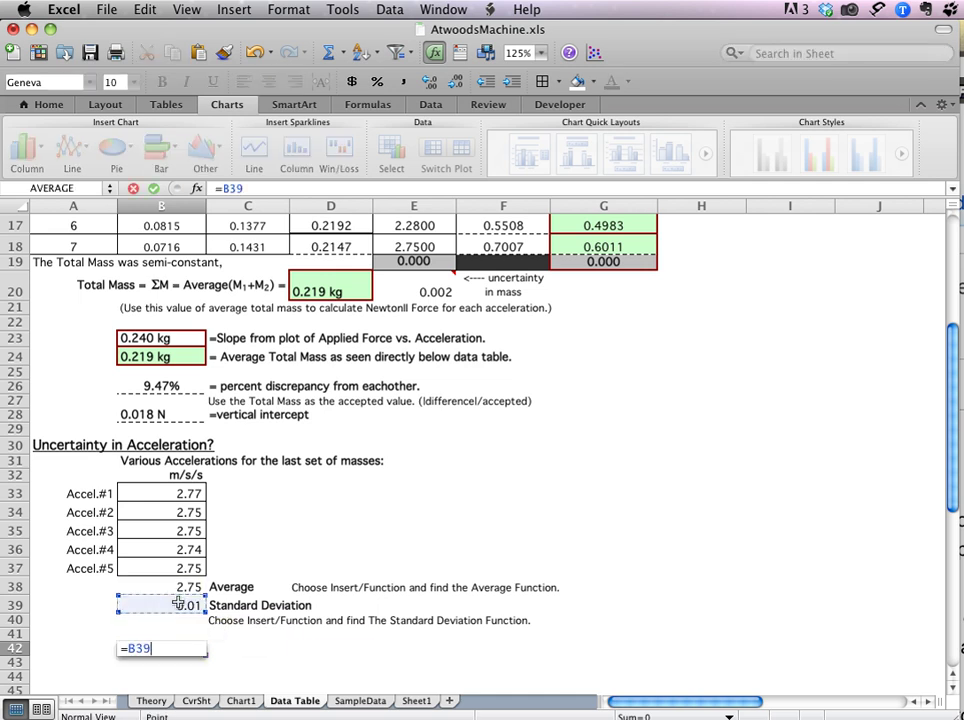
text(=)
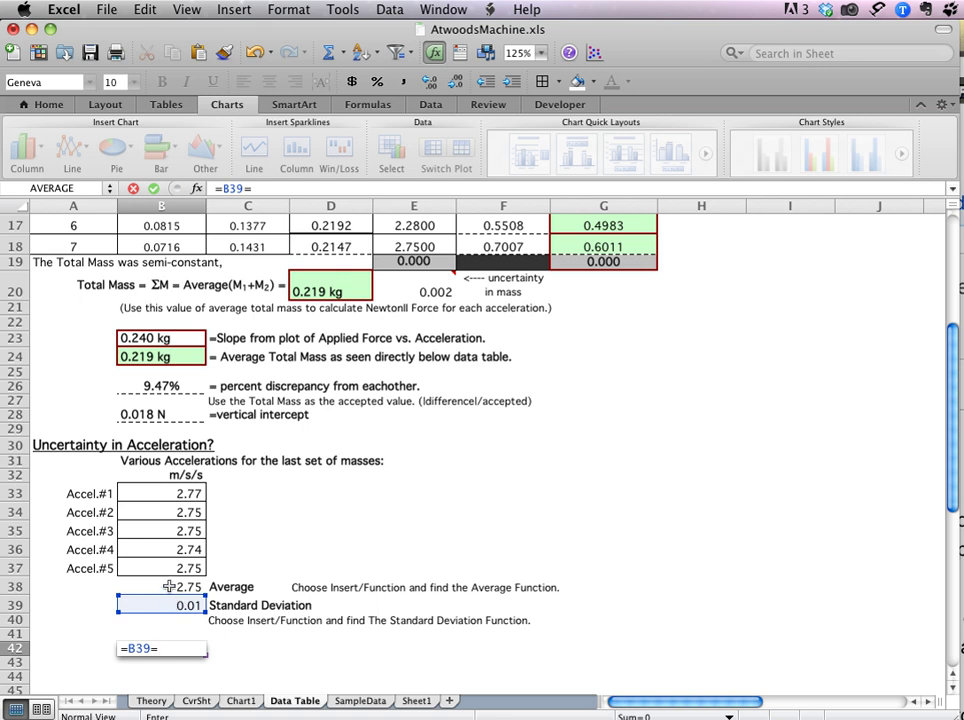
click(169, 587)
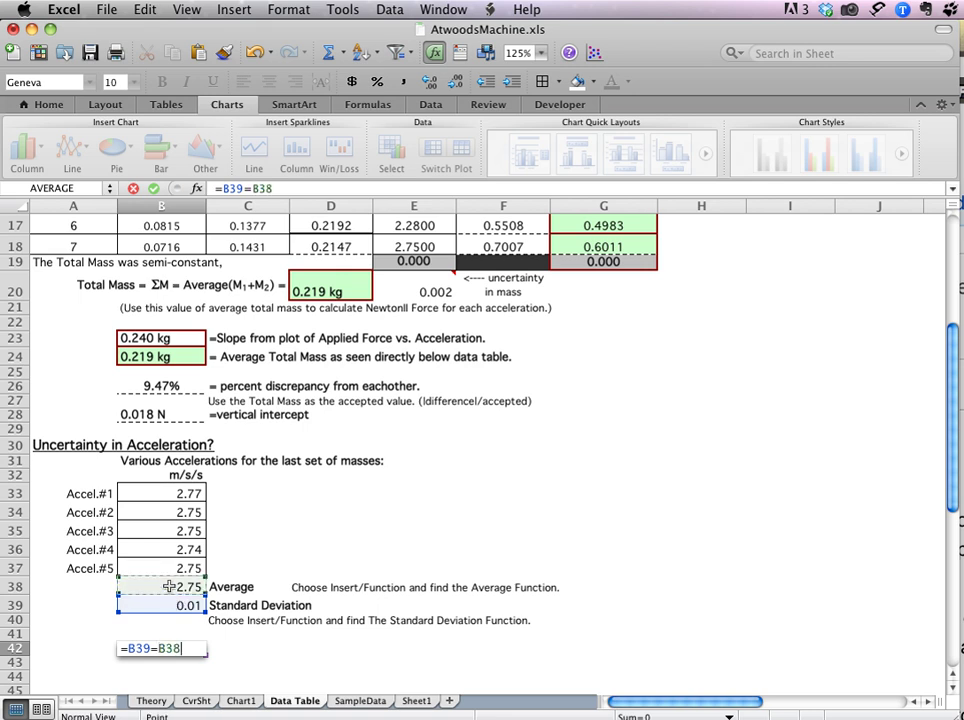
key(Return)
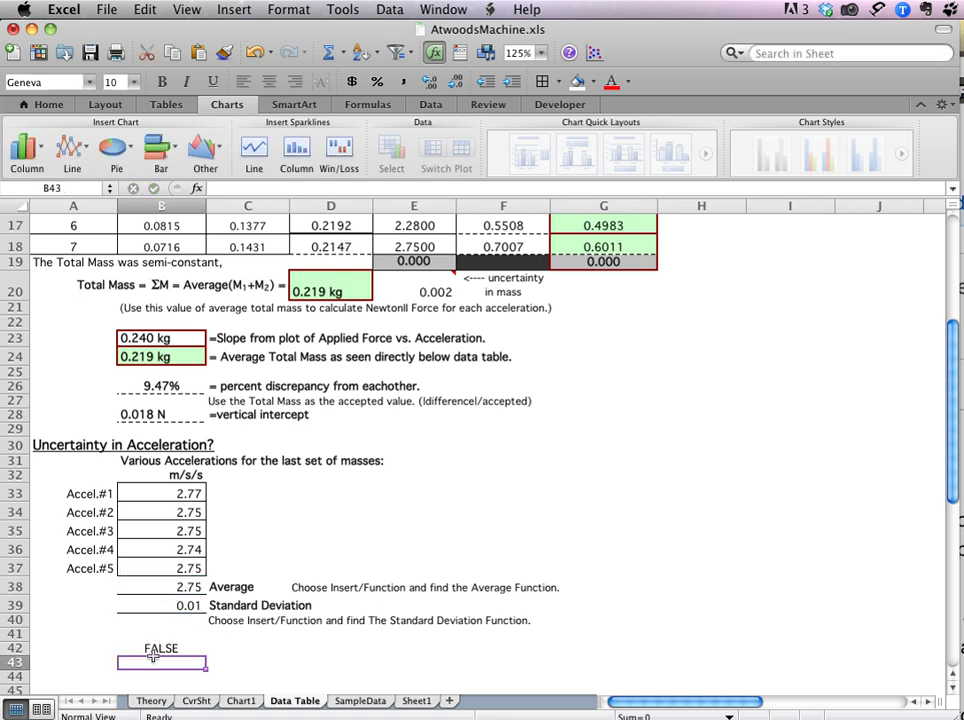
click(157, 648)
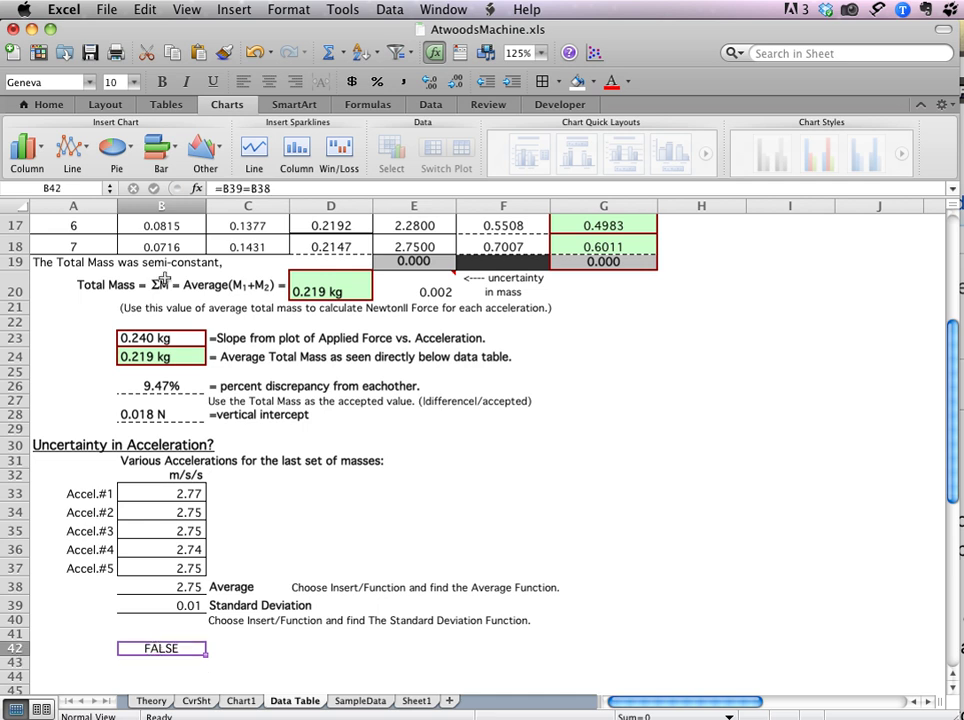
click(249, 189)
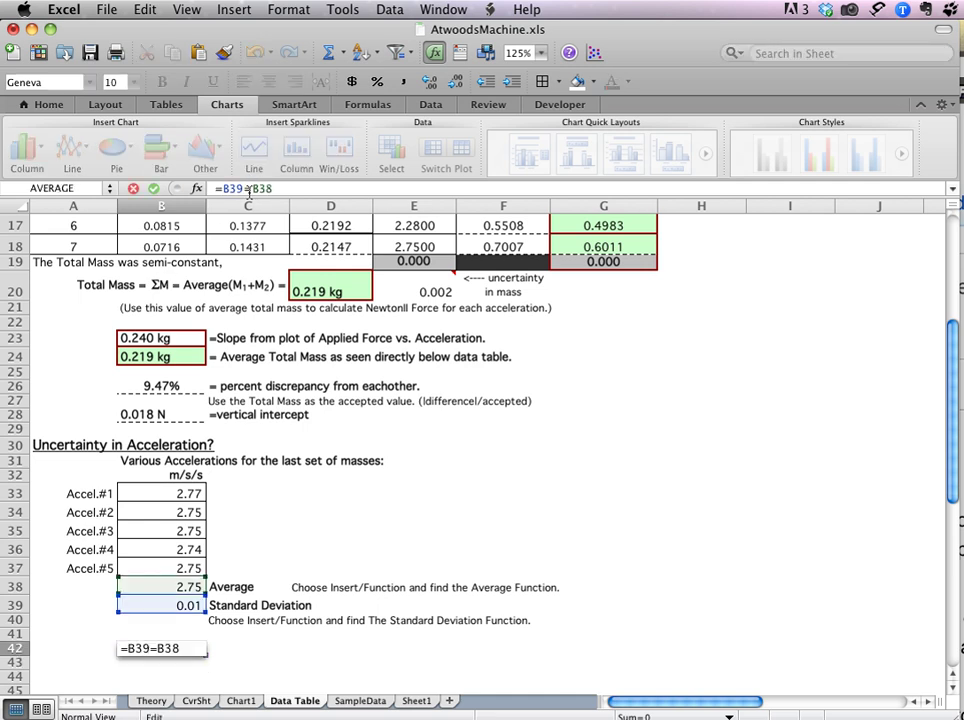
key(BackSpace)
text(/)
key(Return)
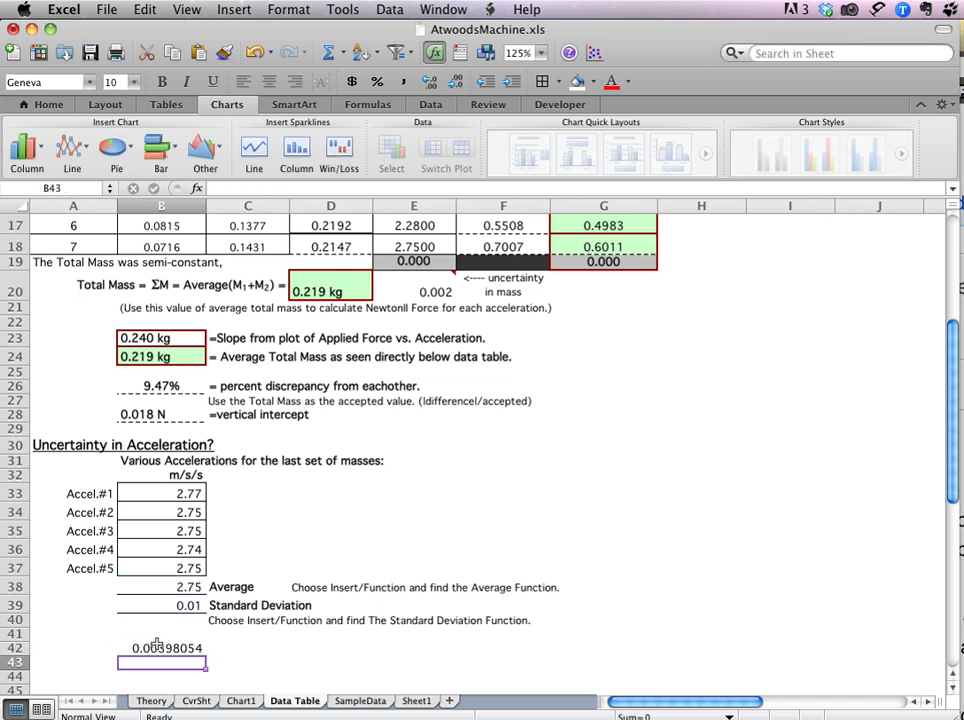
Format B42 as a percentage with one decimal, showing 0.4%.
click(158, 648)
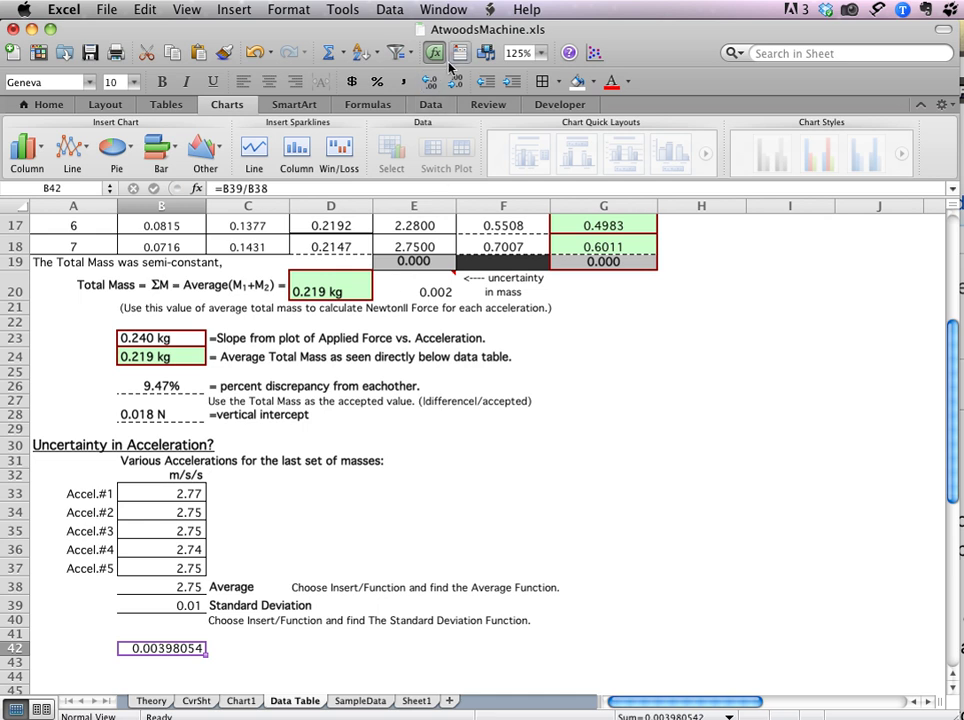
click(377, 84)
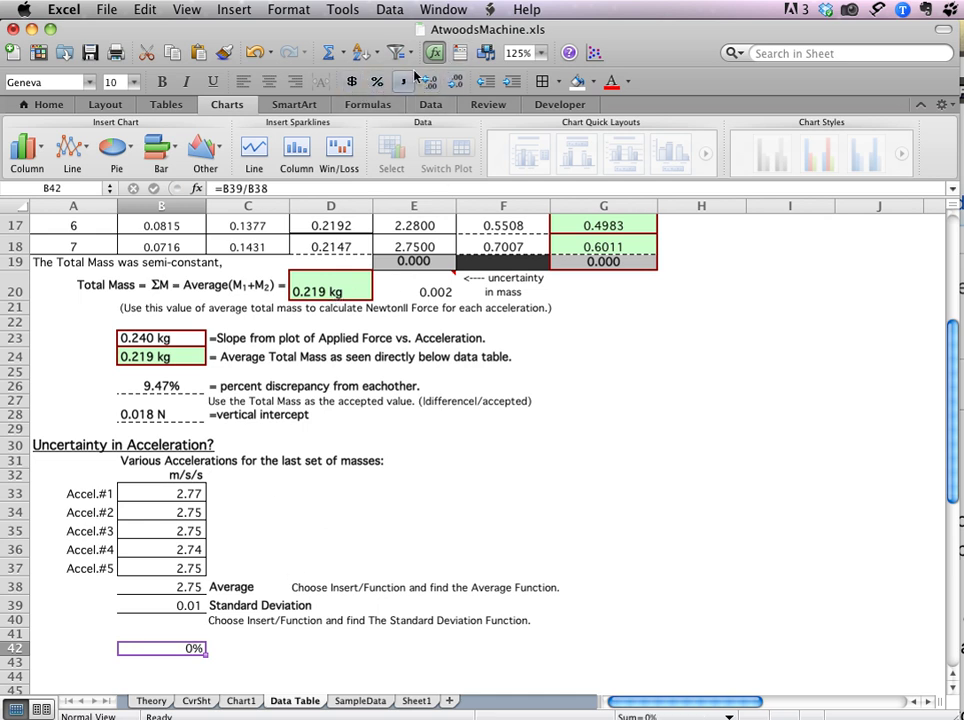
click(432, 84)
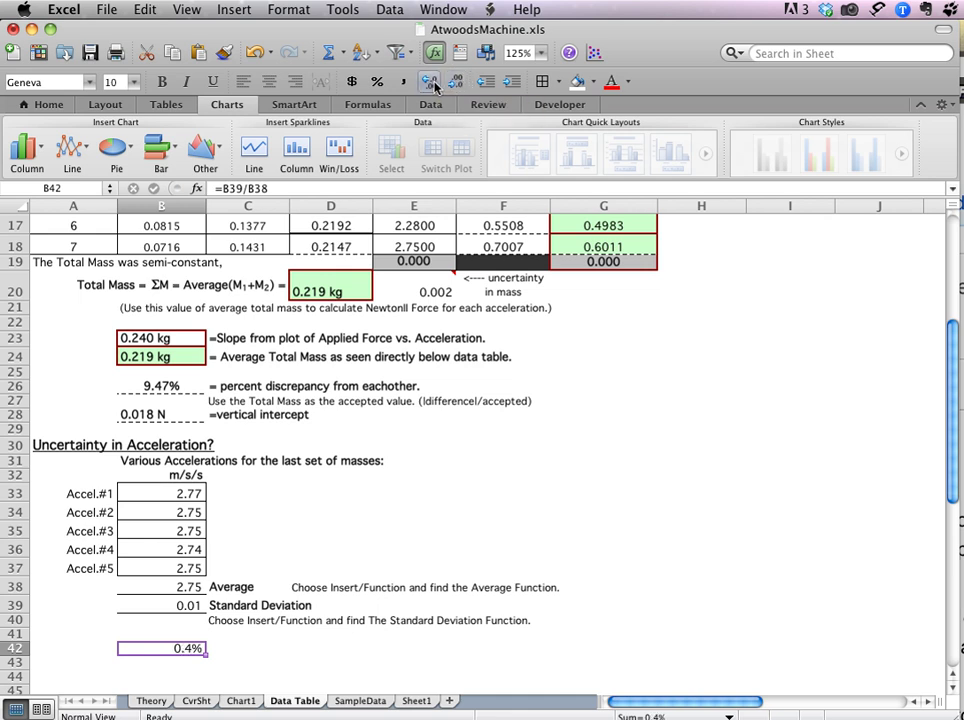
click(239, 664)
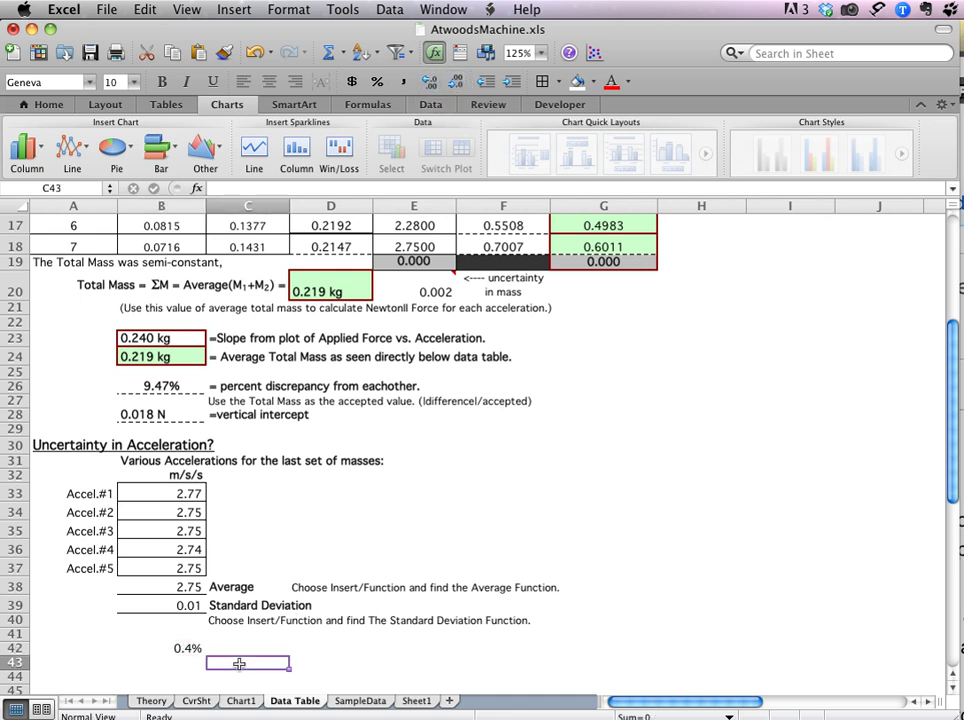
Enter 2.75±0.01 m/s/s in D36.
click(308, 540)
text(2.75±0.01)
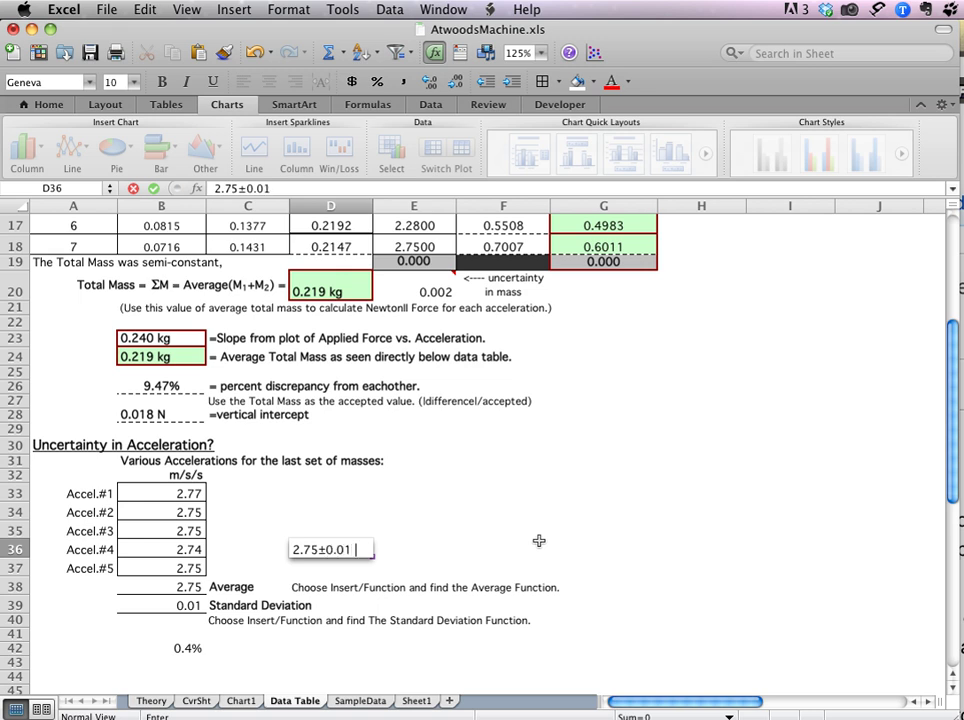
text(/s/s)
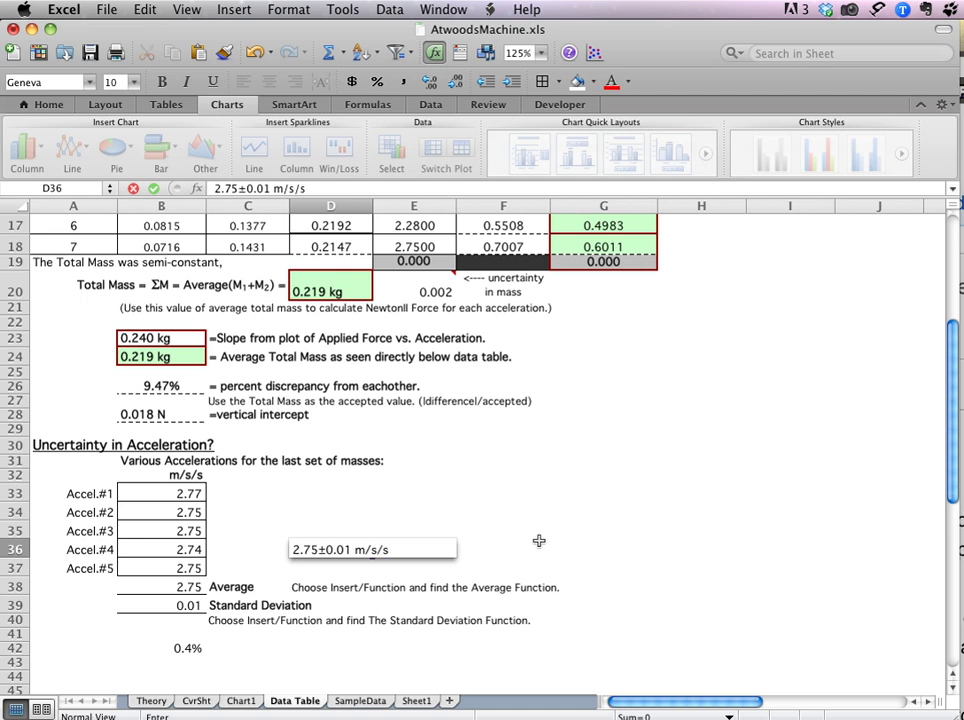
key(Return)
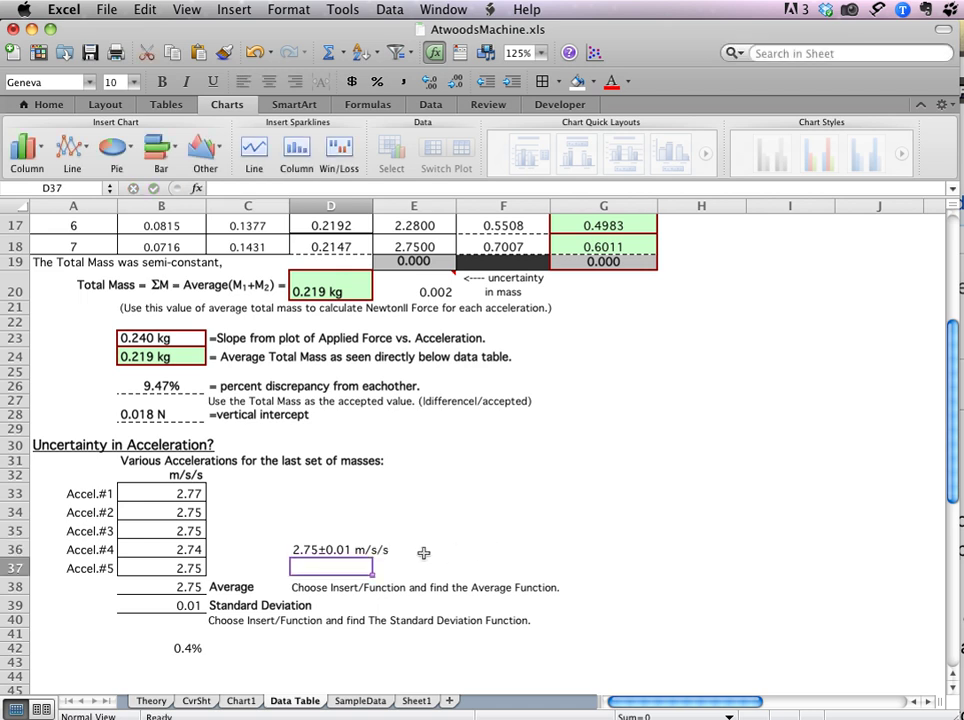
Enter 2.75m/s/s±0.4% in D37, trimming the unwanted autocomplete text.
text(2.)
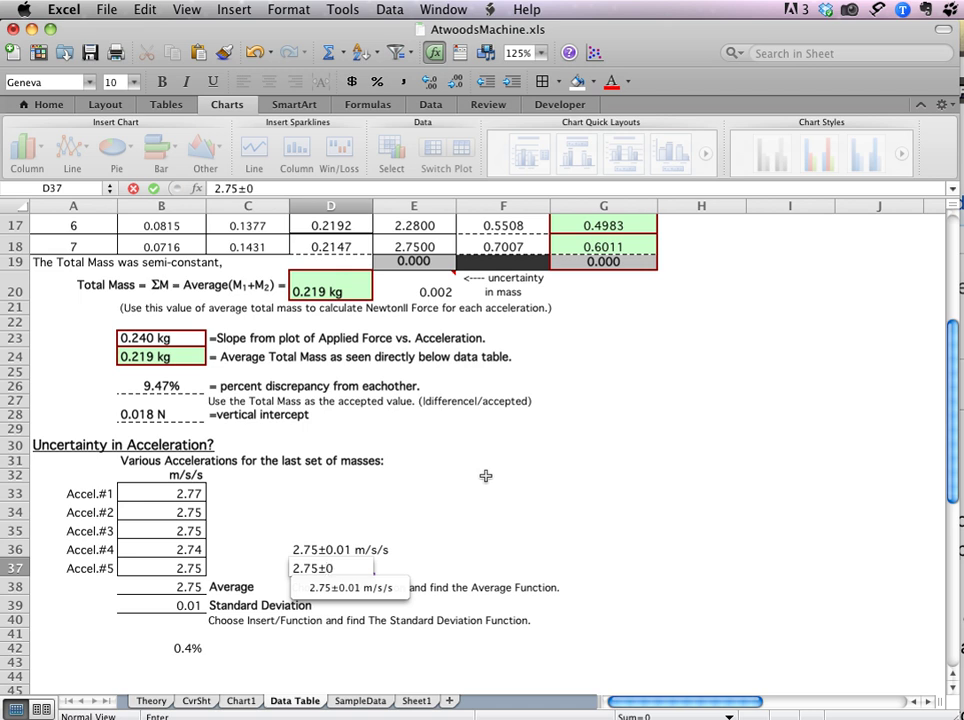
key(BackSpace)
key(BackSpace)
text(m/s/s)
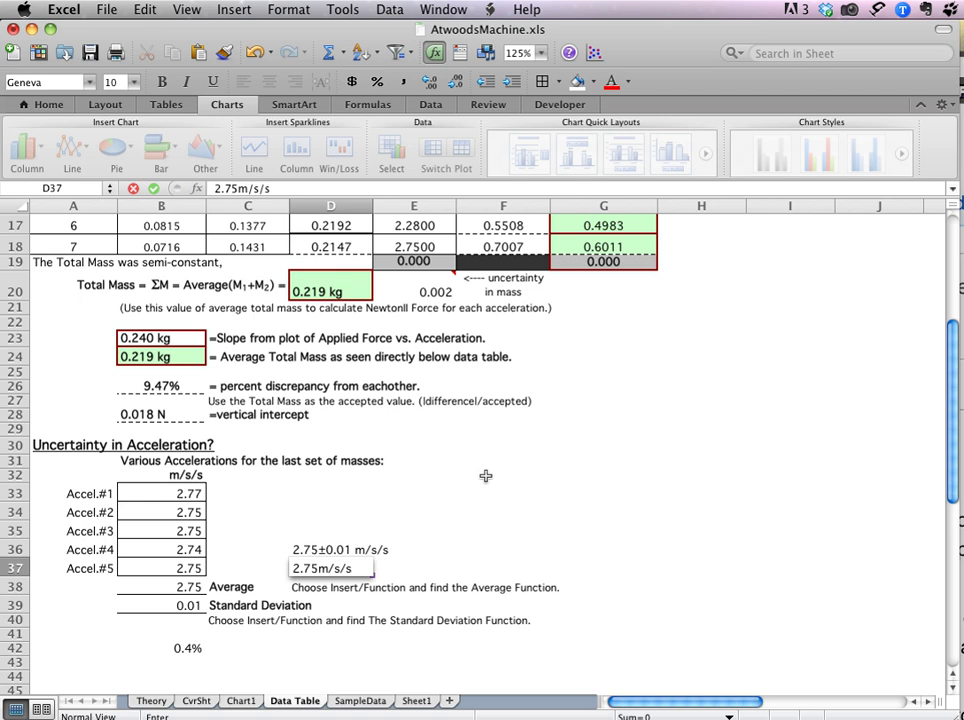
text(±0.4%)
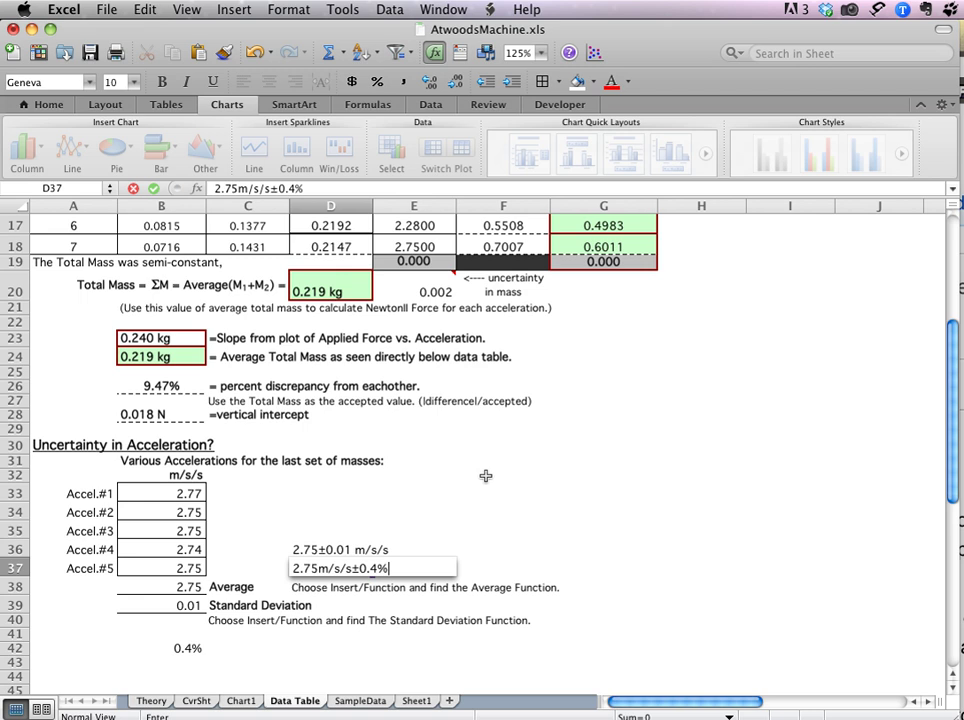
key(Return)
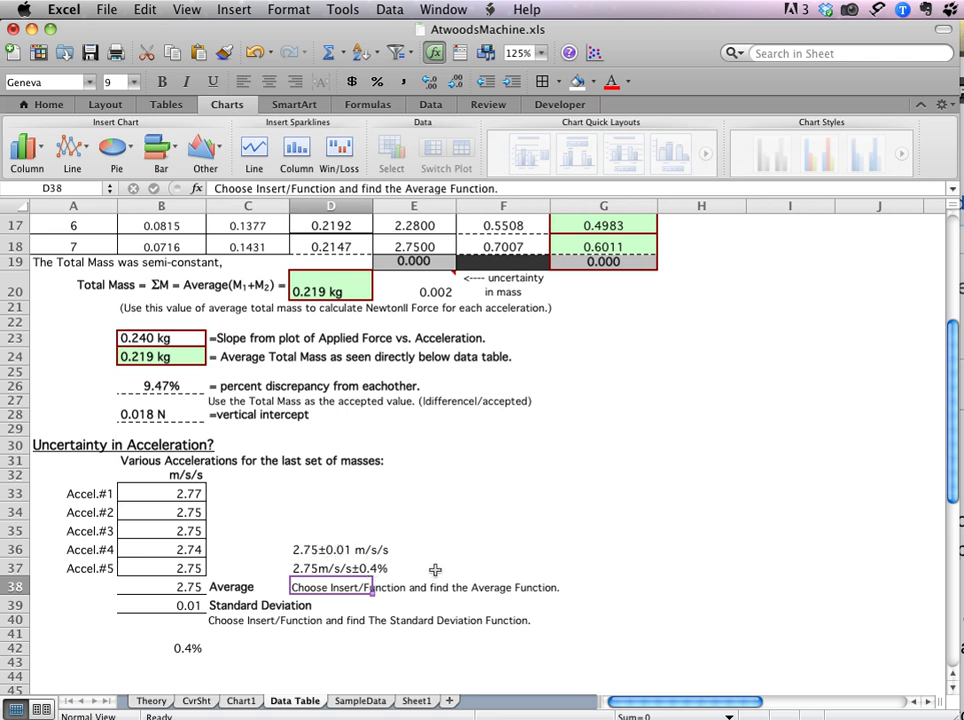
Select the Acceleration, Free Body Applied Force and Newton II Force columns, E11:G19.
click(437, 568)
scroll(457, 424, up, 5)
scroll(457, 424, right, 2)
scroll(457, 424, left, 2)
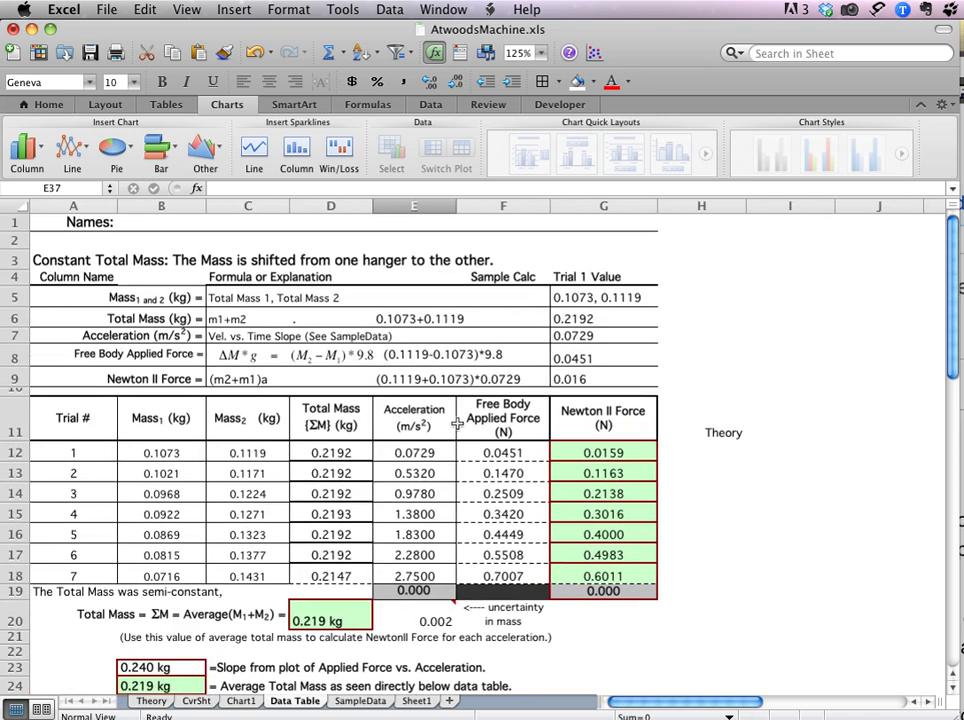
click(459, 424)
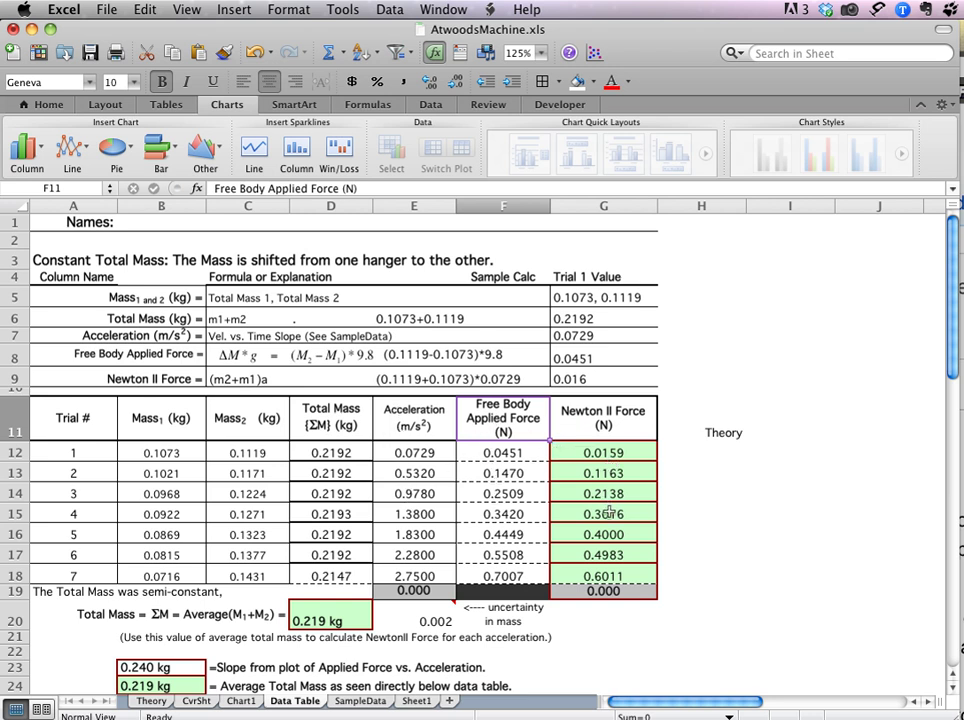
drag(422, 425, 601, 591)
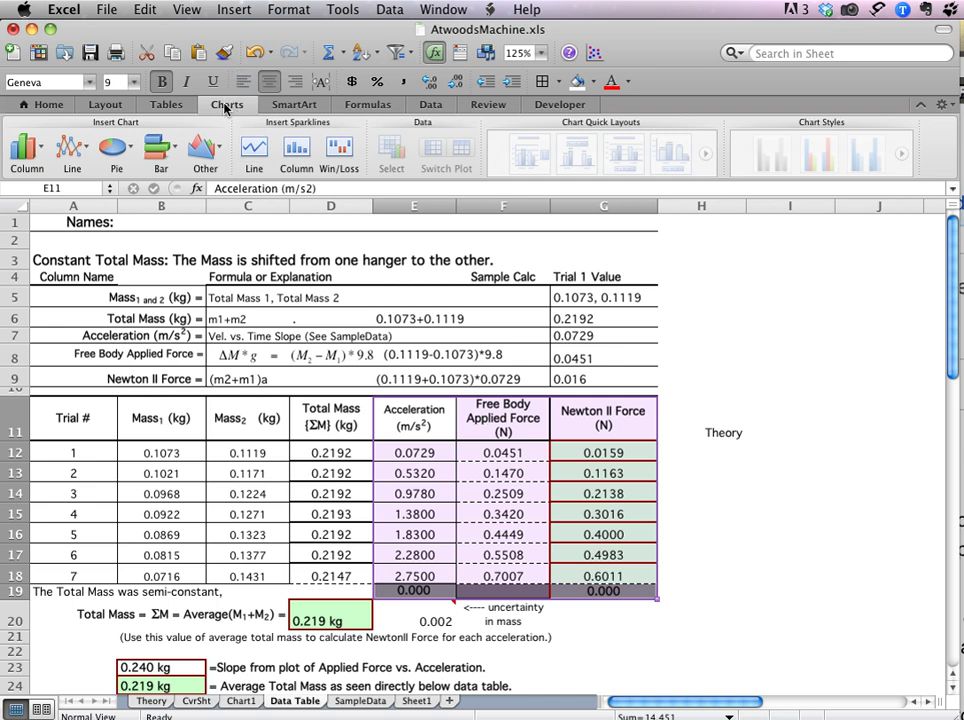
click(226, 105)
click(226, 105)
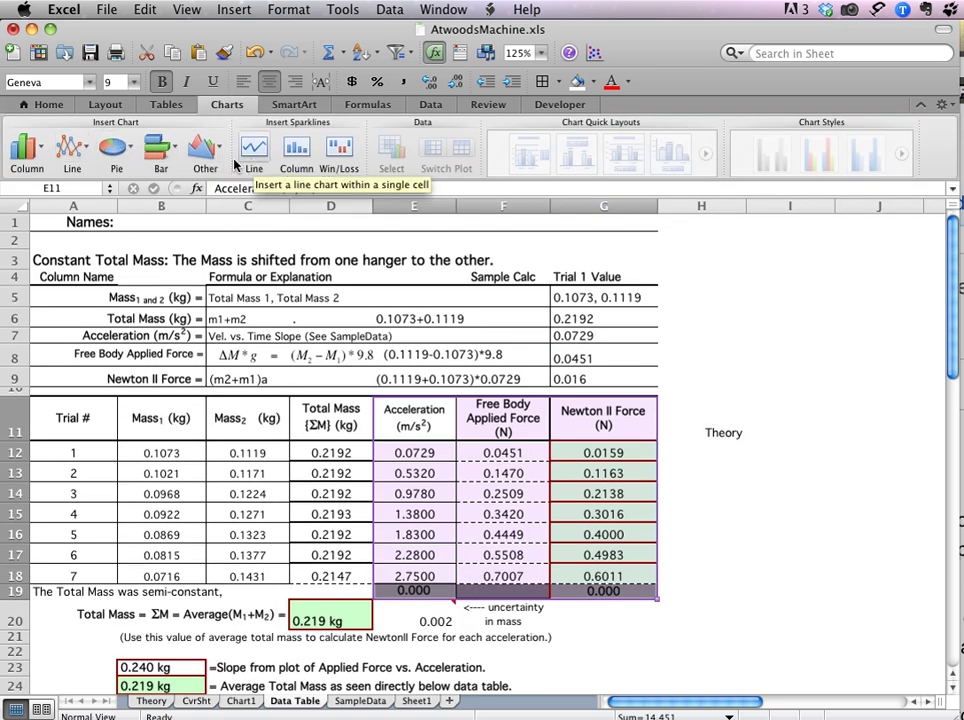
Insert a Marked Scatter chart plotting both forces against acceleration.
click(218, 148)
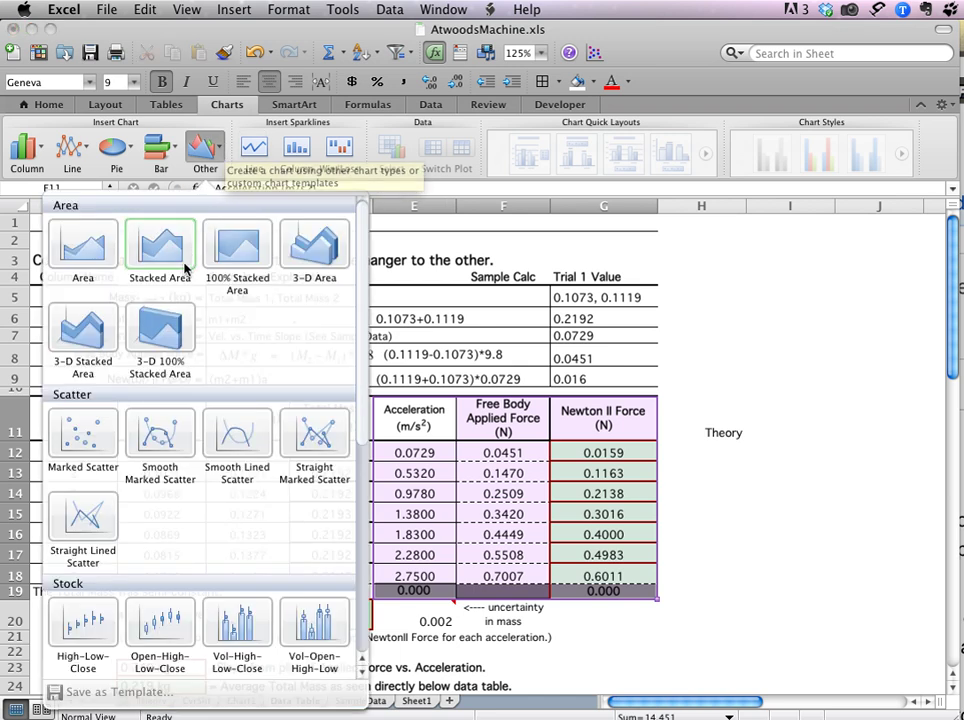
scroll(258, 385, down, 5)
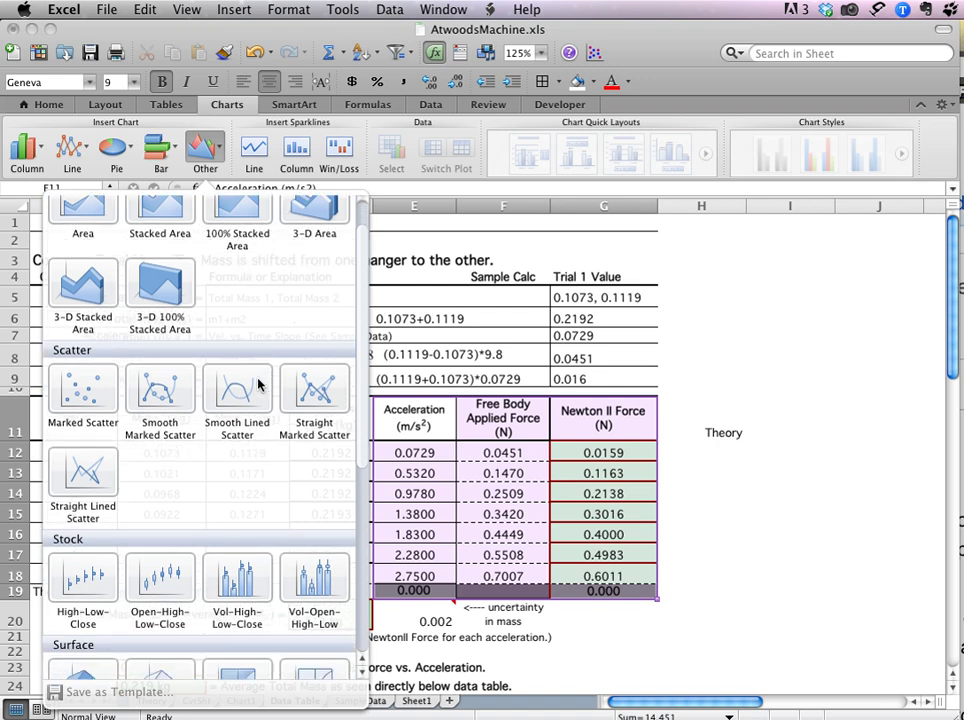
scroll(258, 385, down, 10)
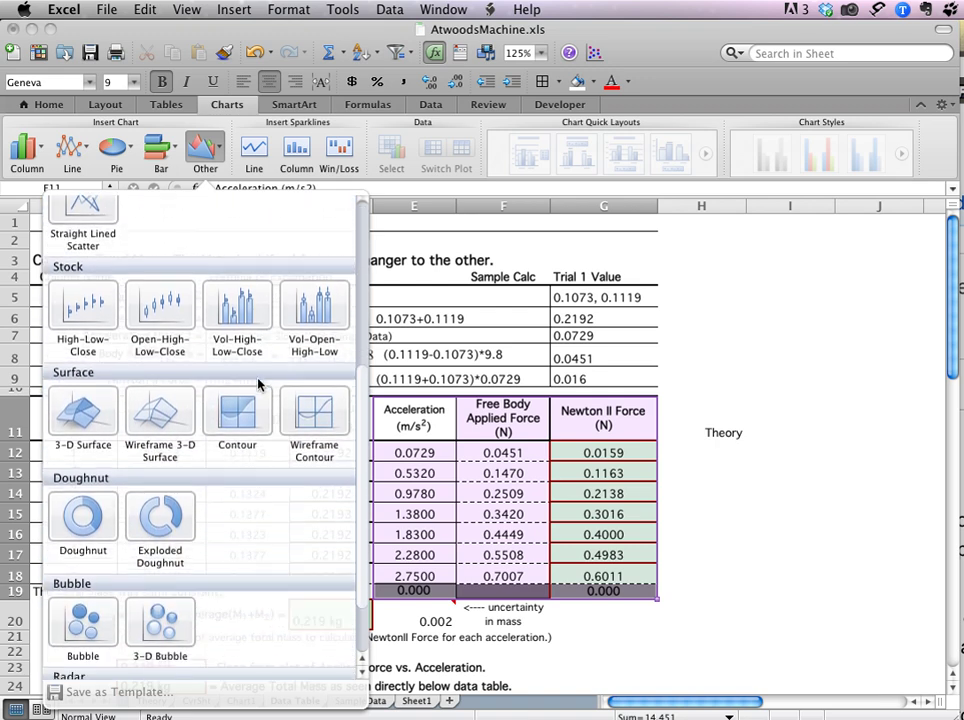
scroll(258, 385, up, 15)
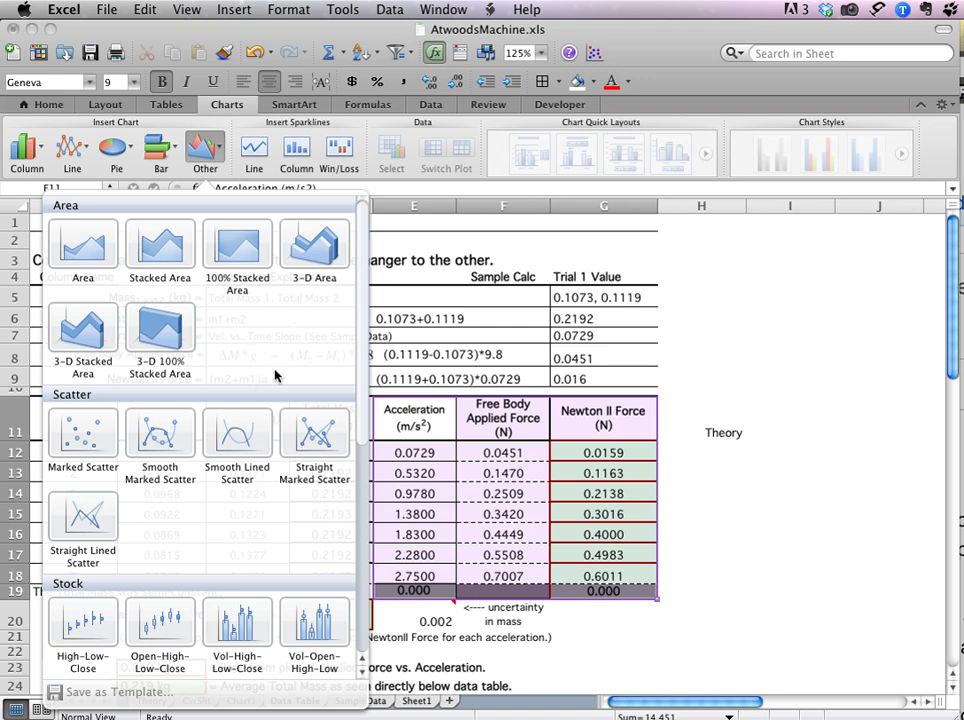
click(77, 433)
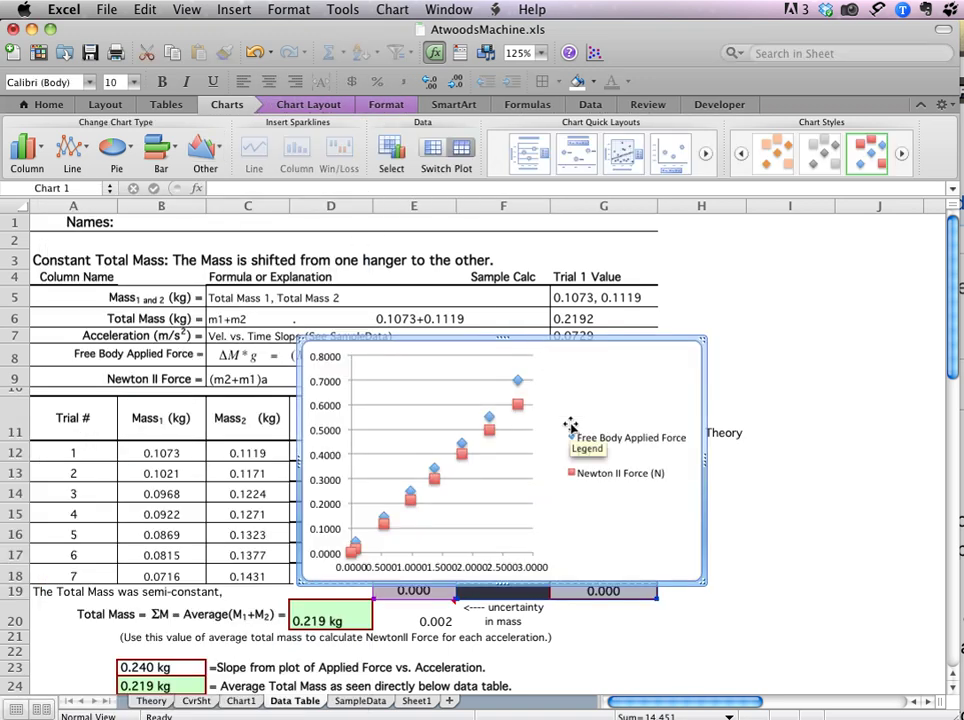
right_click(631, 389)
Move the force scatter chart onto a new sheet named Chart2.
click(688, 473)
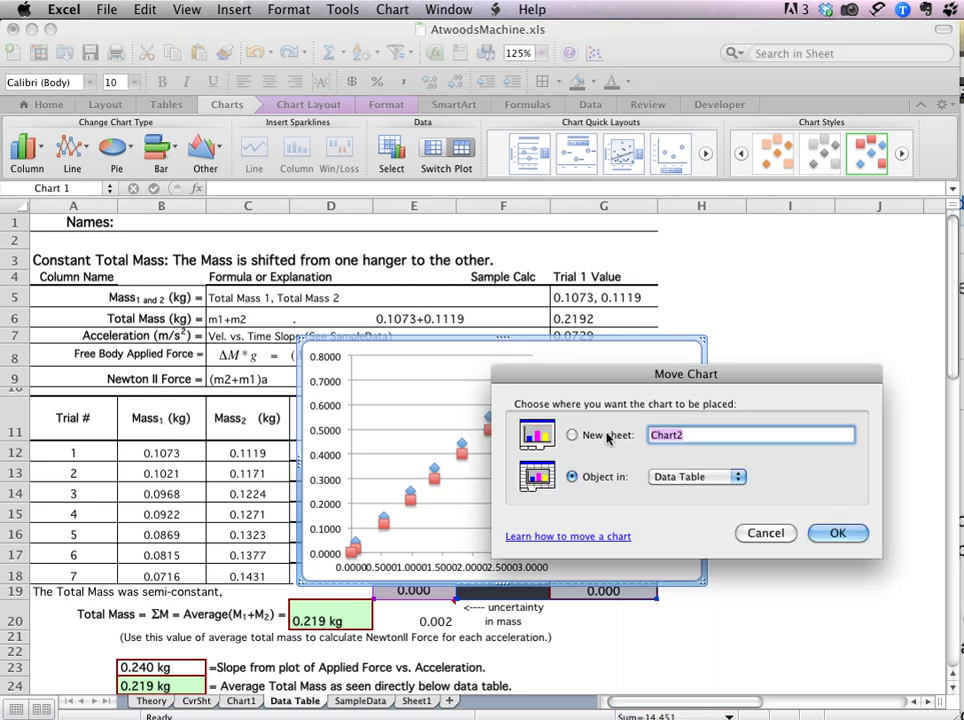
click(842, 536)
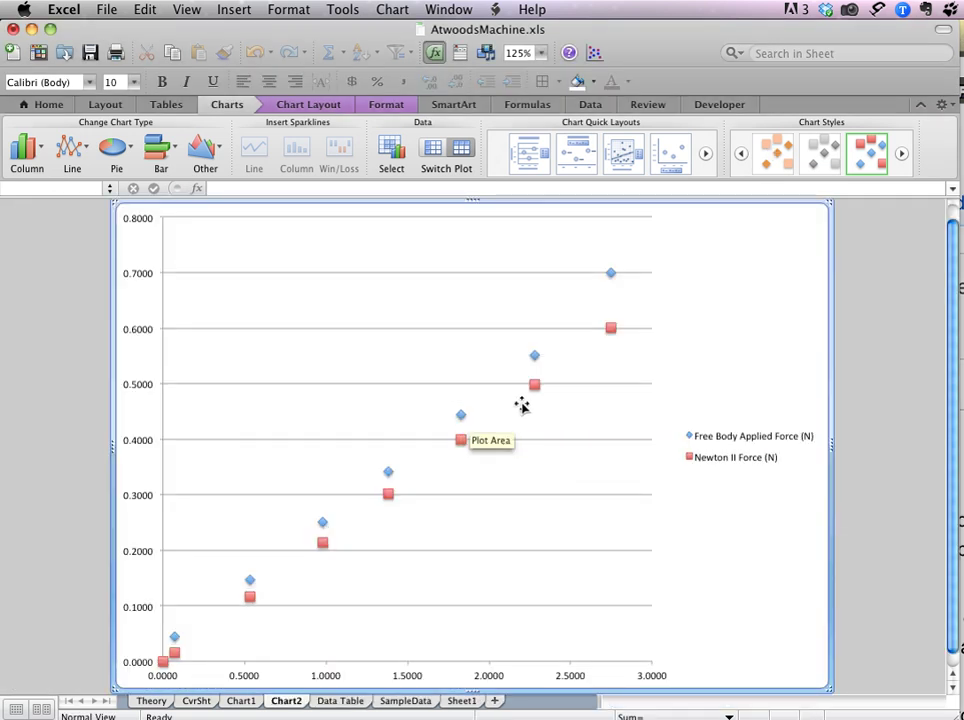
click(533, 387)
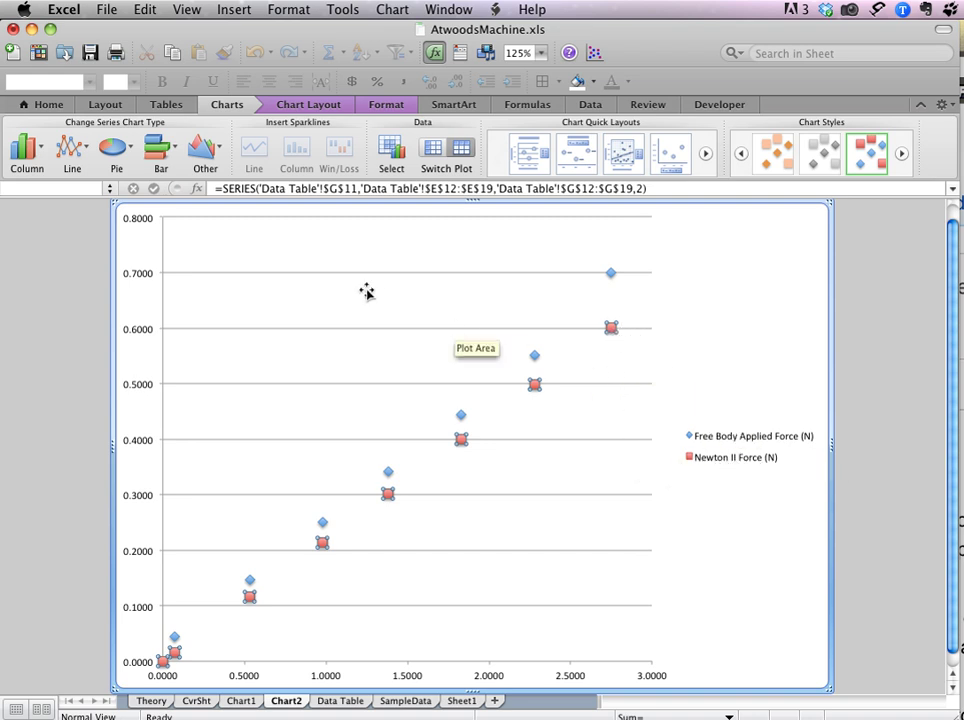
On the Data Table sheet, check the total mass formulas in D12, D14, D17 and D20.
click(331, 703)
click(333, 452)
click(331, 493)
click(331, 555)
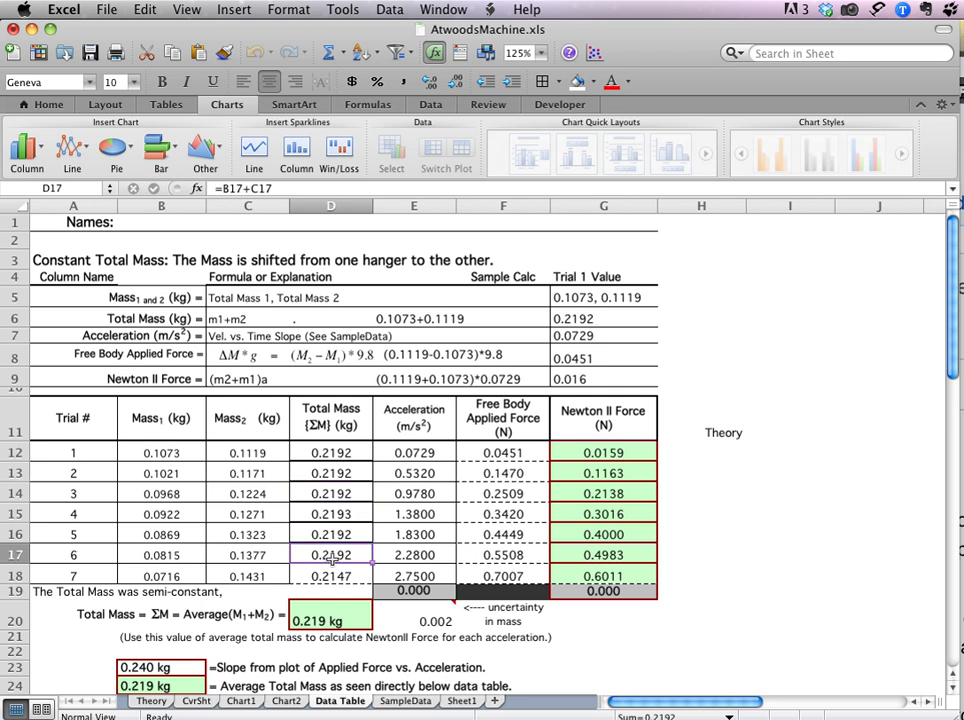
click(330, 612)
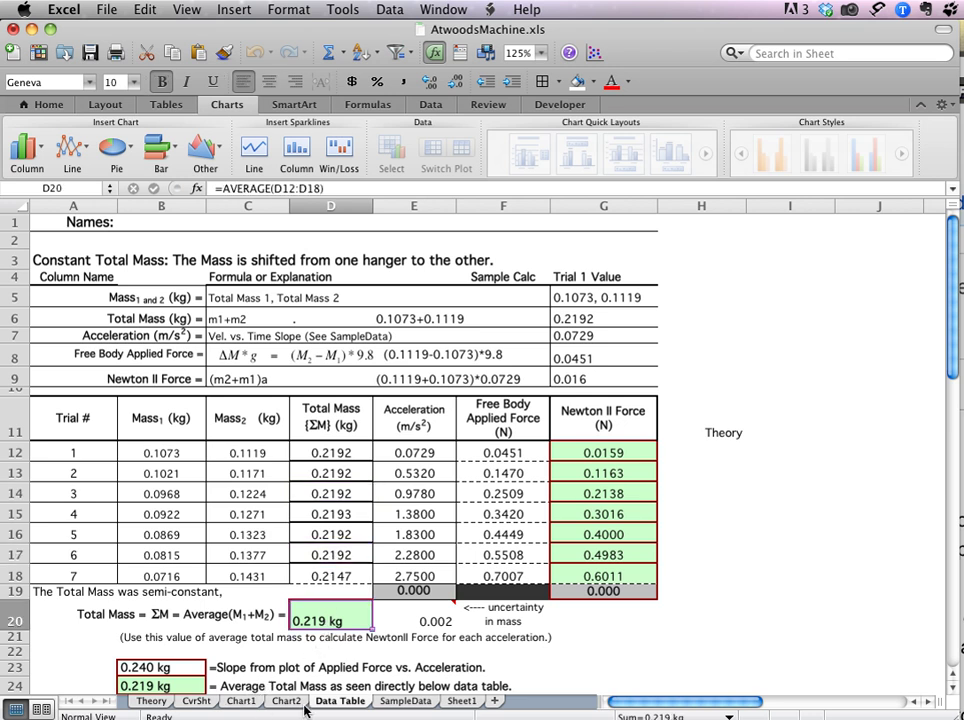
Back on Chart2, draw the Newton II Force series as a smooth lined scatter.
click(286, 701)
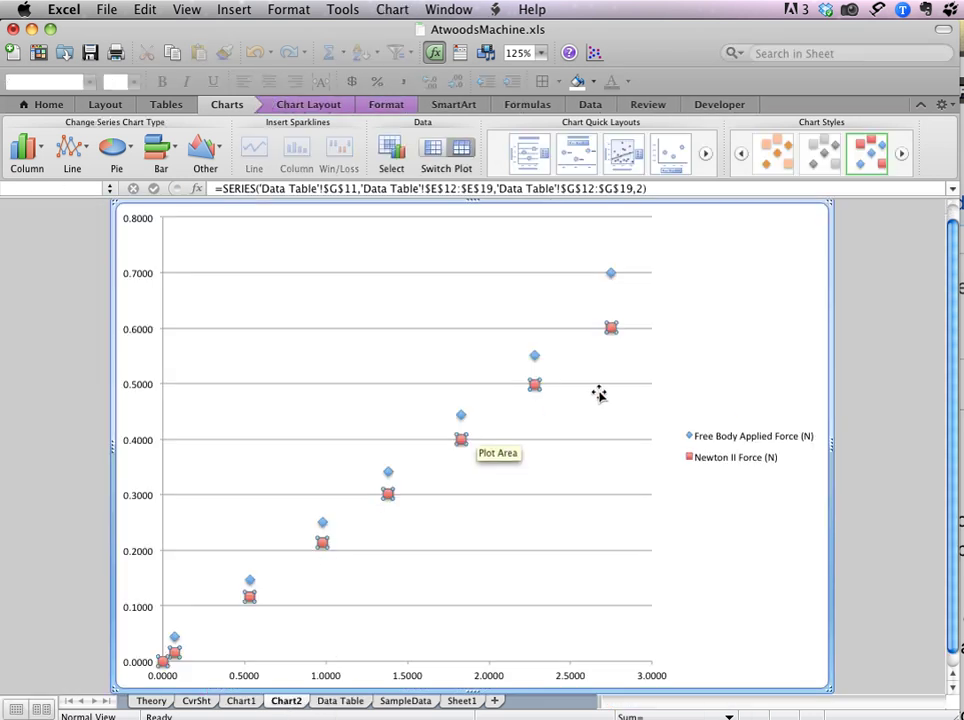
mouse_move(607, 335)
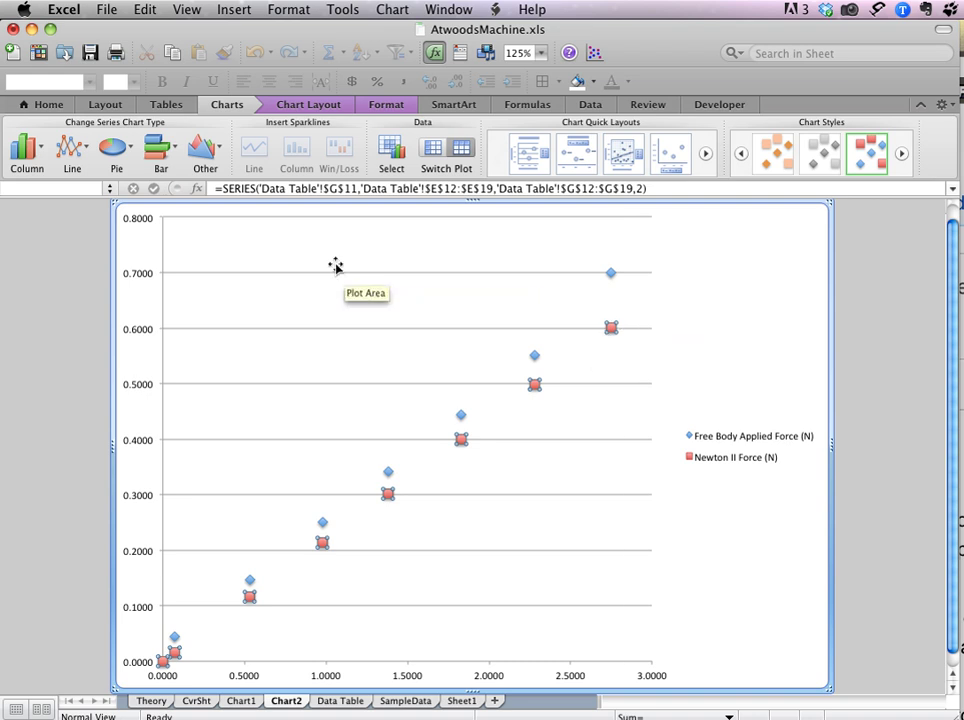
click(221, 148)
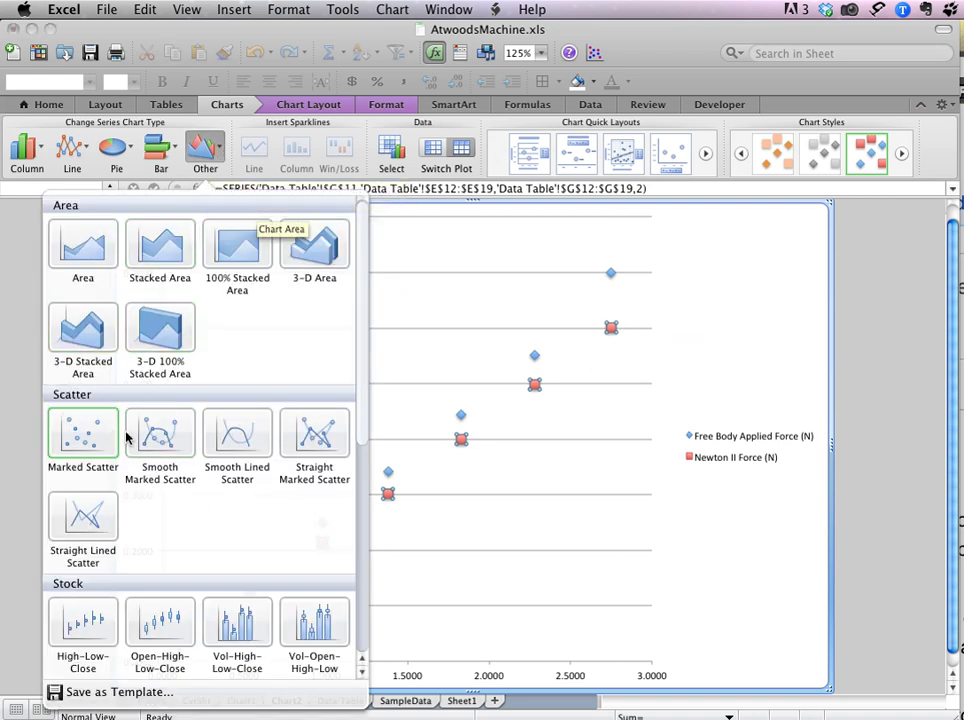
click(222, 439)
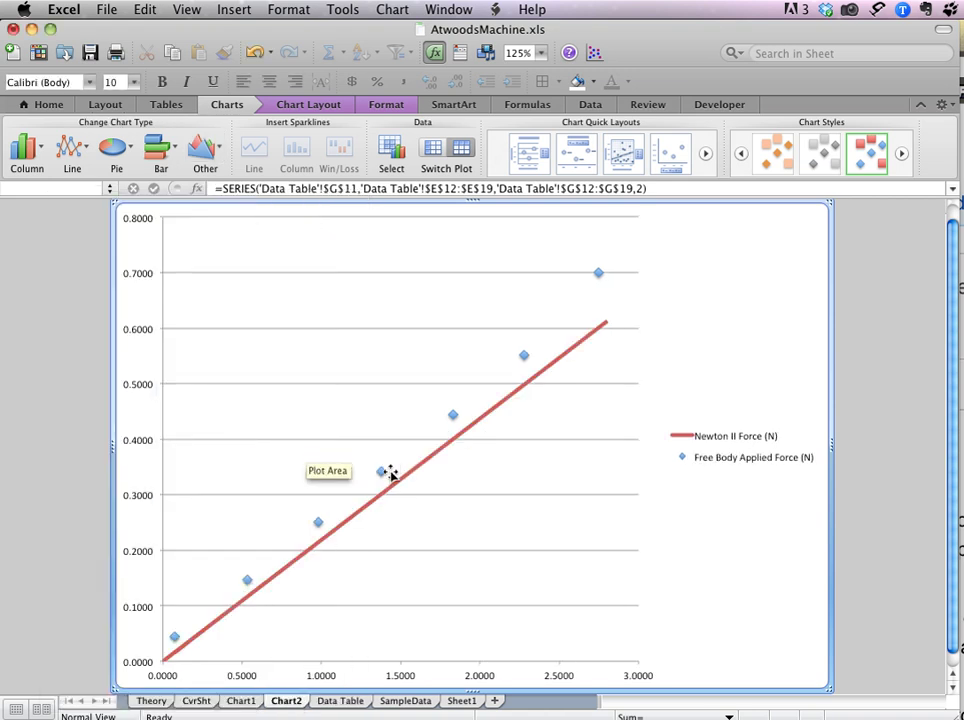
Fit a linear trendline to the Free Body points (y = 0.2399x + 0.0178, R² = 0.99677), then view Data Table.
right_click(452, 417)
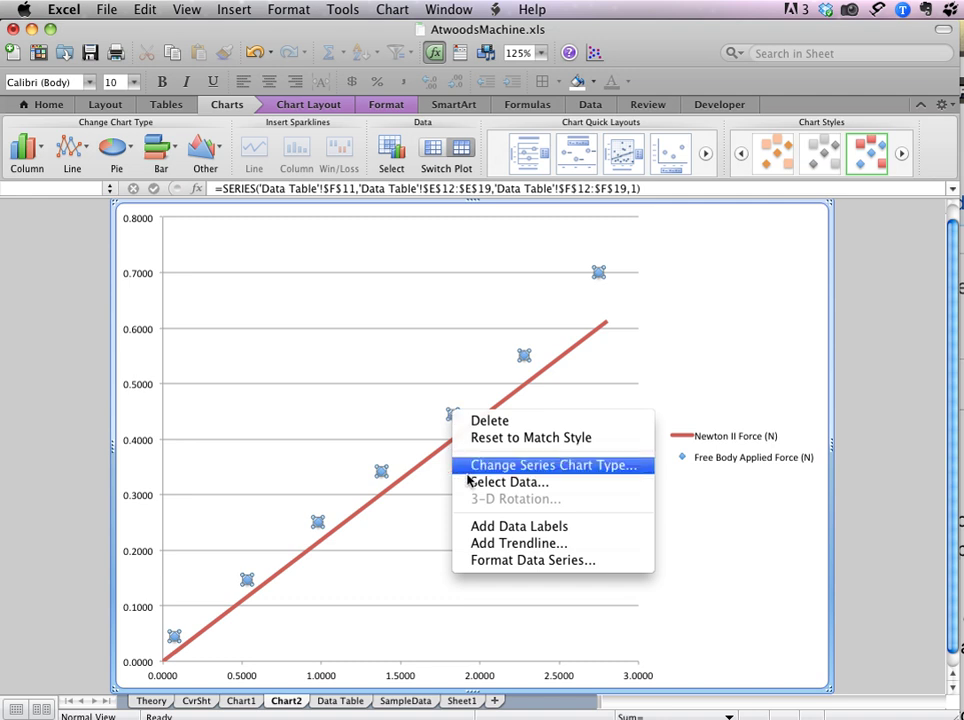
click(480, 545)
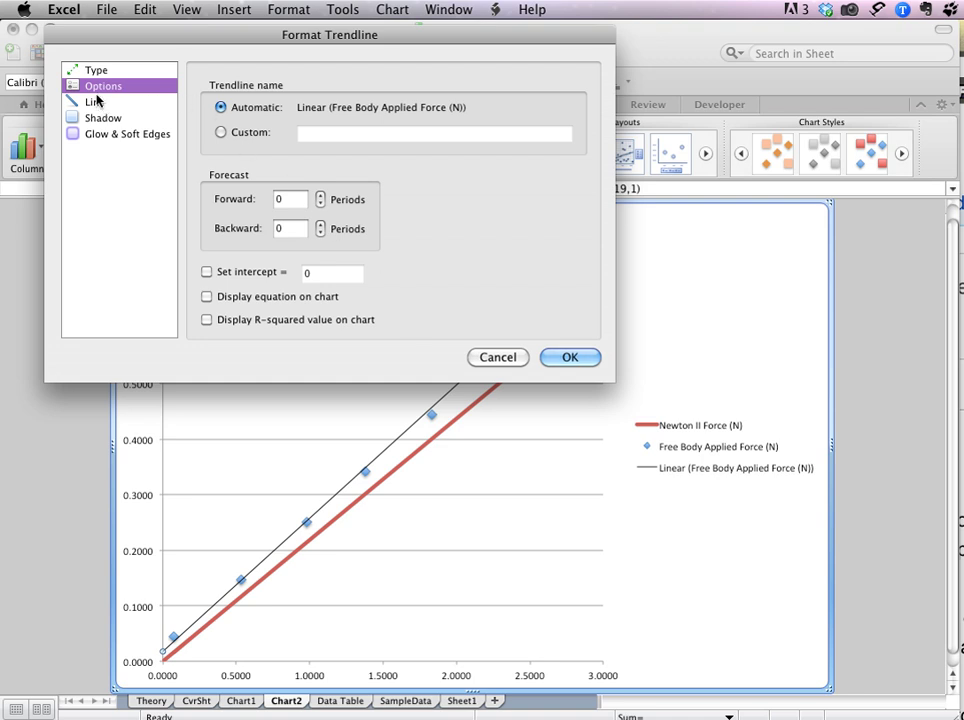
click(207, 297)
click(207, 320)
click(572, 358)
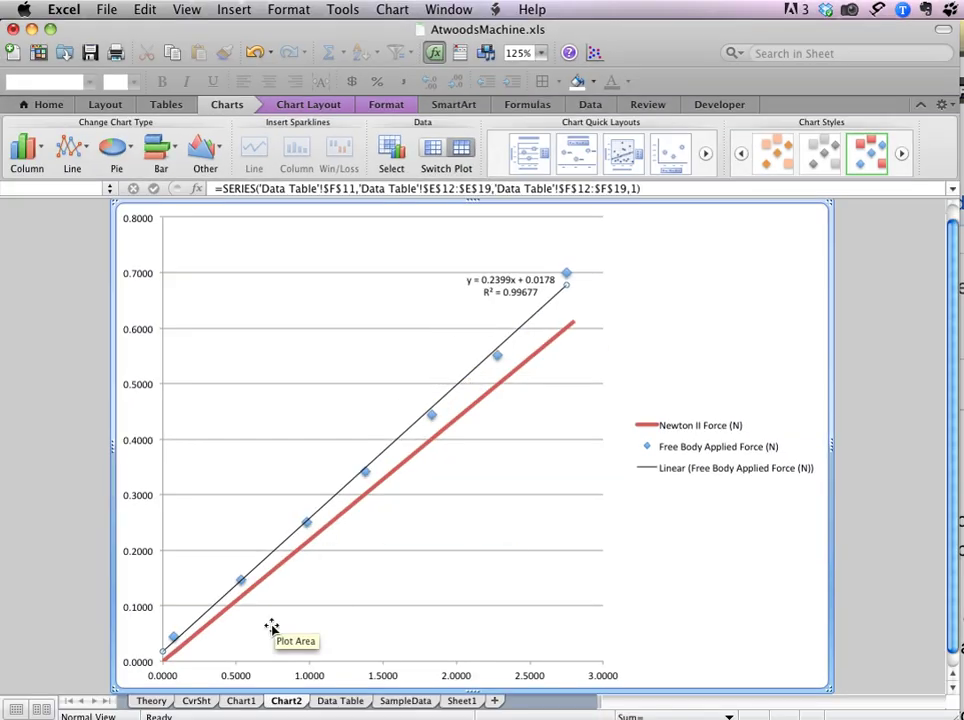
click(341, 701)
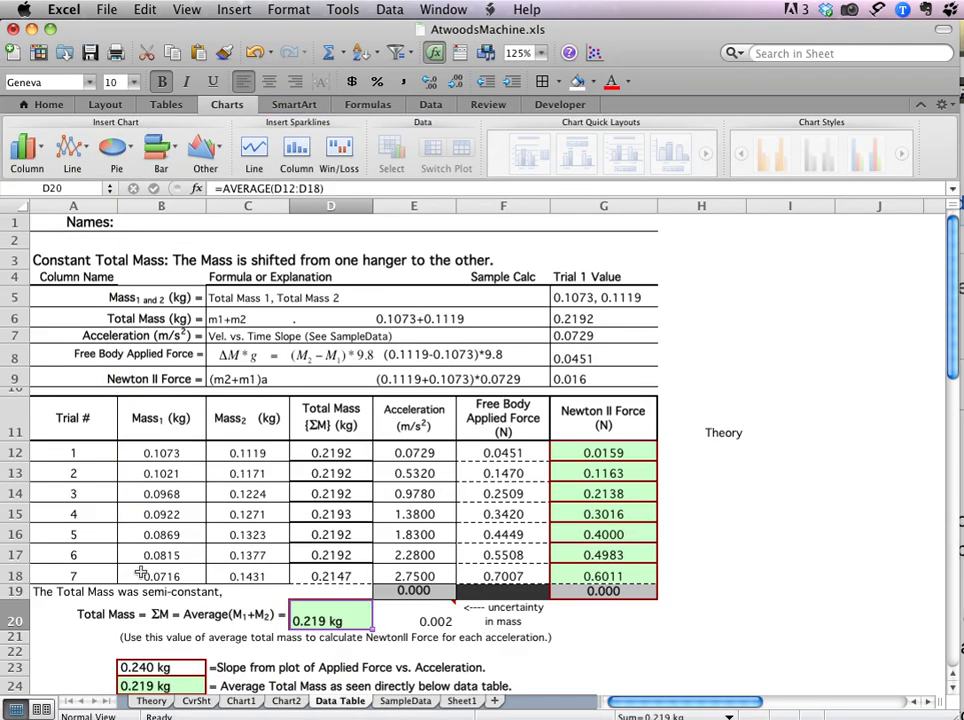
scroll(140, 600, down, 5)
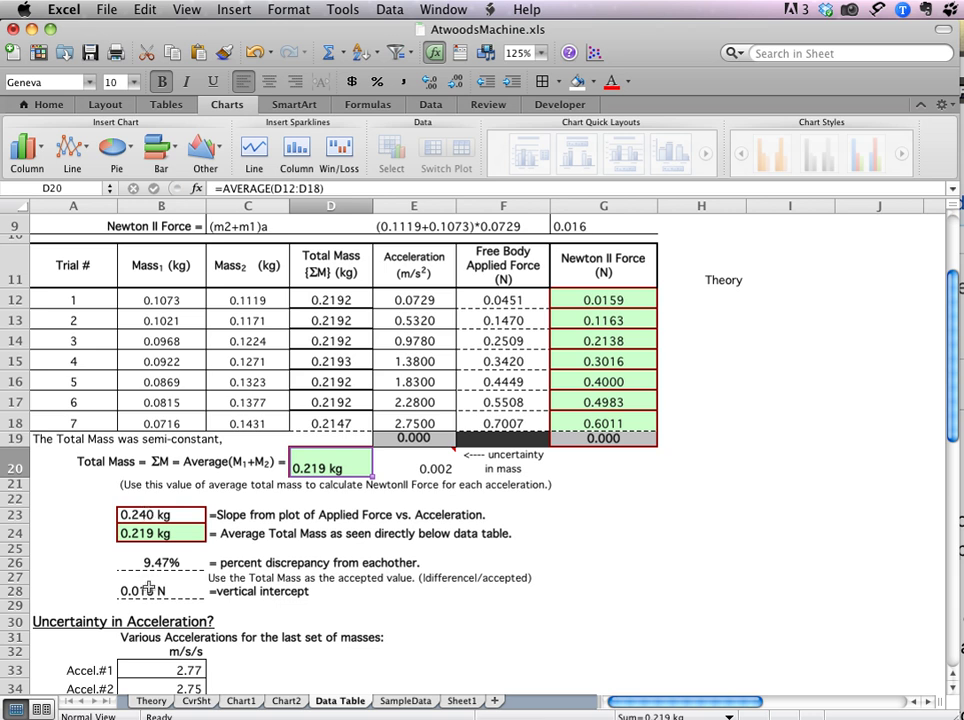
On Chart2, add a horizontal axis title below the axis labelled 'Acelleration [m/s/s]'.
click(286, 701)
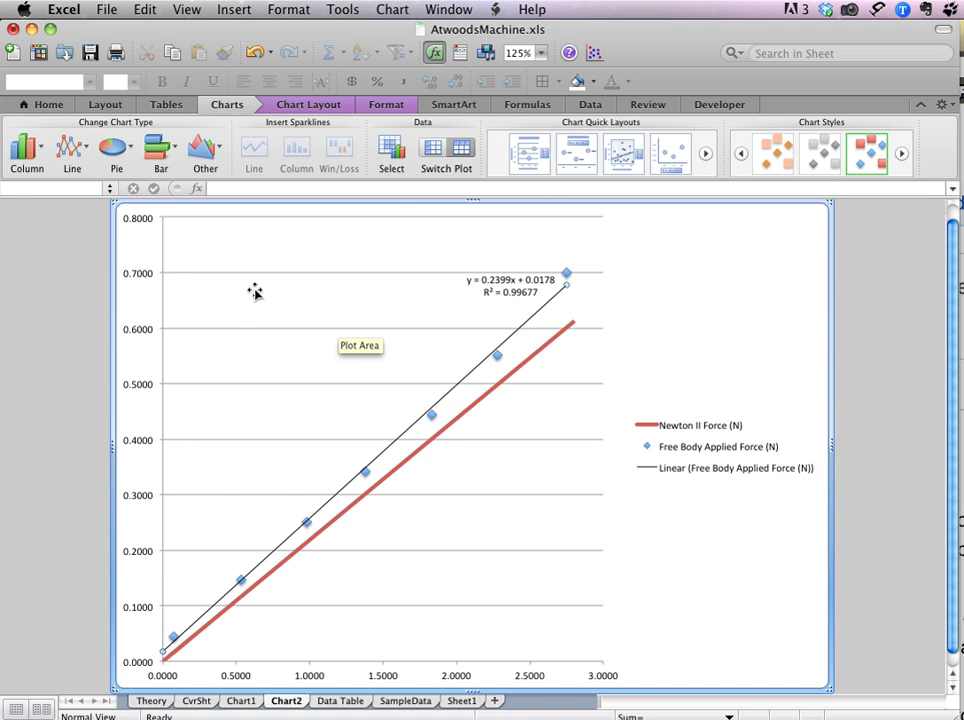
click(312, 105)
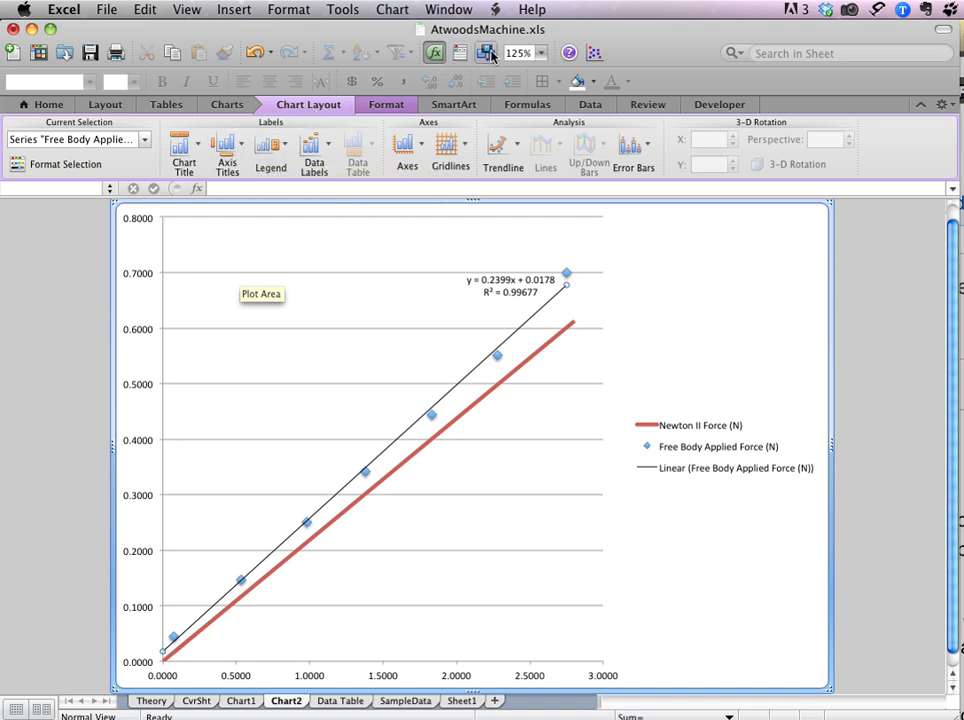
click(240, 148)
mouse_move(330, 189)
click(453, 229)
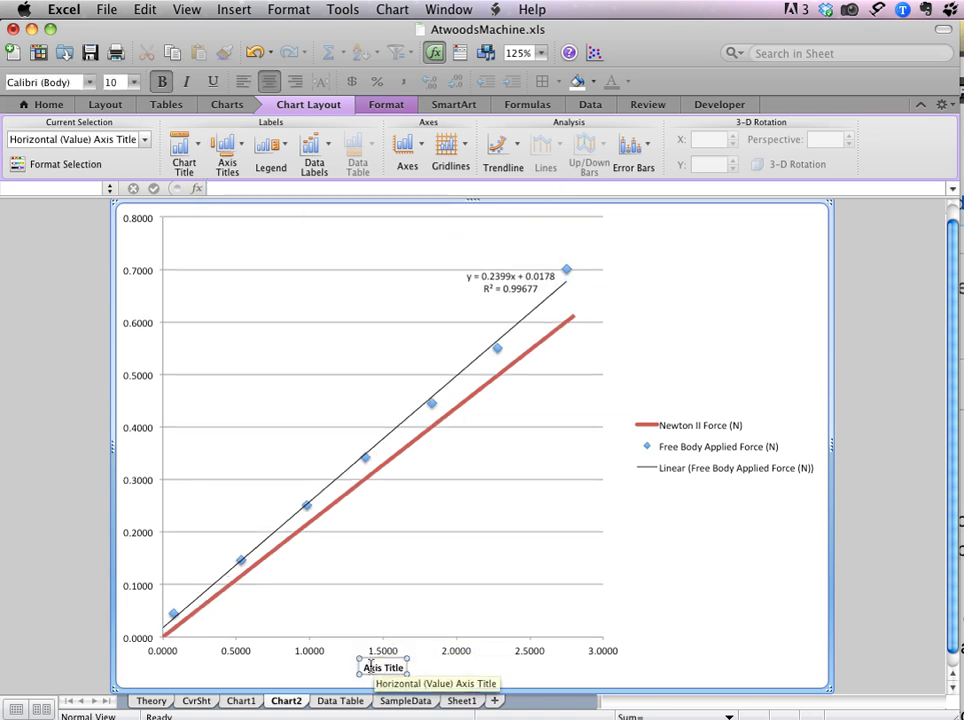
text(A)
text(d)
text(c)
text(llera)
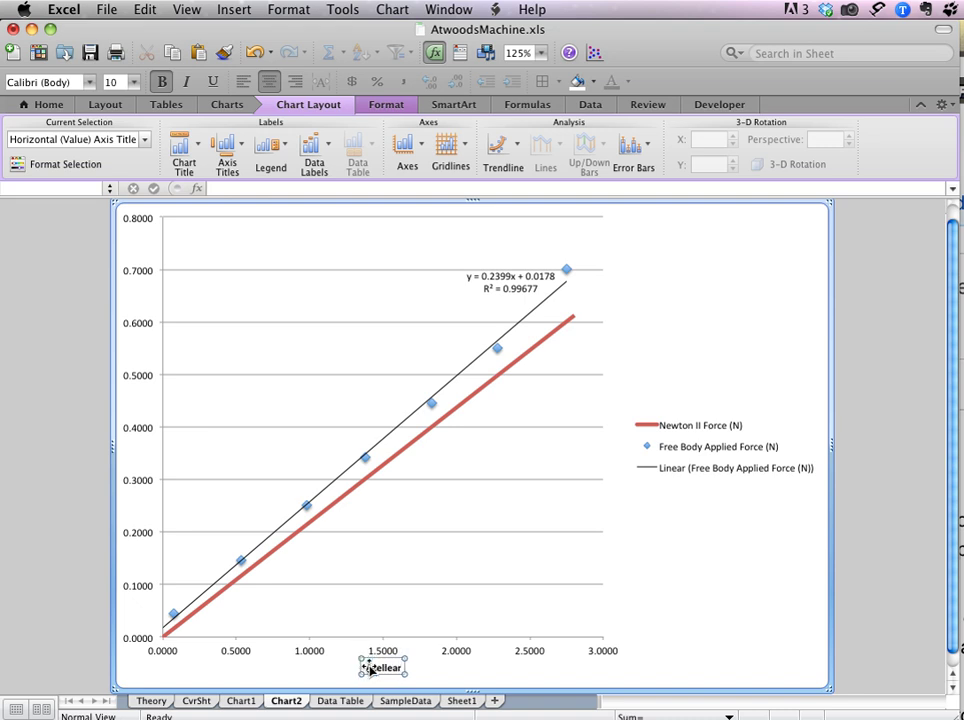
text(tion)
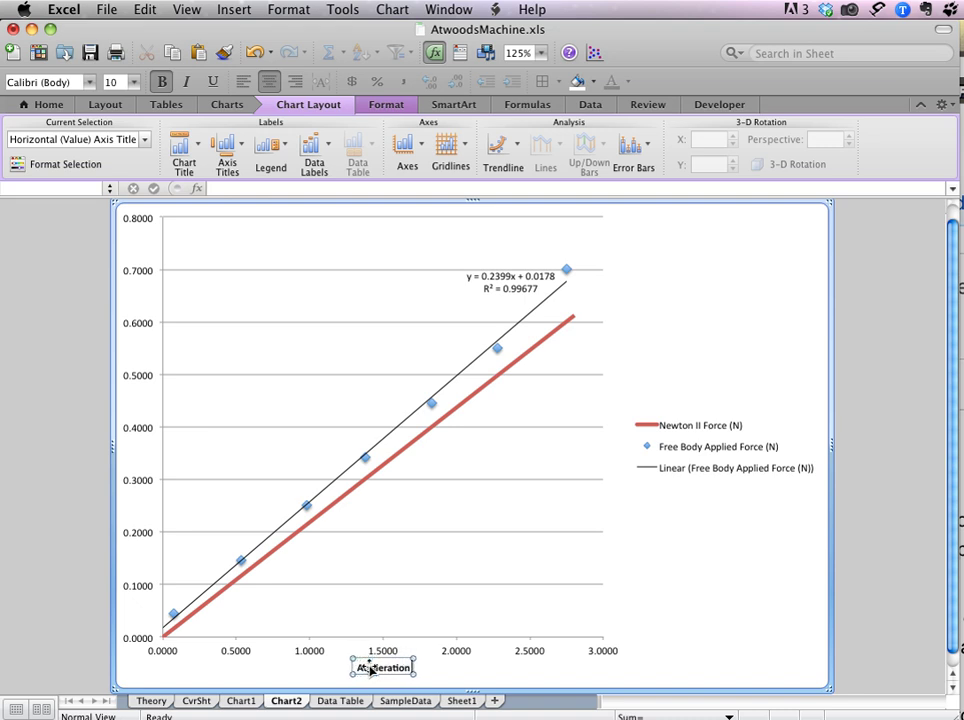
text( ()
text(m/s/s])
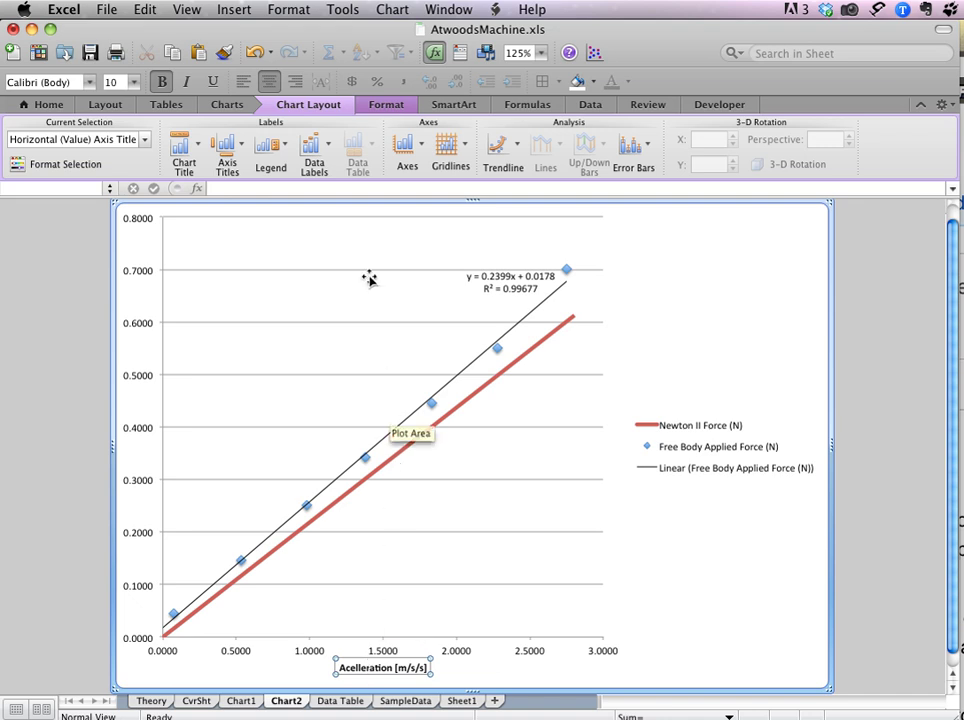
Add a rotated vertical axis title to Chart2 and replace its text with 'Force [N]'.
click(243, 155)
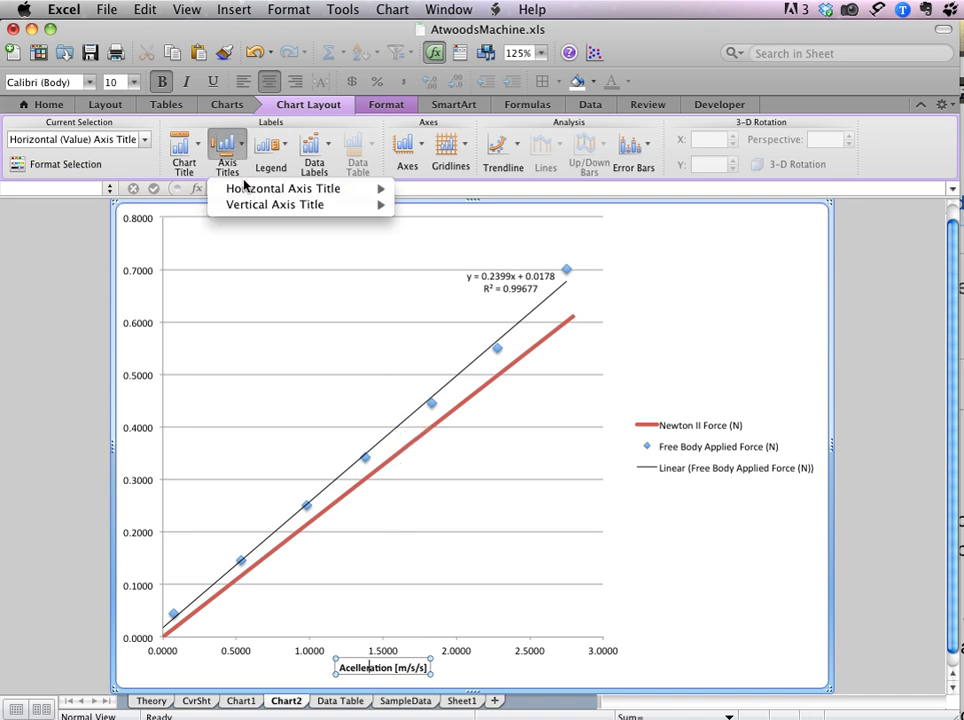
mouse_move(290, 205)
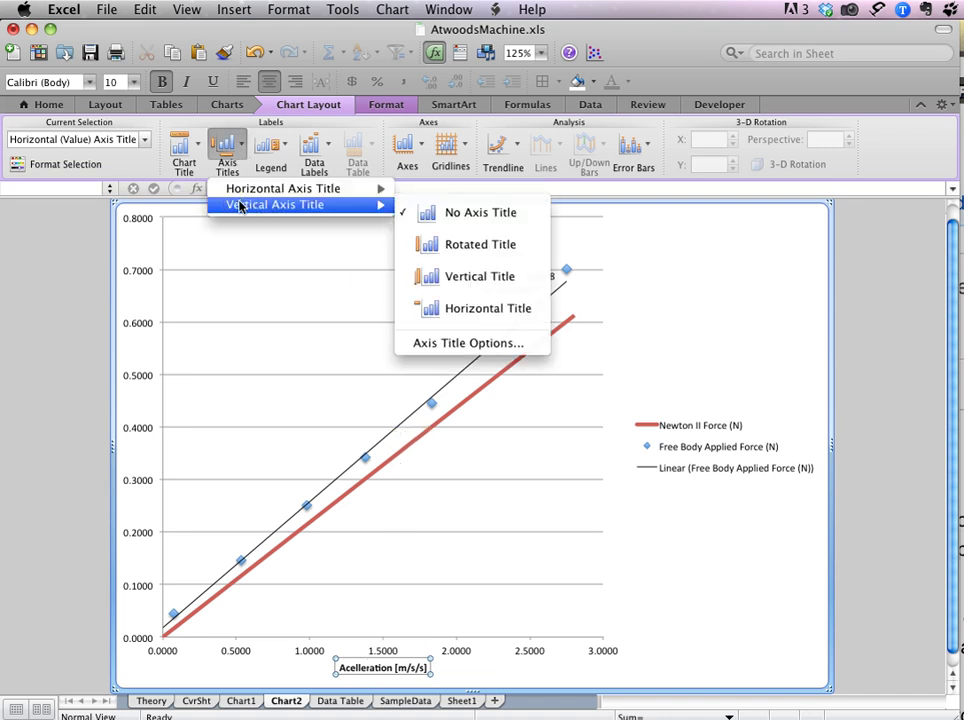
click(457, 254)
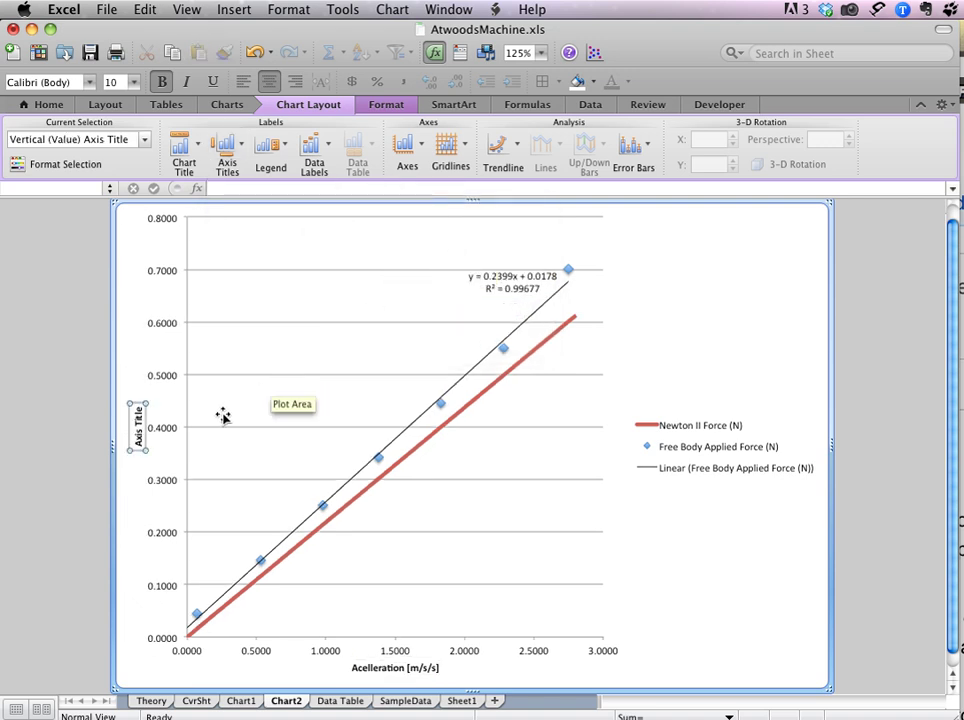
double_click(138, 428)
text(Force [N])
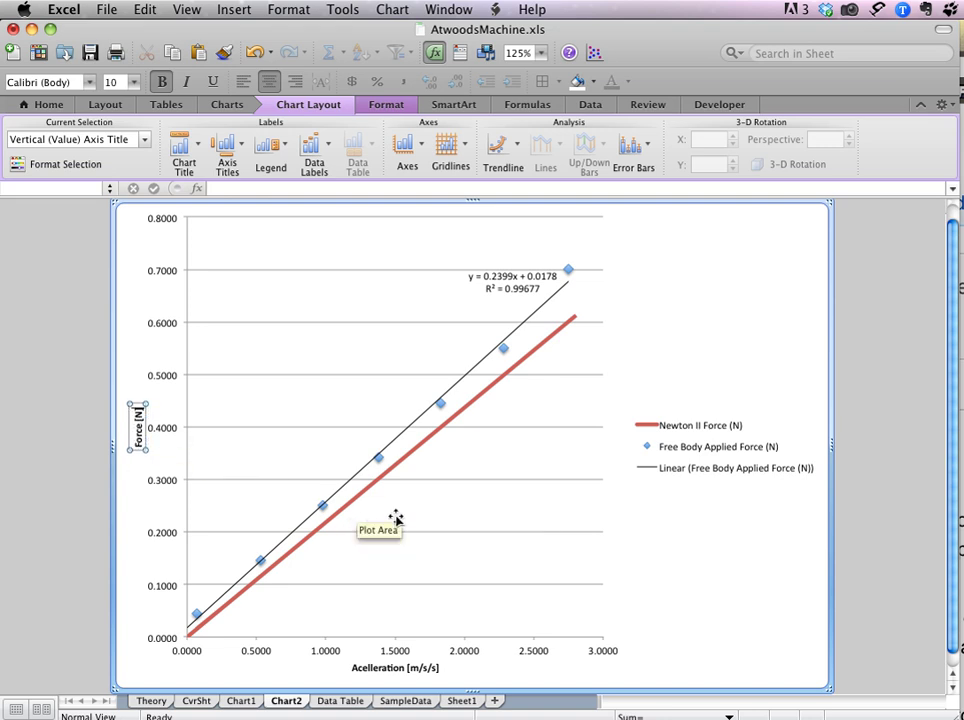
Drag the plot area's right edge outward so it extends beneath the legend.
click(550, 560)
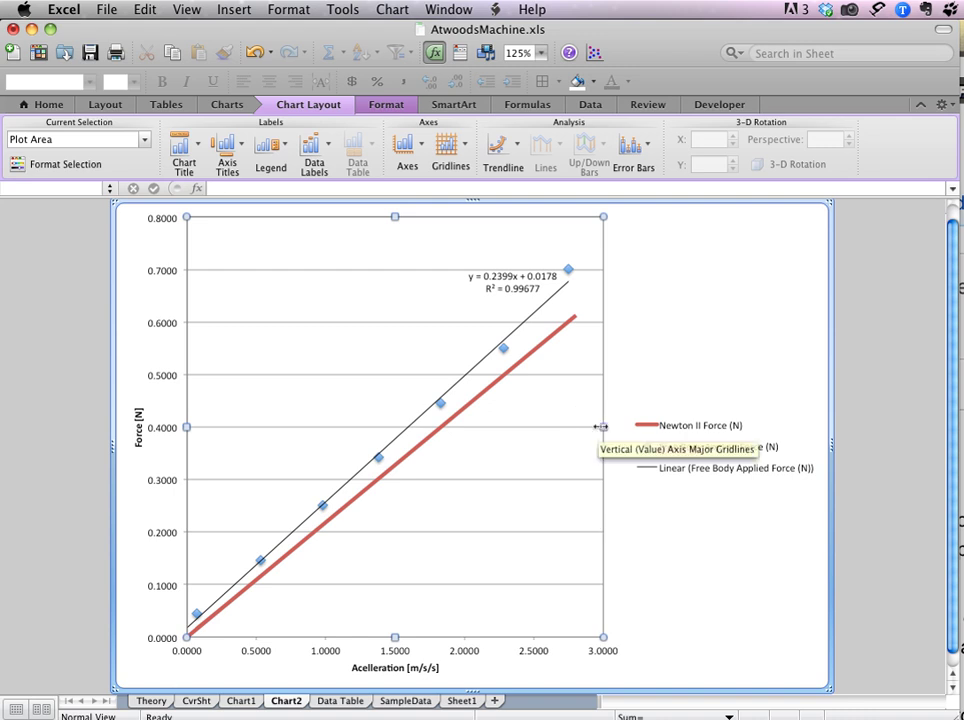
drag(603, 427, 788, 465)
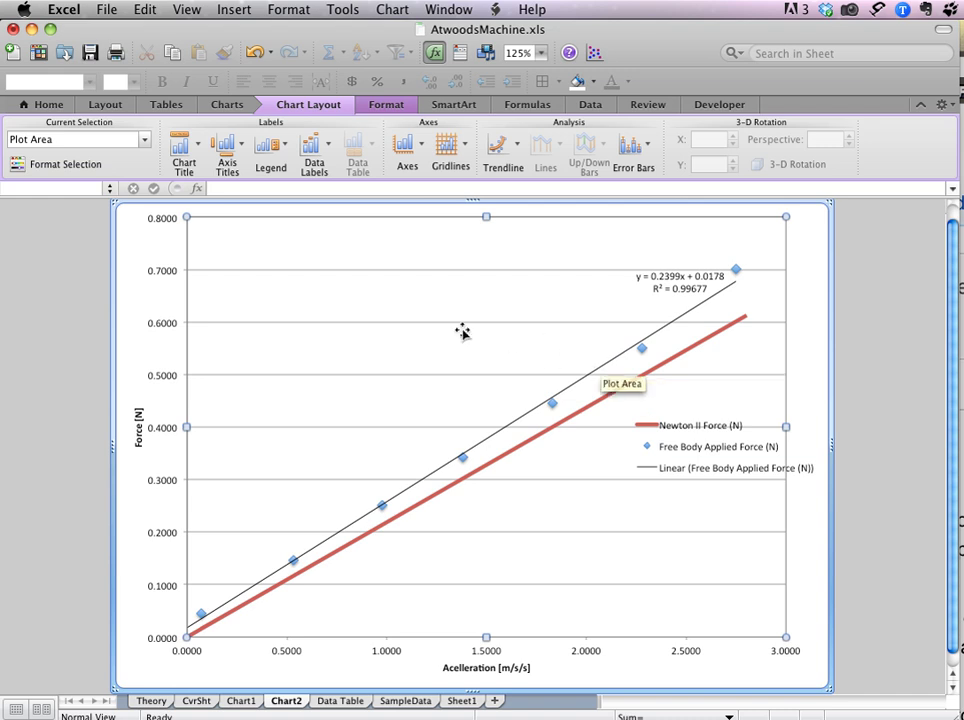
Open the Media Browser's Shapes gallery and pick the rectangle shape.
click(67, 236)
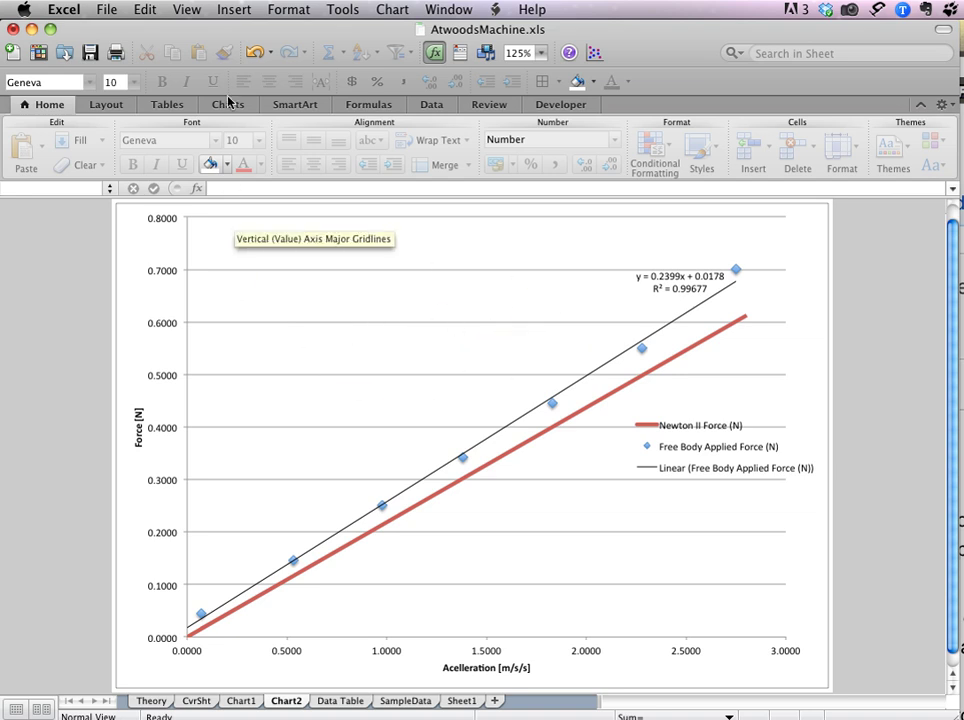
click(251, 6)
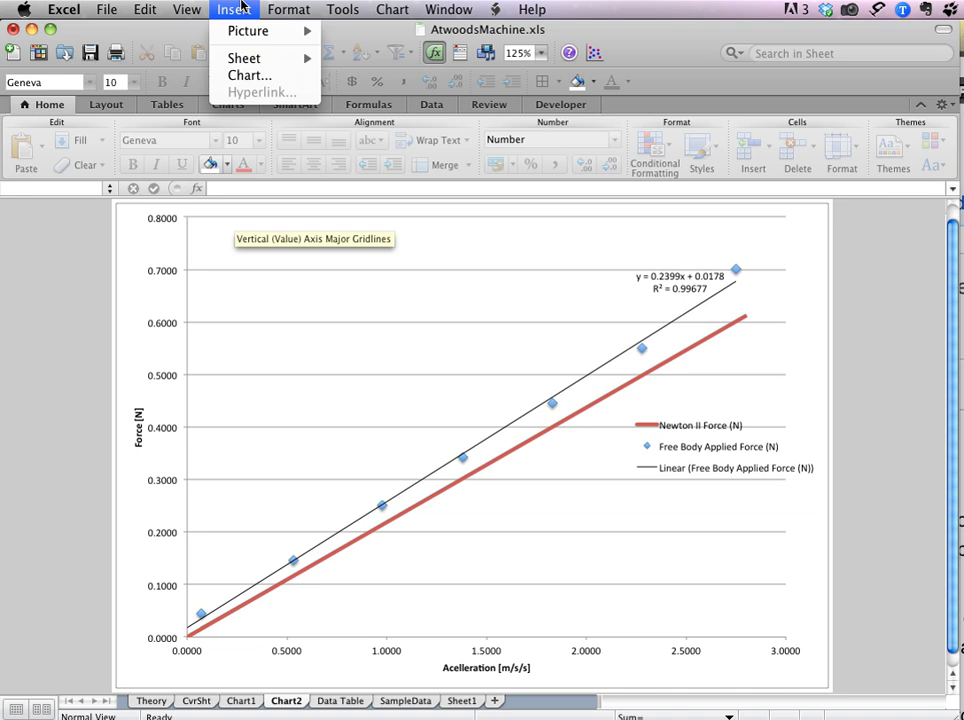
click(240, 7)
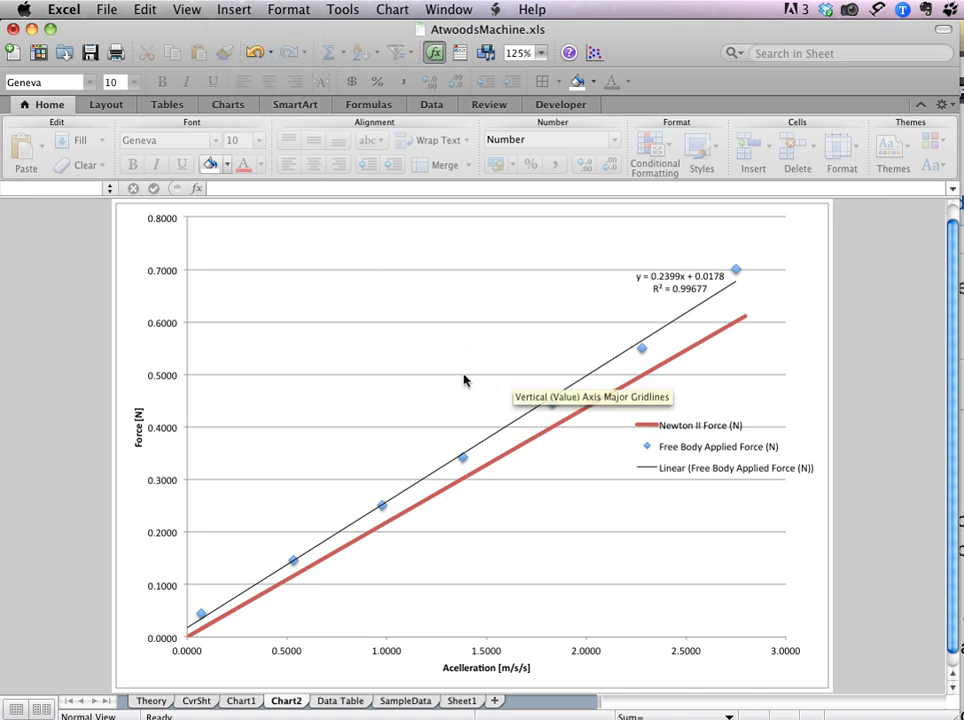
click(486, 52)
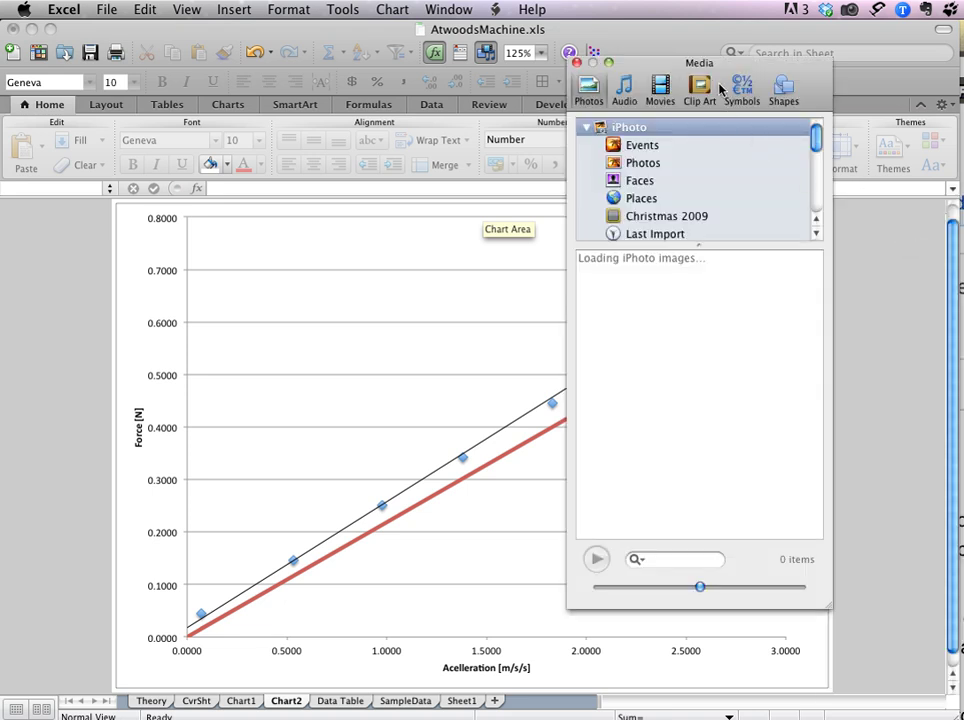
click(783, 88)
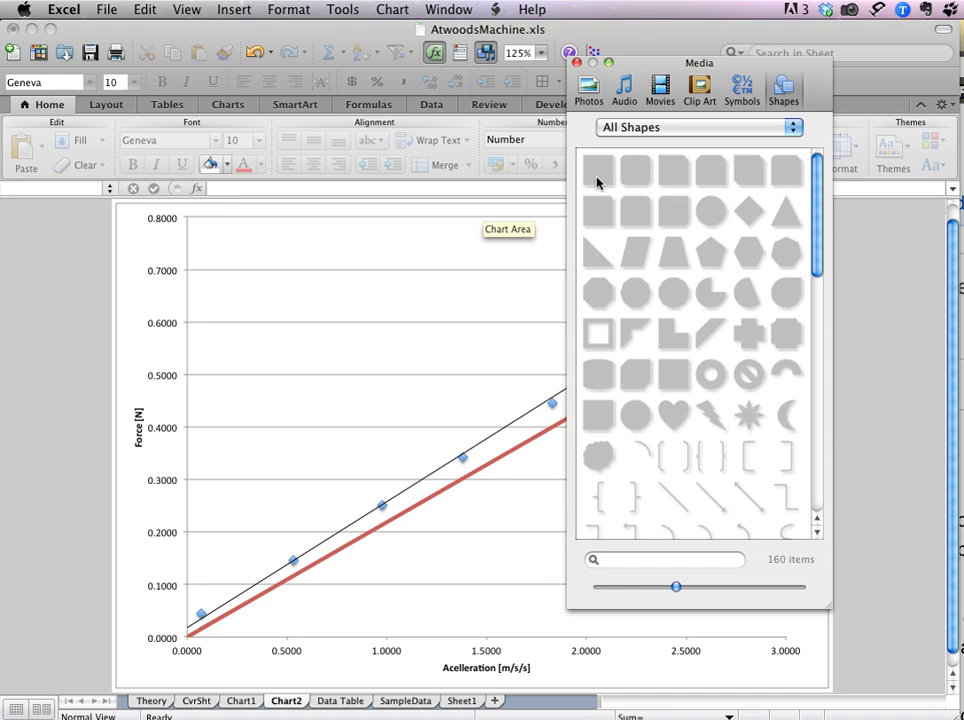
drag(597, 181, 402, 389)
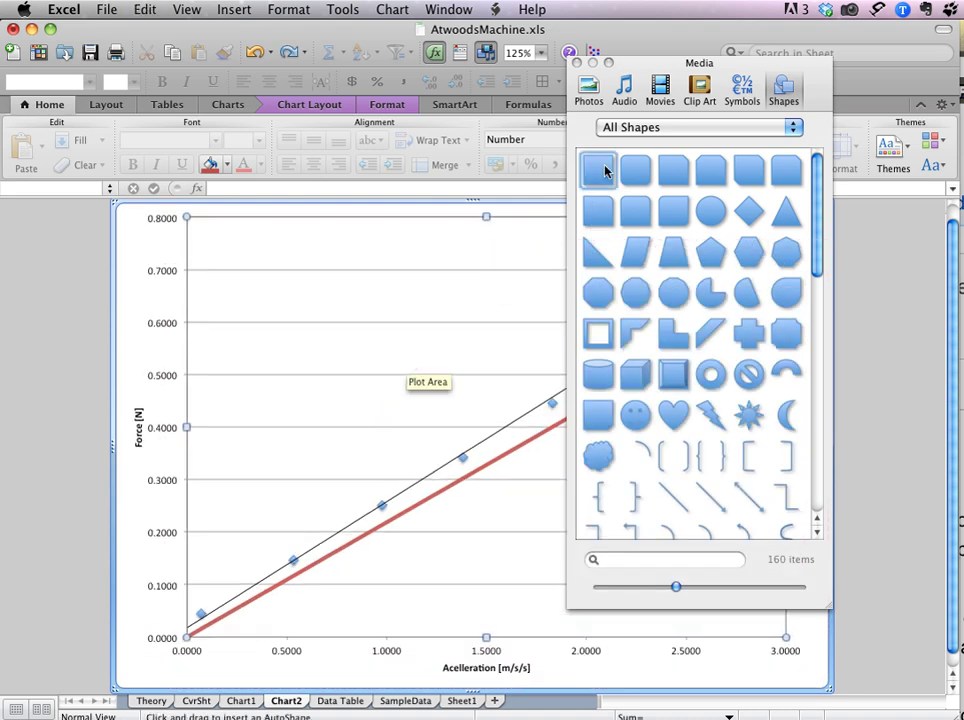
click(605, 172)
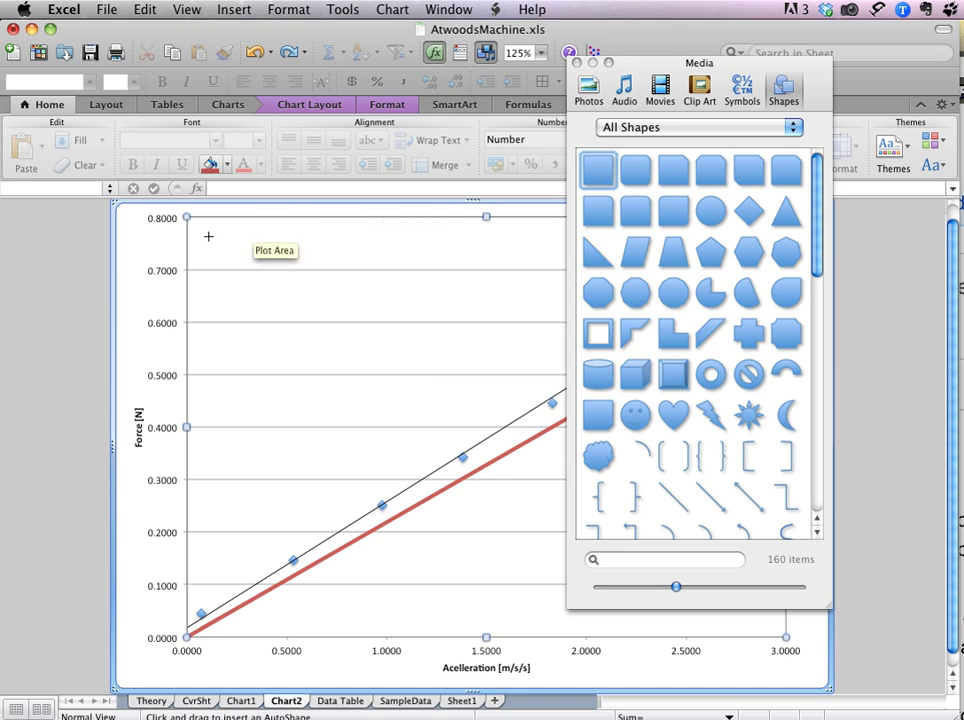
Draw a rectangle in Chart2's upper left, label it 'Free Body Applied Force =', and close the Media Browser.
drag(197, 236, 455, 378)
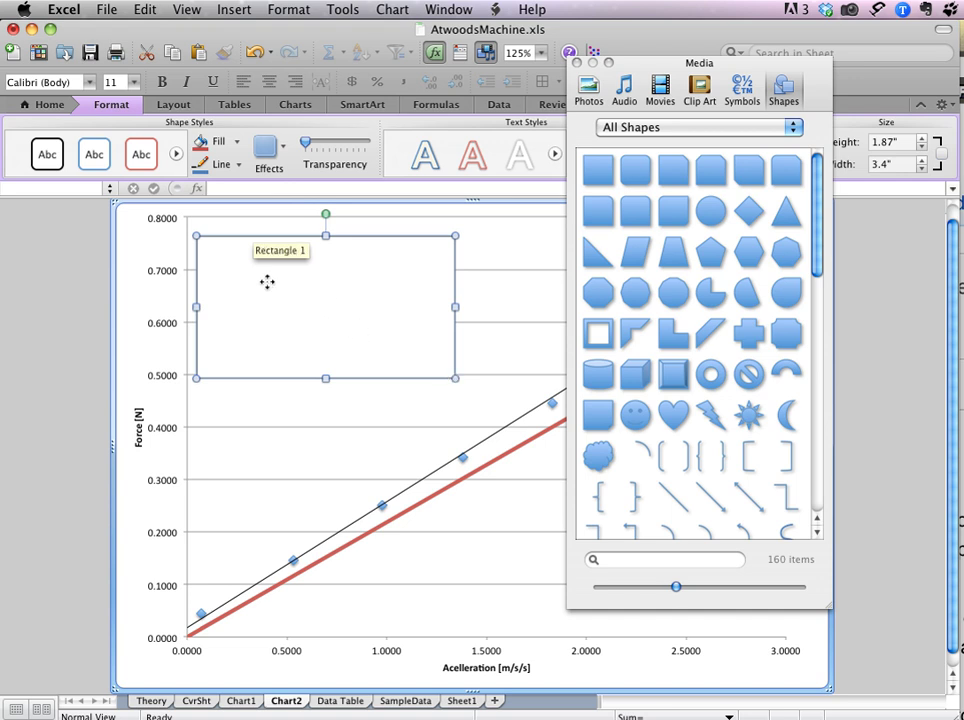
text(asdfasdfasd)
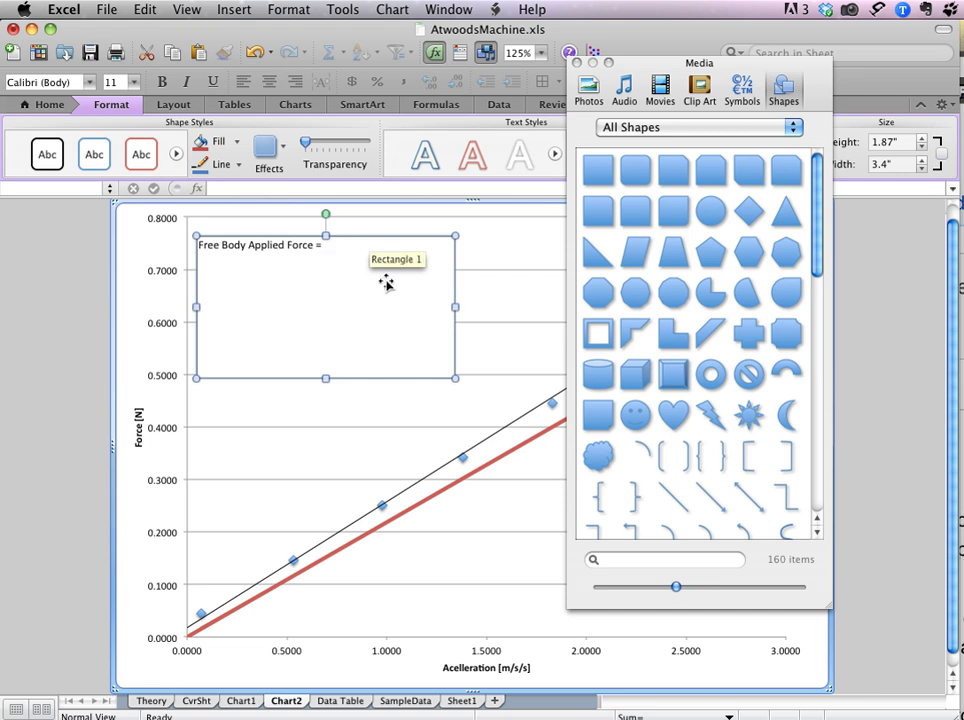
click(575, 63)
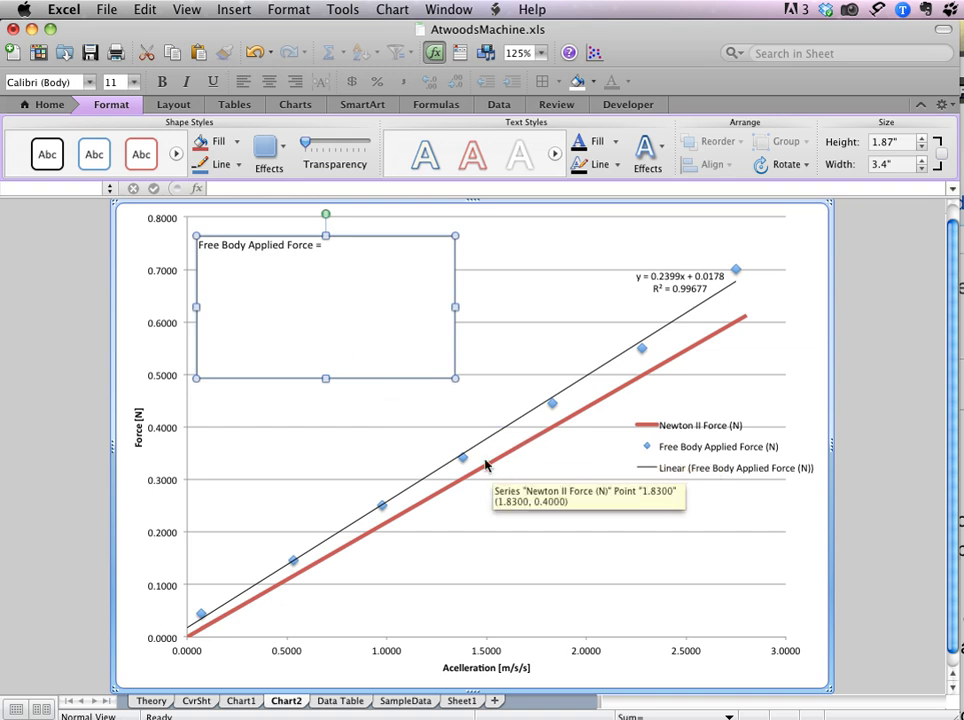
Flip through the Data Table and Chart2 sheets, ending on the SampleData sheet.
click(340, 700)
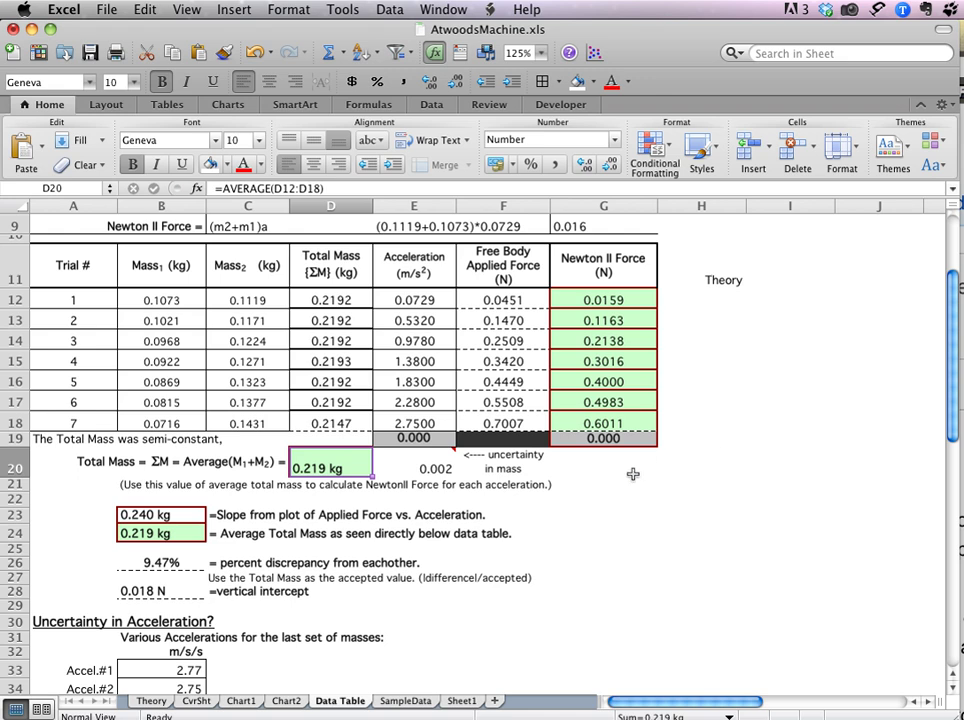
click(287, 702)
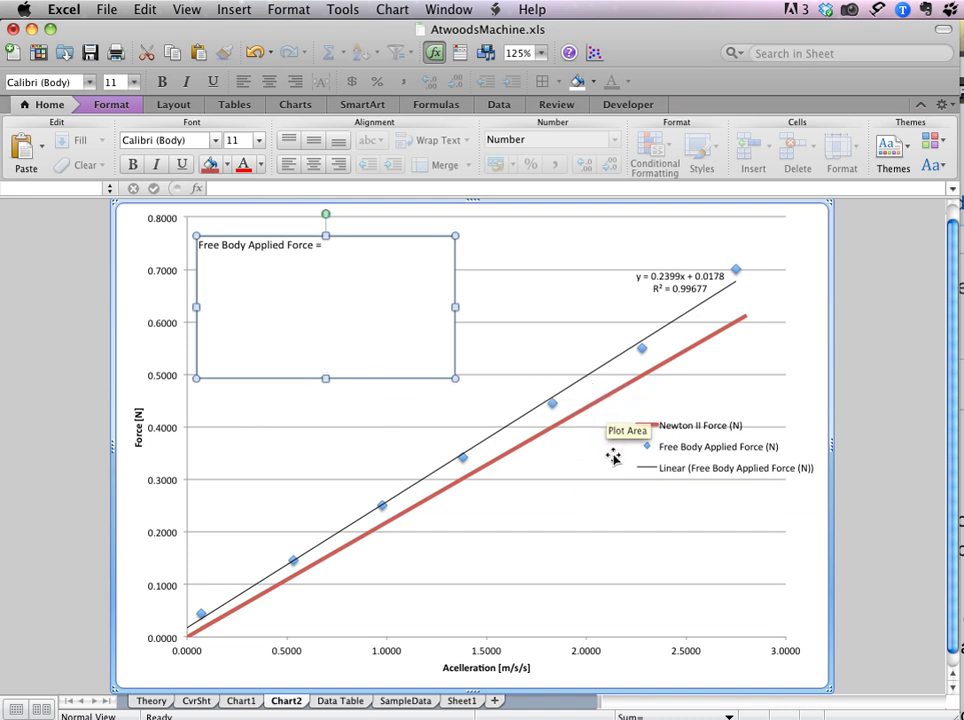
click(403, 700)
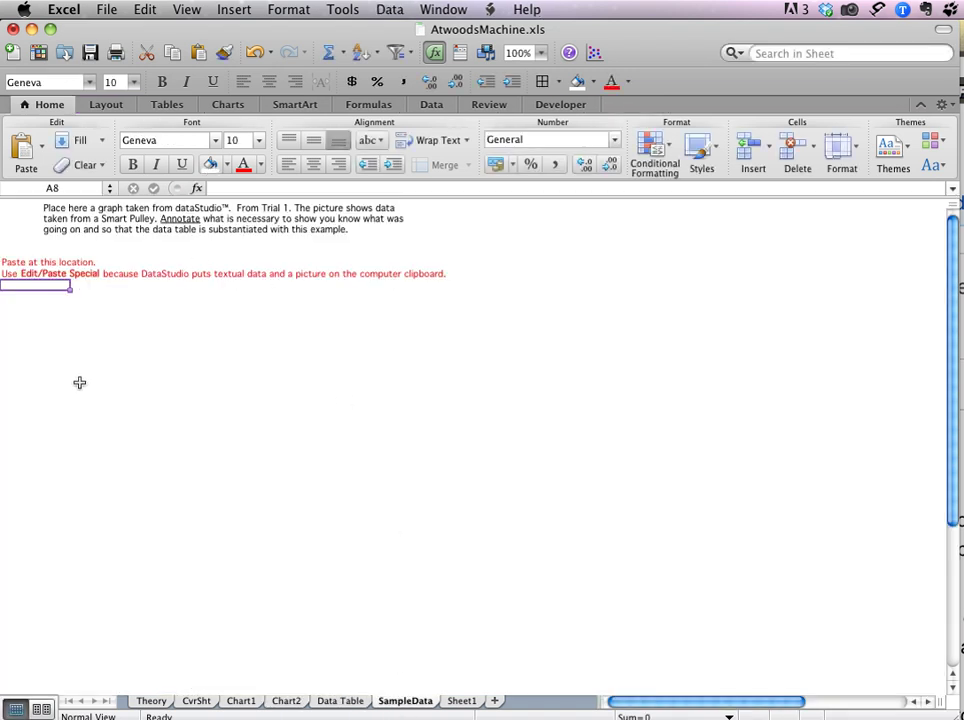
In DataStudio, plot only the 111.3g 115.8g velocity run.
key(super+Tab)
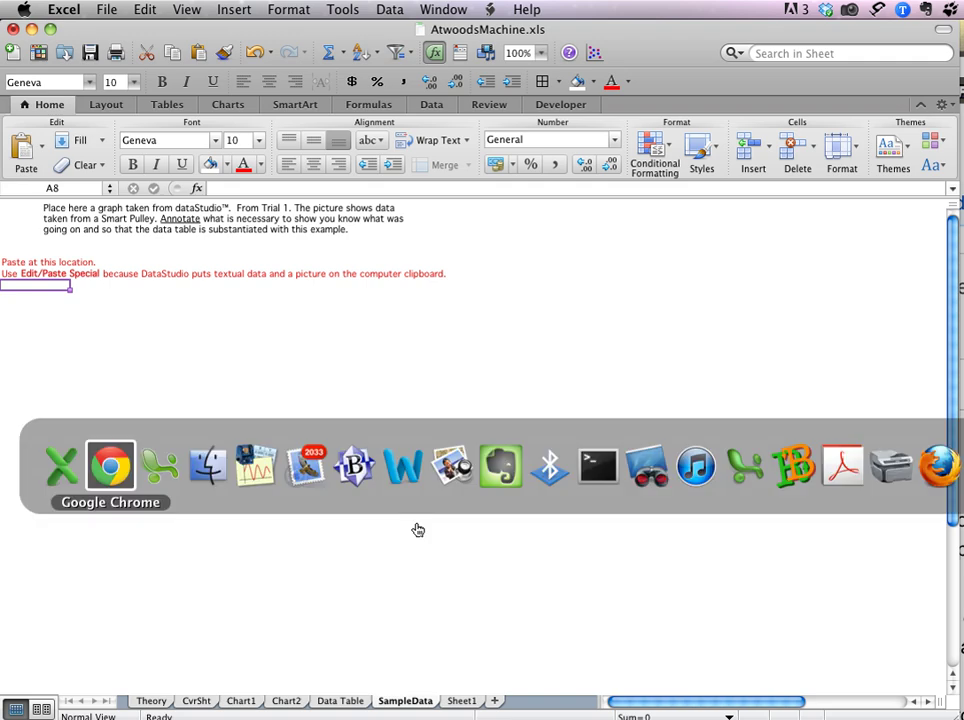
key(super+Tab)
key(super+Tab)
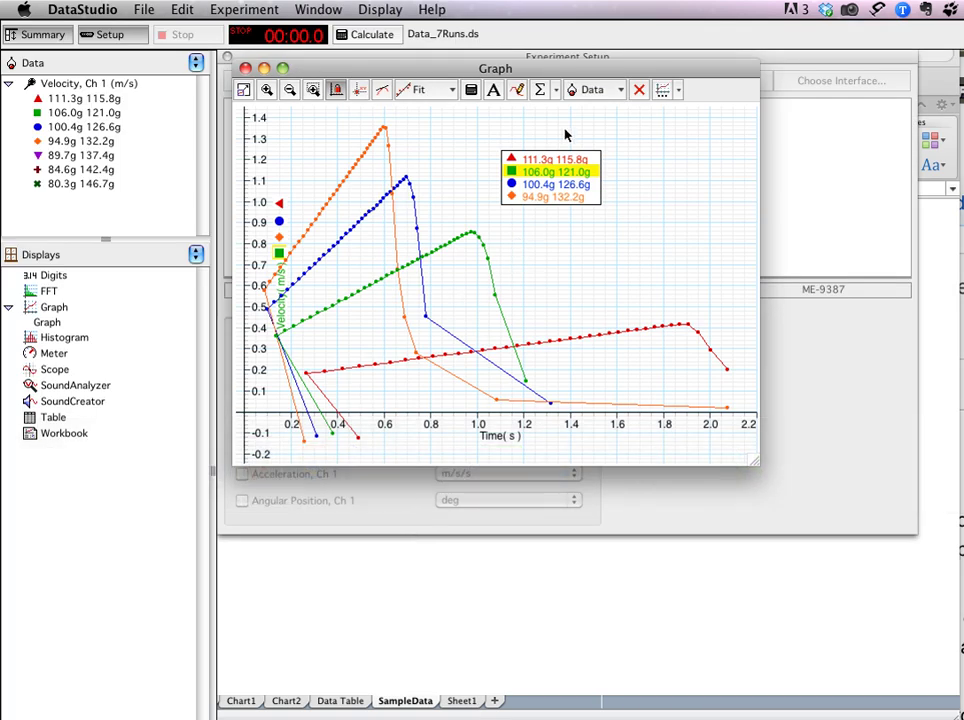
click(594, 92)
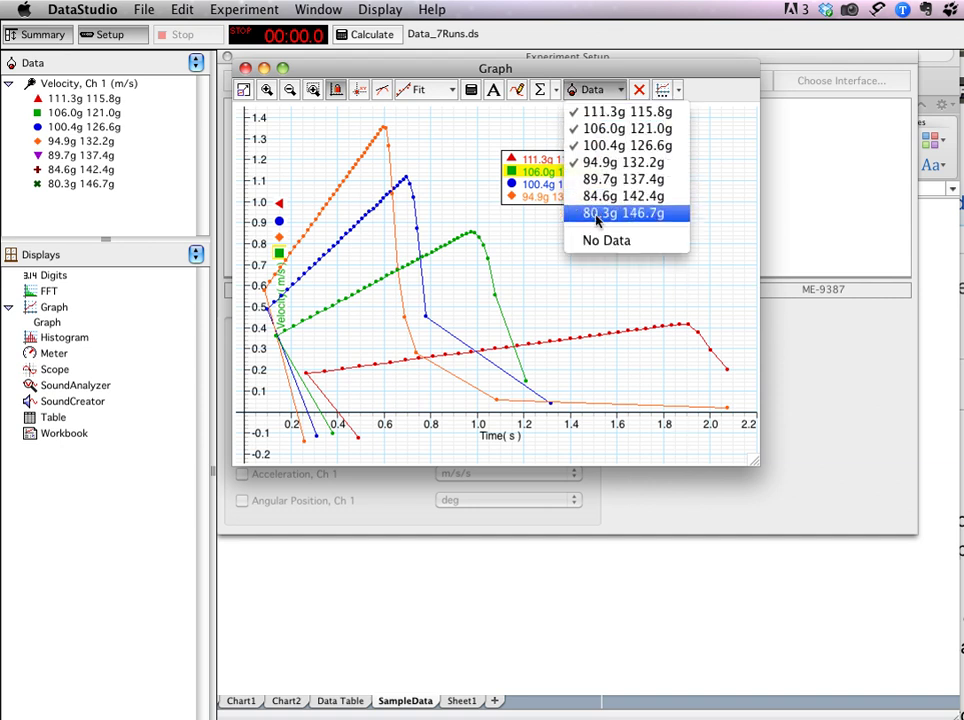
key(Escape)
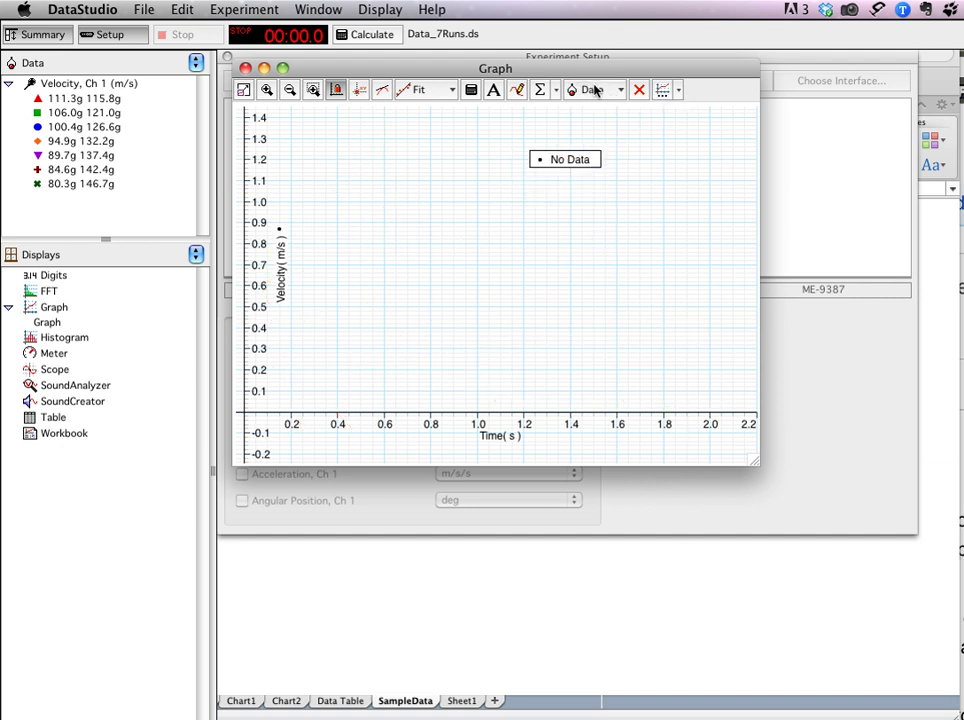
click(595, 89)
click(593, 114)
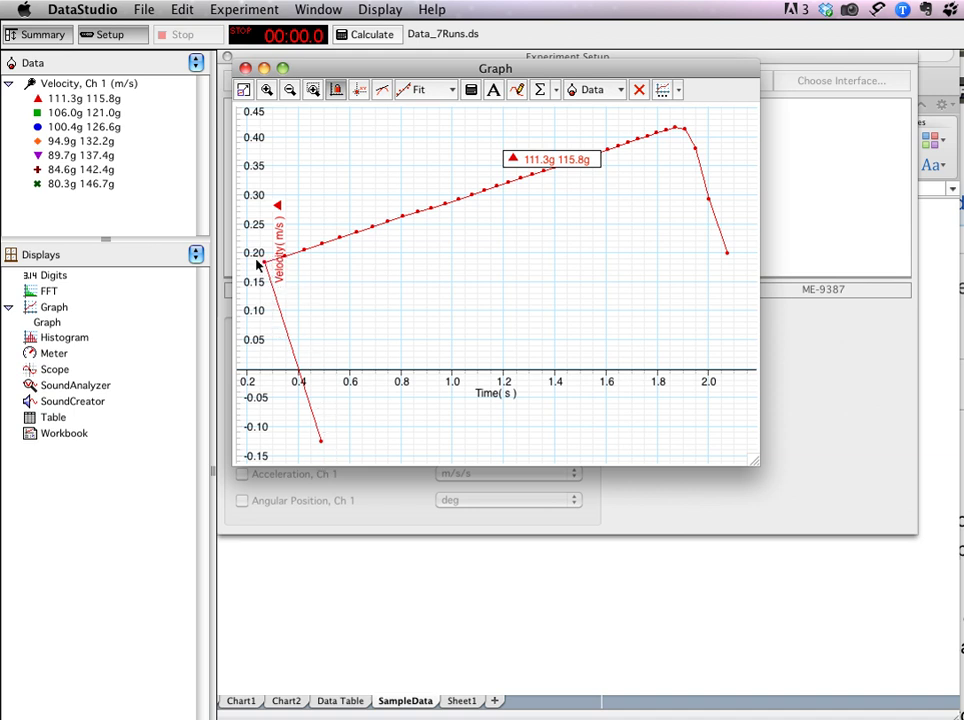
Apply a linear fit to the selected run points and copy the graph.
drag(298, 271, 660, 127)
click(430, 90)
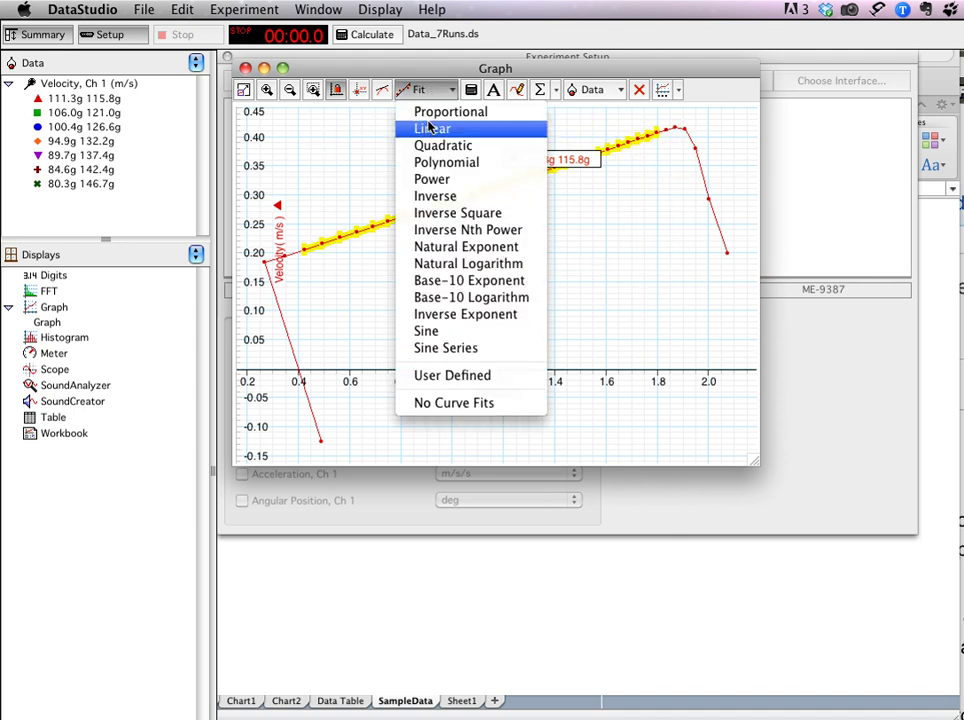
click(430, 127)
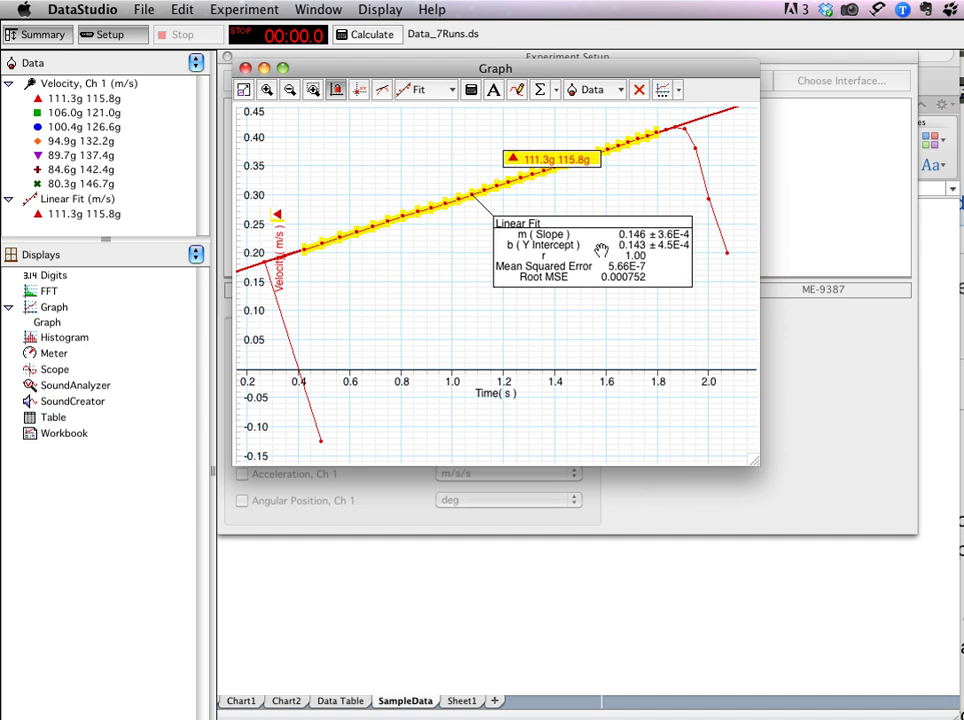
click(172, 8)
click(194, 75)
Pan the plot, rescale the velocity axis to 0.12–0.42, and copy the graph again.
key(super+Tab)
drag(238, 303, 257, 470)
drag(255, 388, 259, 322)
click(185, 10)
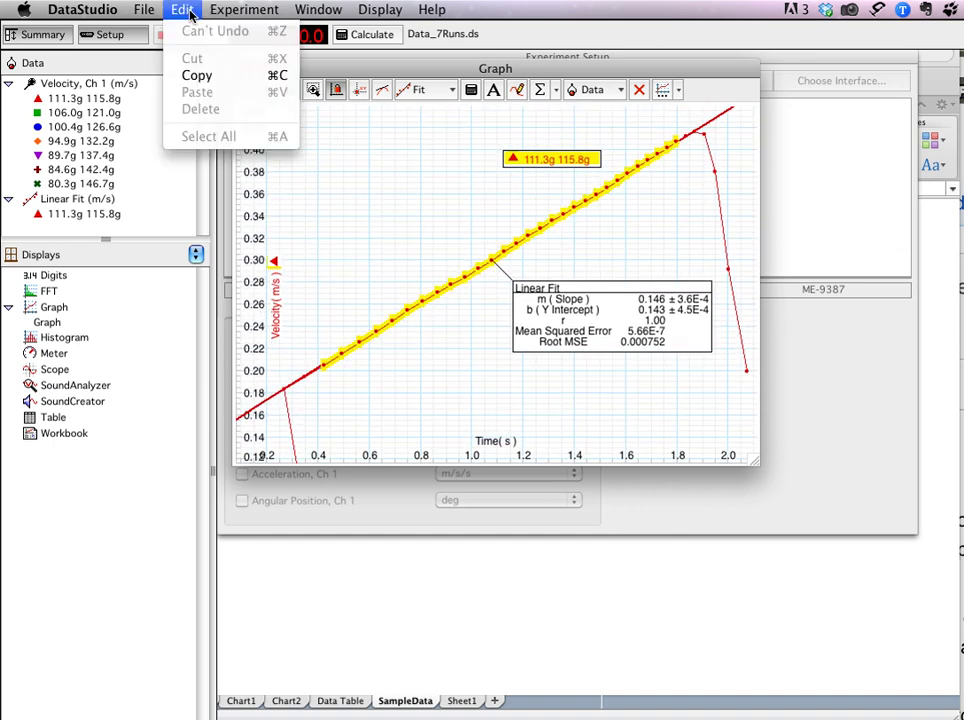
click(196, 76)
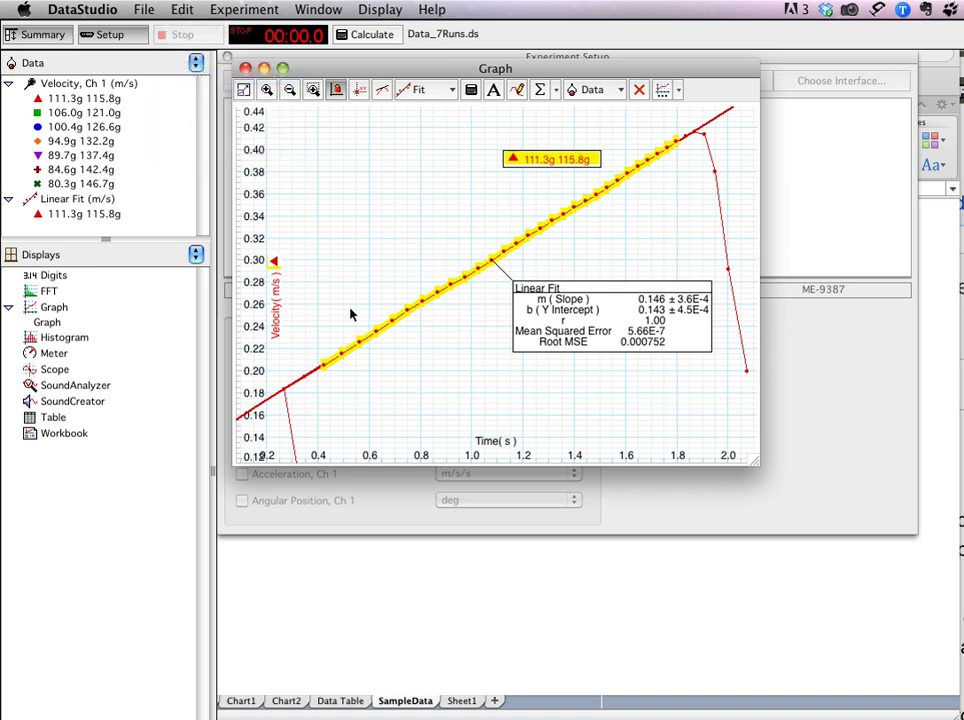
Replace the plain paste with a Paste Special picture of the DataStudio graph at cell A8.
key(super+Tab)
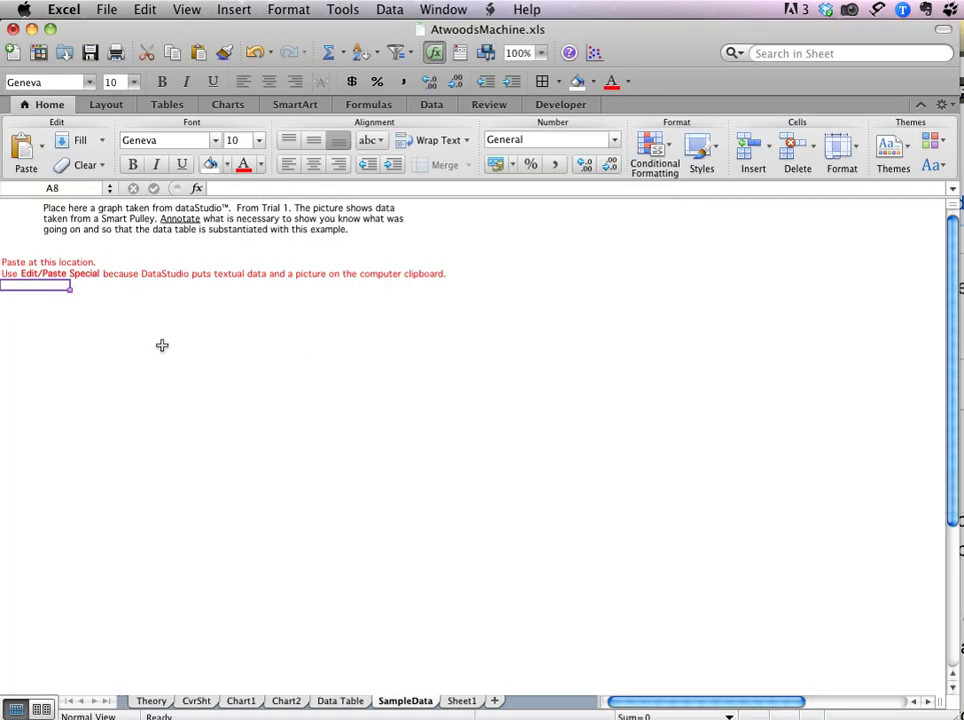
key(super+v)
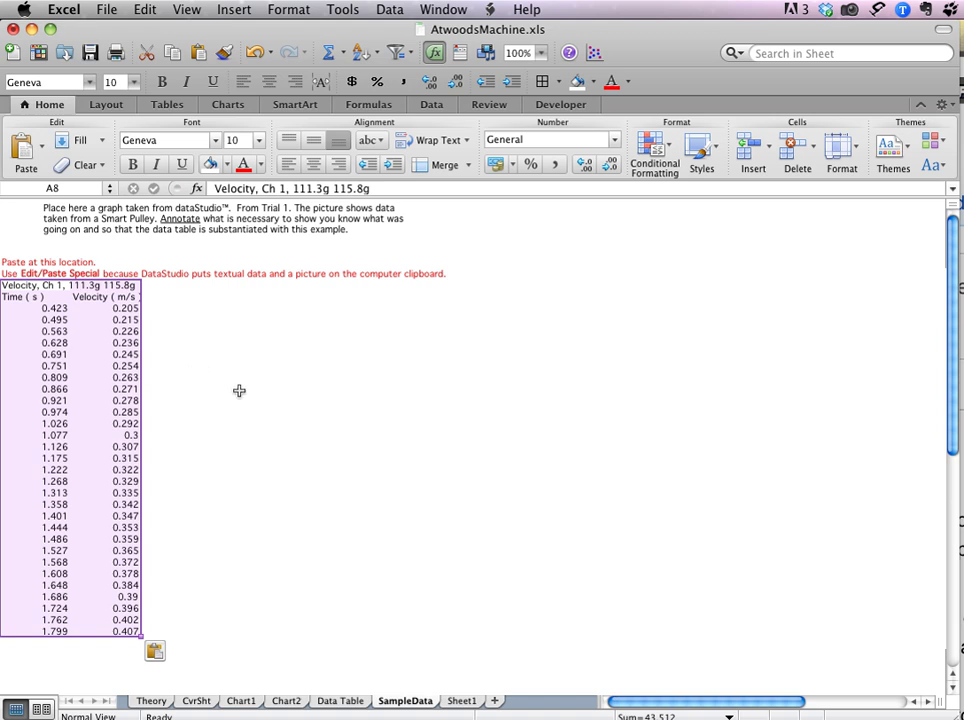
key(super+z)
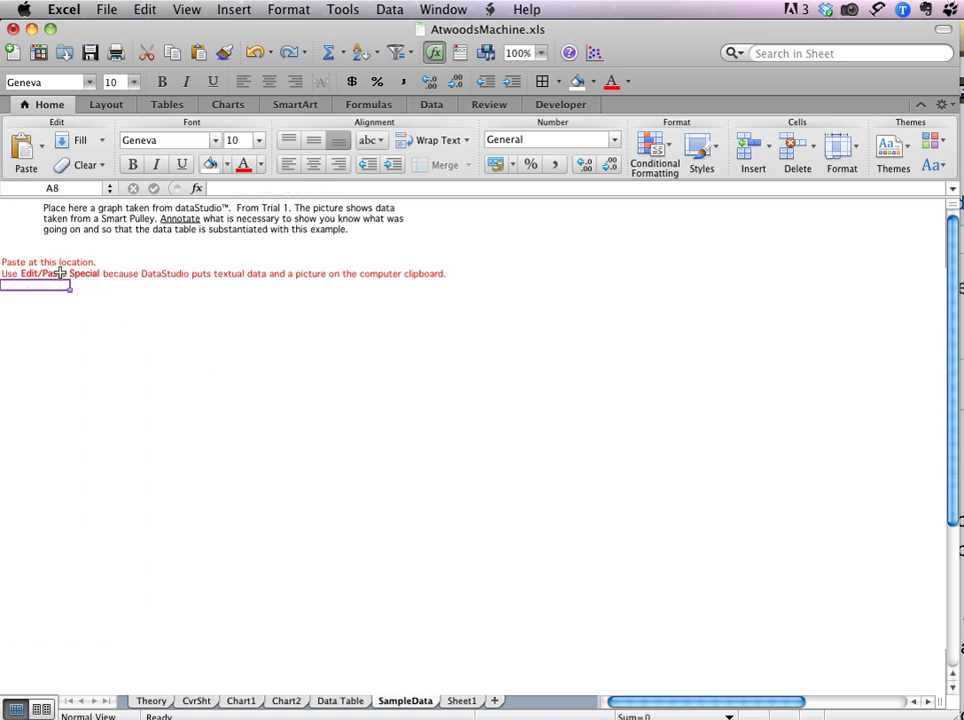
right_click(26, 284)
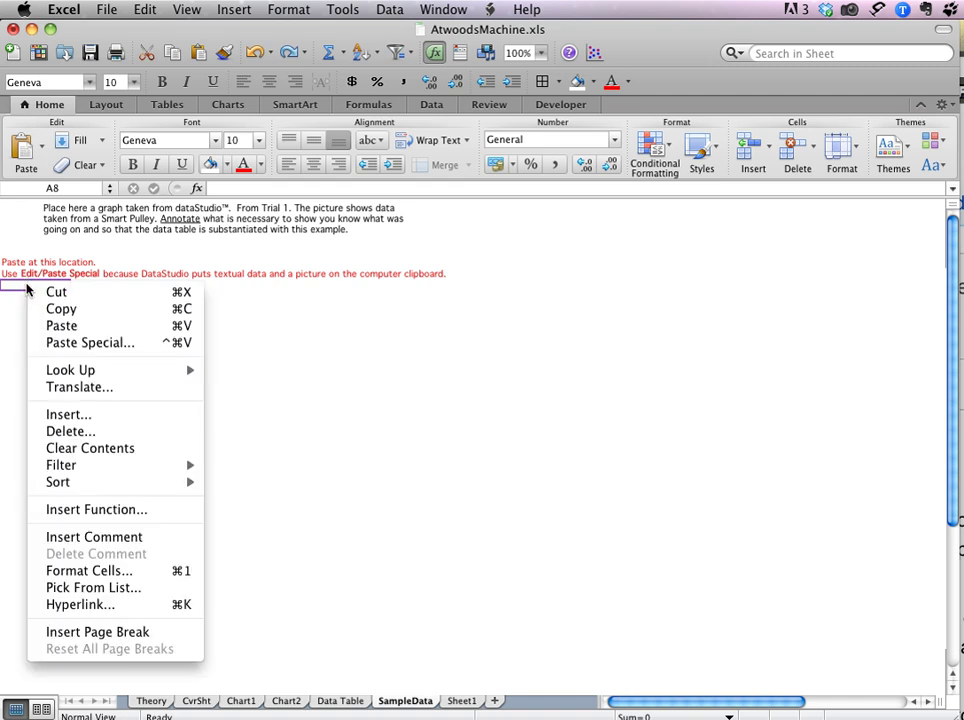
click(58, 344)
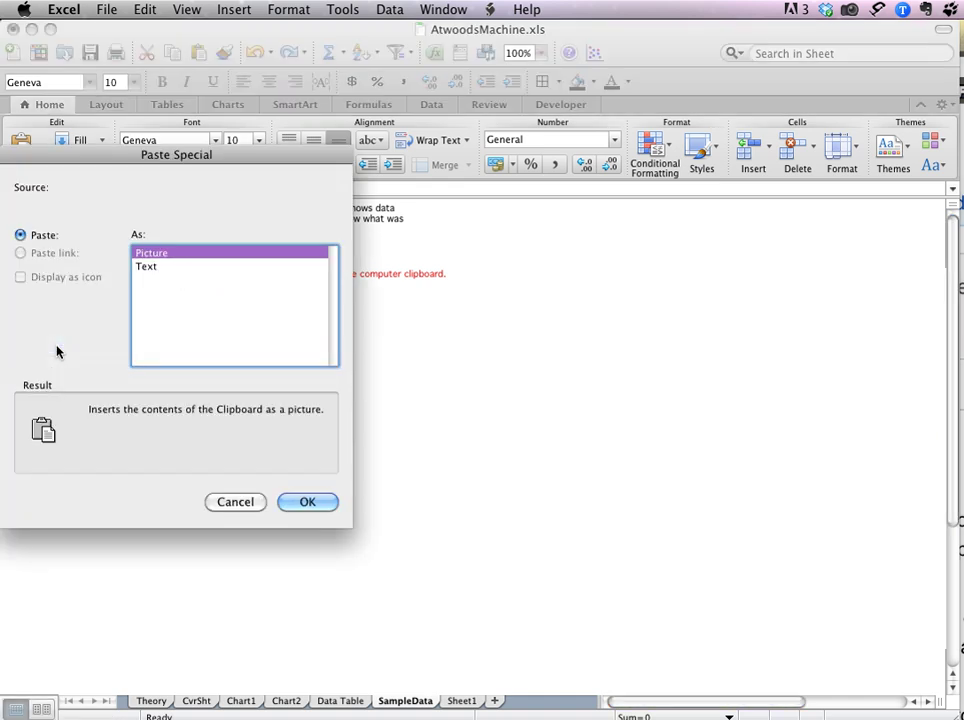
click(321, 508)
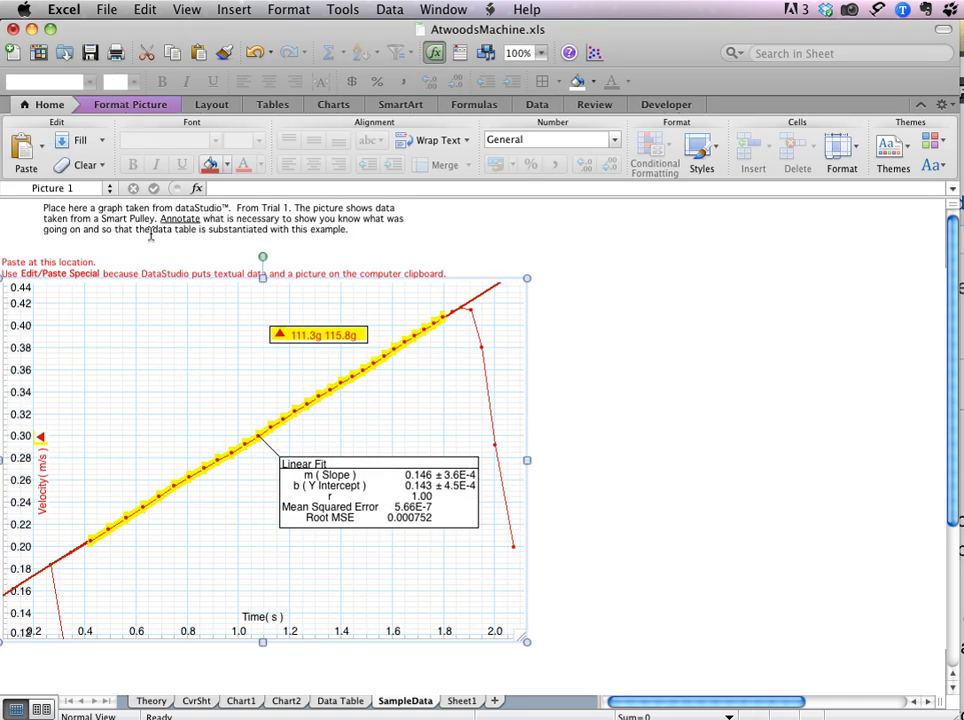
Draw a text box over the upper left of the pasted velocity graph.
click(233, 9)
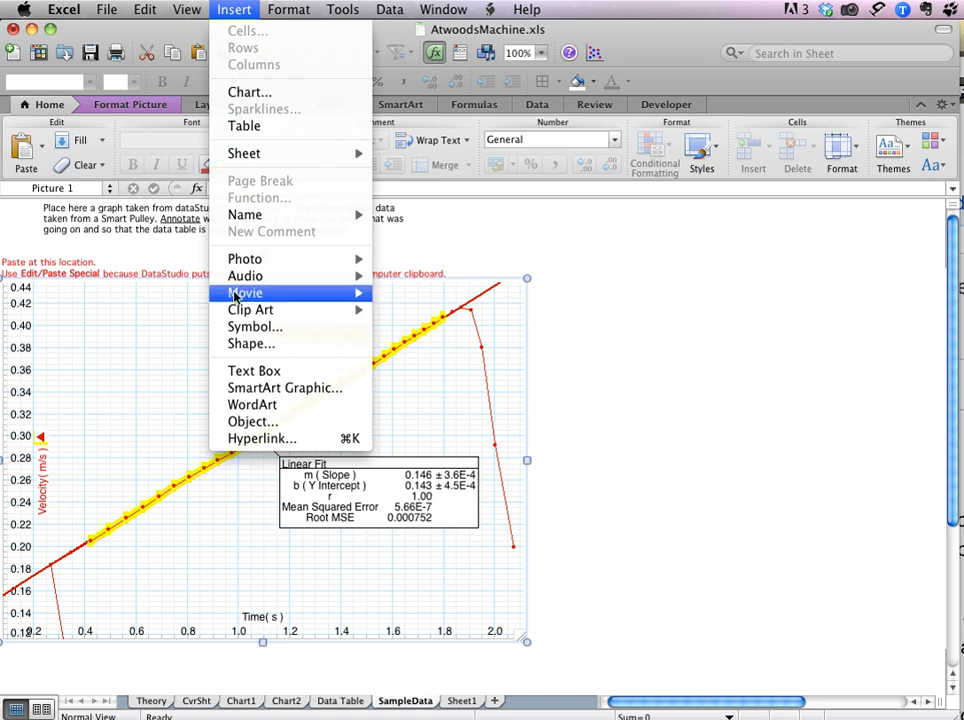
click(242, 373)
drag(44, 292, 246, 397)
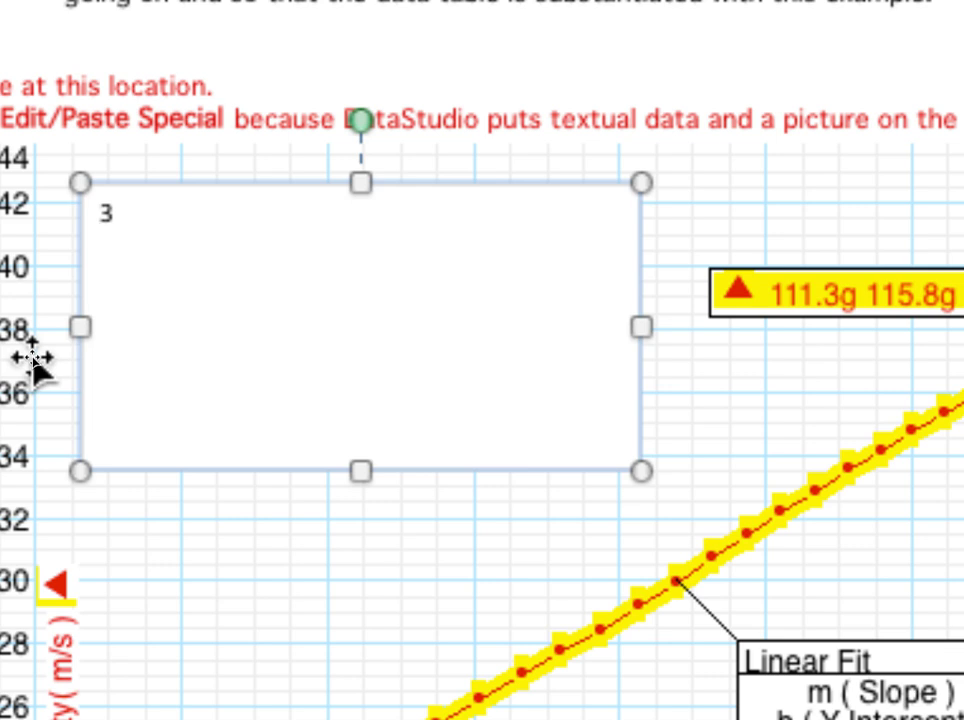
Type 'What is being plotted?', 'From whence did the data come?' and 'How did we used this dats data?' on separate lines.
key(Return)
text(What is )
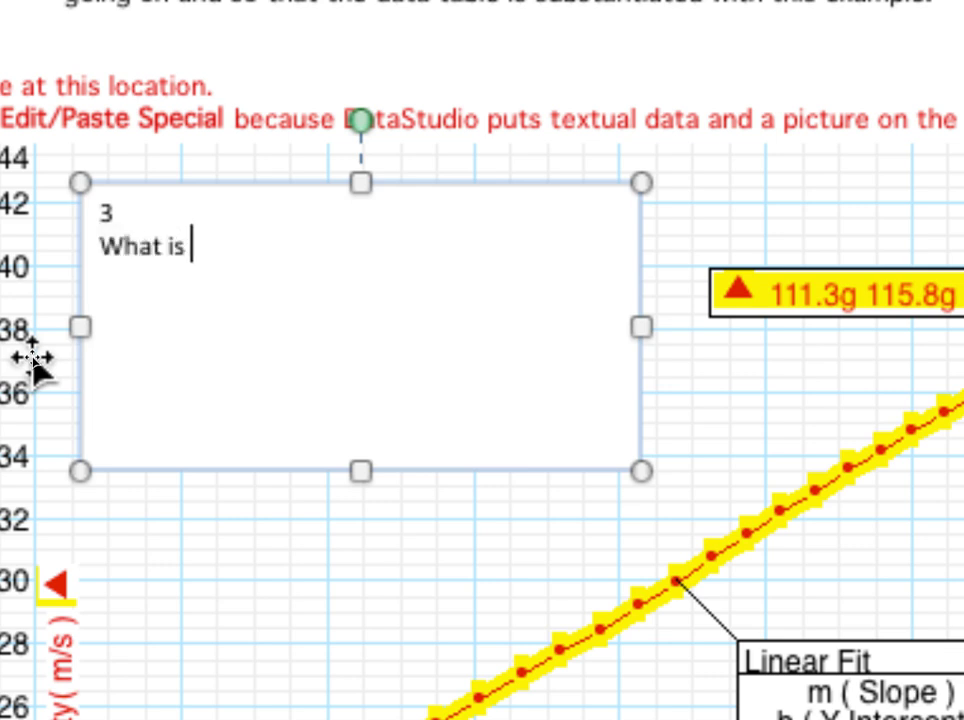
text(being plo)
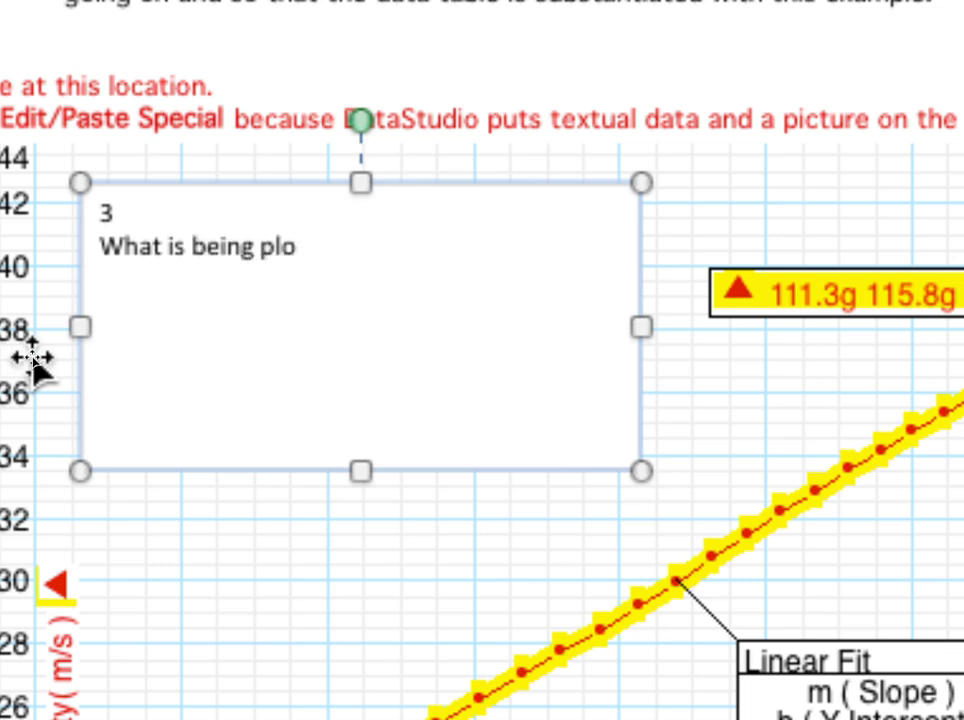
text(tted?)
key(Return)
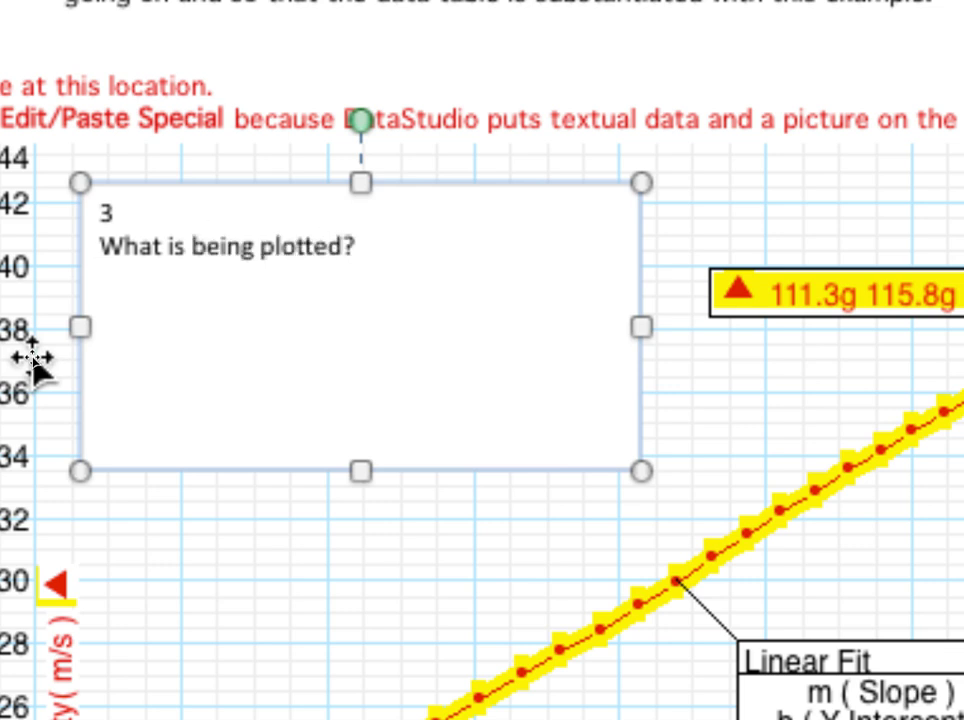
text(W)
key(BackSpace)
text(From whence did the data come?)
key(Return)
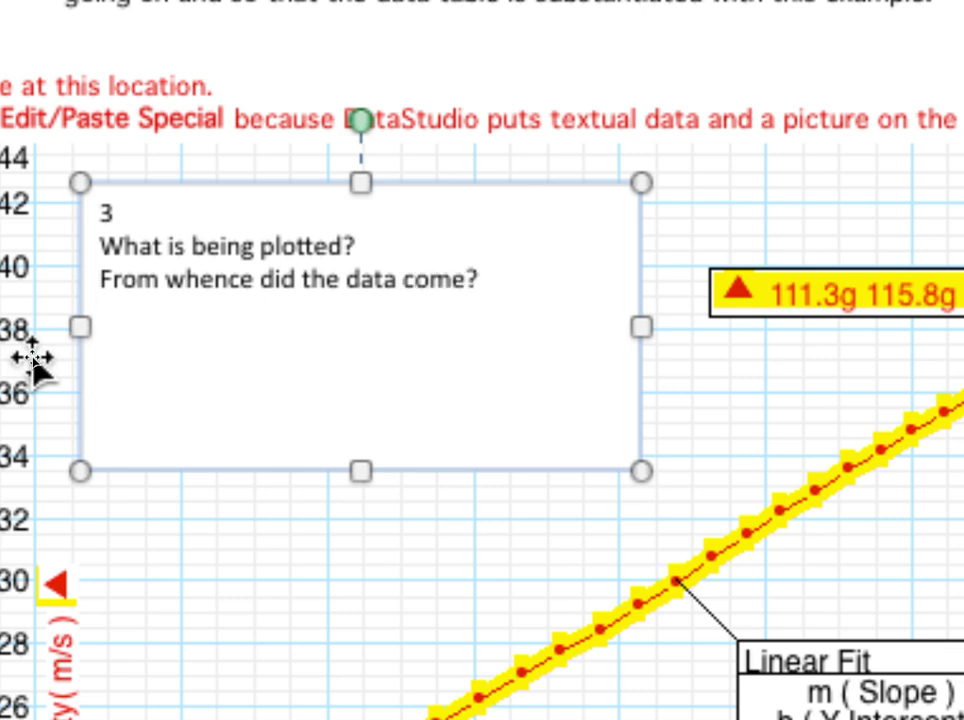
text(Fo)
key(BackSpace)
key(BackSpace)
text(To)
key(BackSpace)
key(BackSpace)
text(How di)
text(d we used thi)
text(s dats data)
text(?)
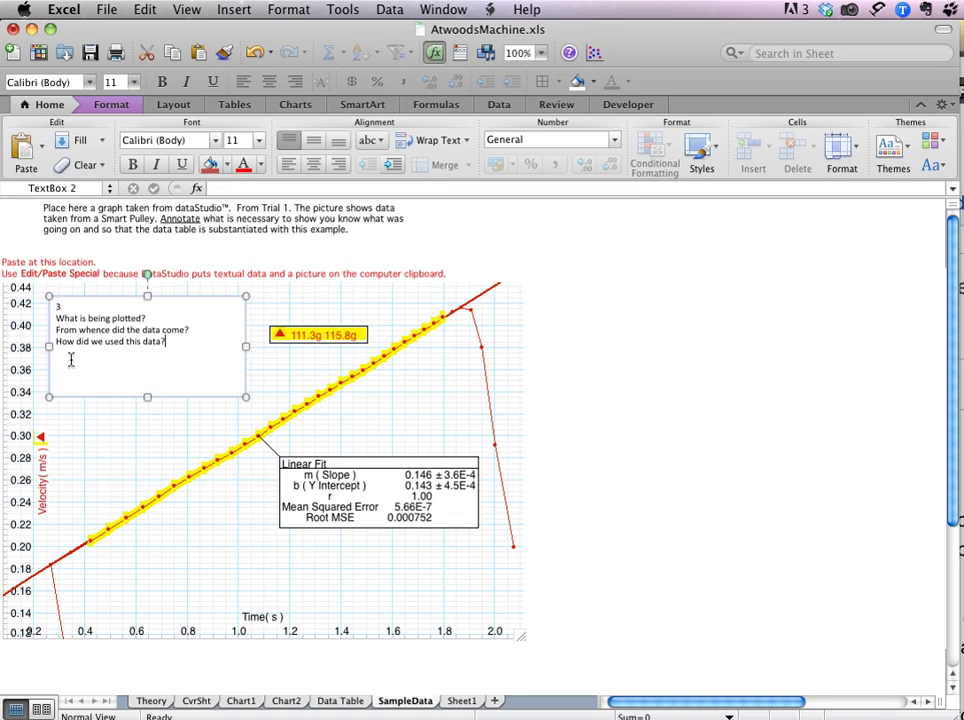
On the Data Table sheet, check trial 1 total mass, acceleration 0.0729 and trial 2 acceleration.
click(266, 531)
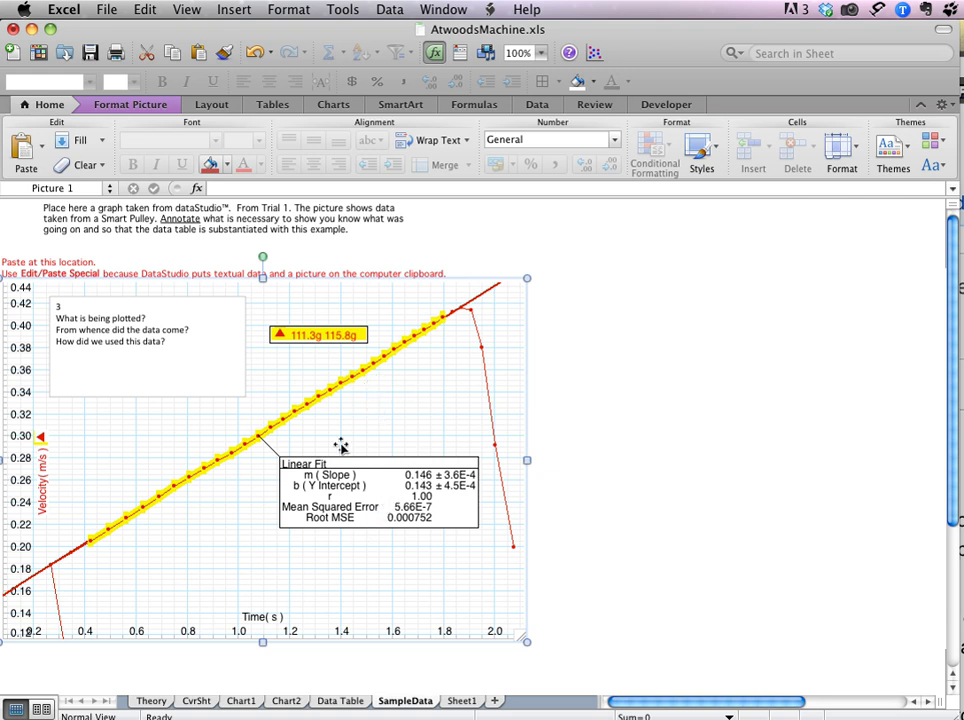
click(333, 702)
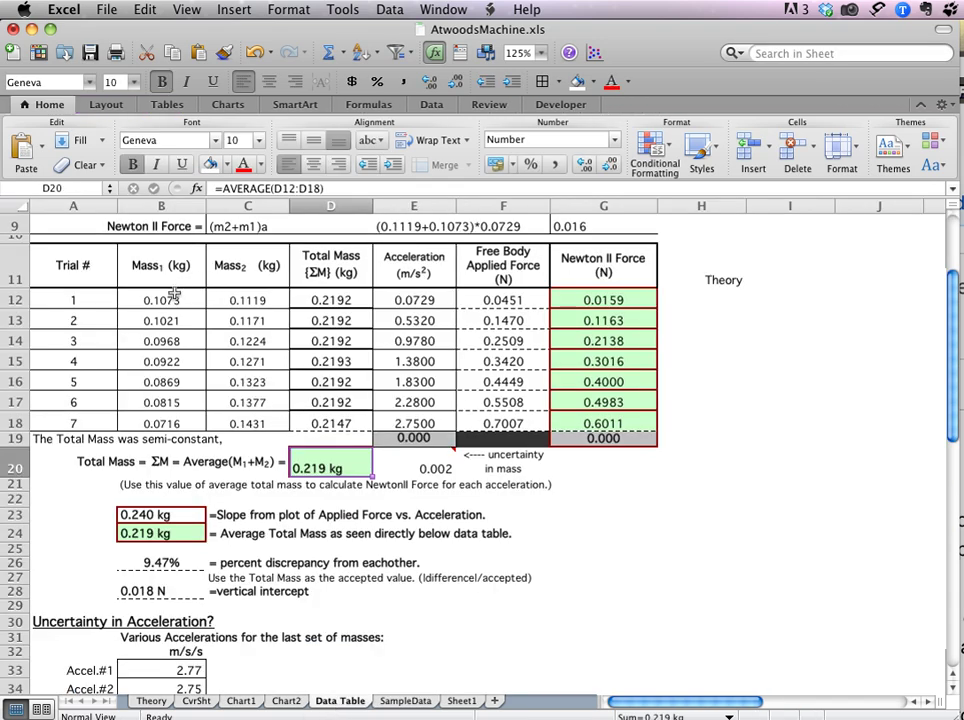
click(333, 303)
click(408, 301)
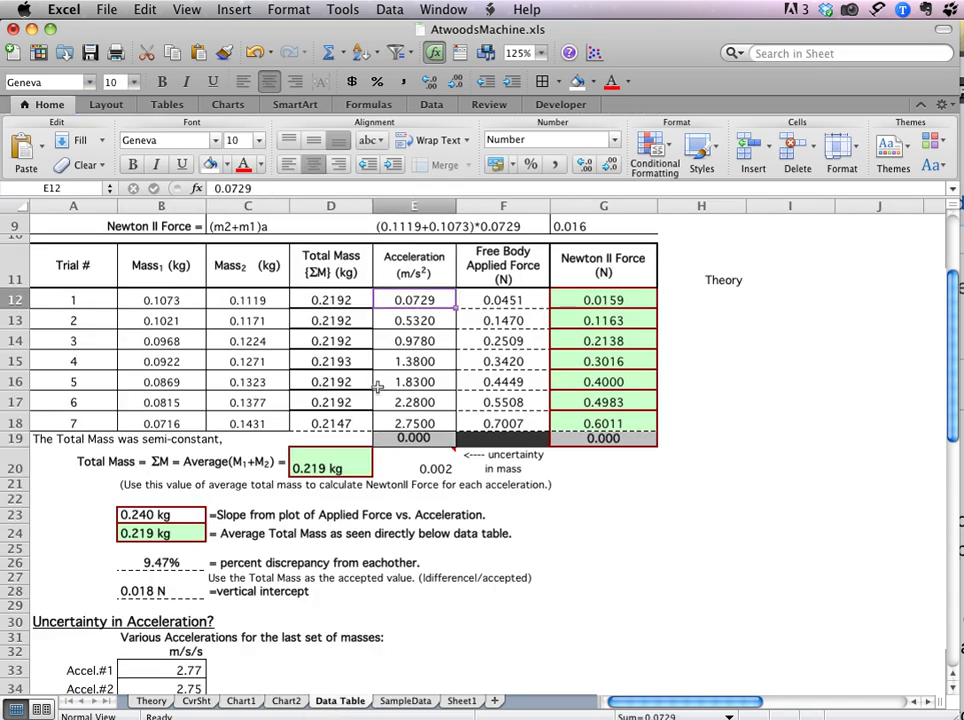
click(405, 701)
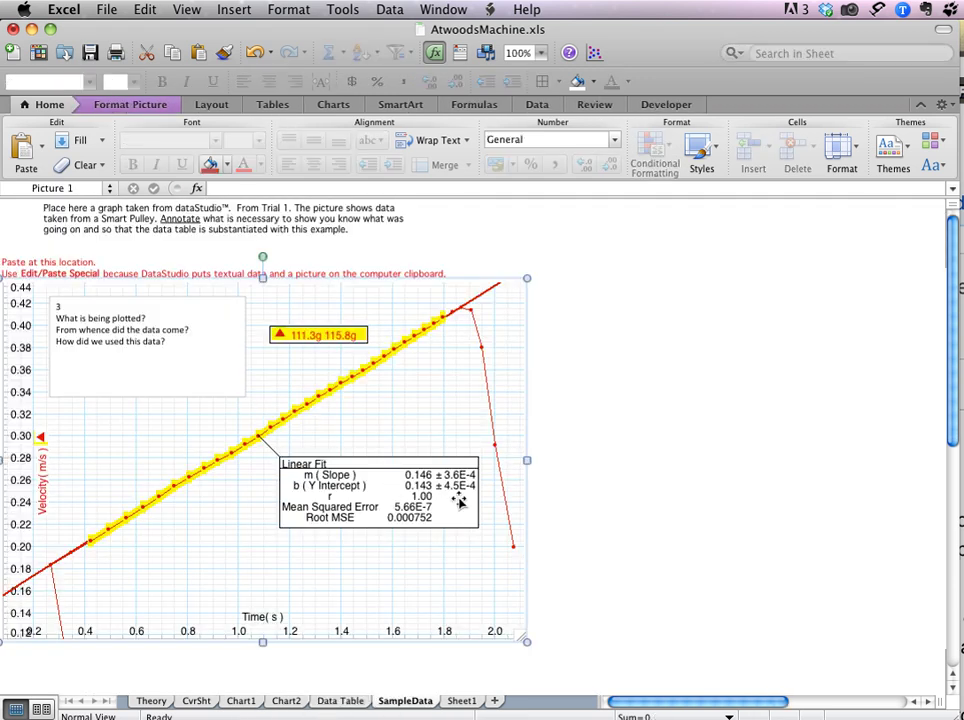
click(340, 701)
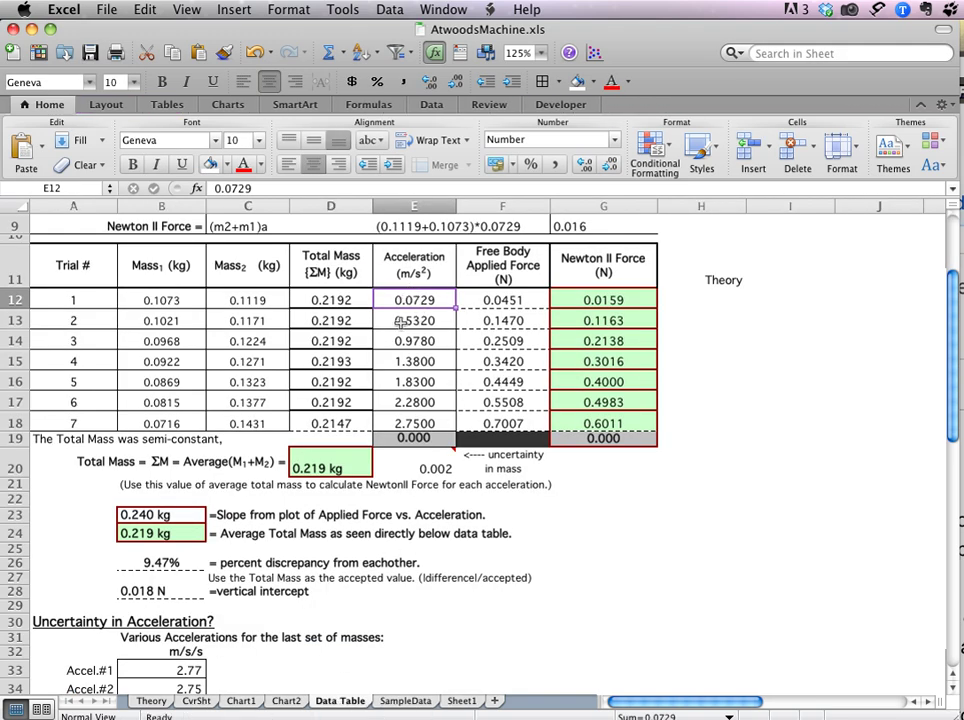
click(418, 320)
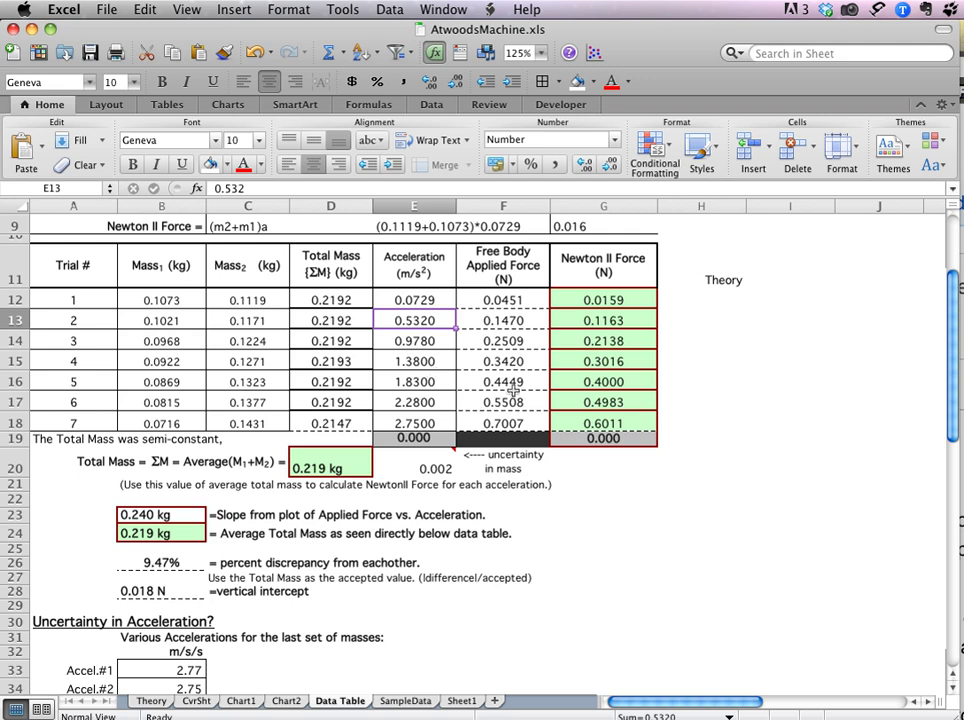
Inspect the Free Body Applied Force and Newton II Force labels and the average total mass formula.
scroll(628, 413, up, 5)
scroll(628, 413, left, 1)
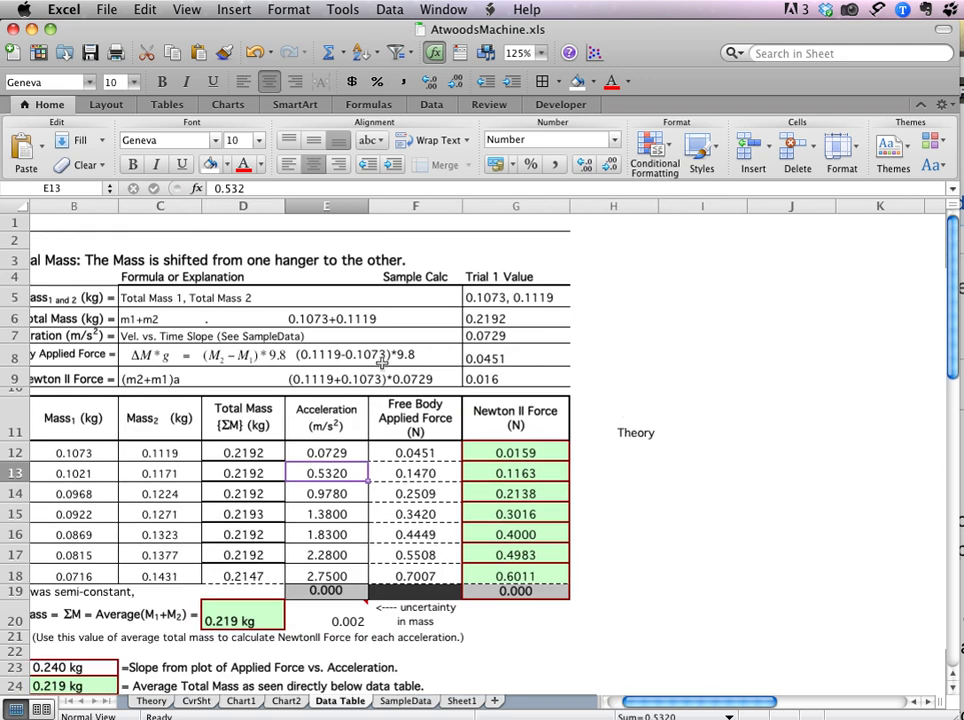
scroll(288, 273, left, 1)
click(163, 354)
click(171, 378)
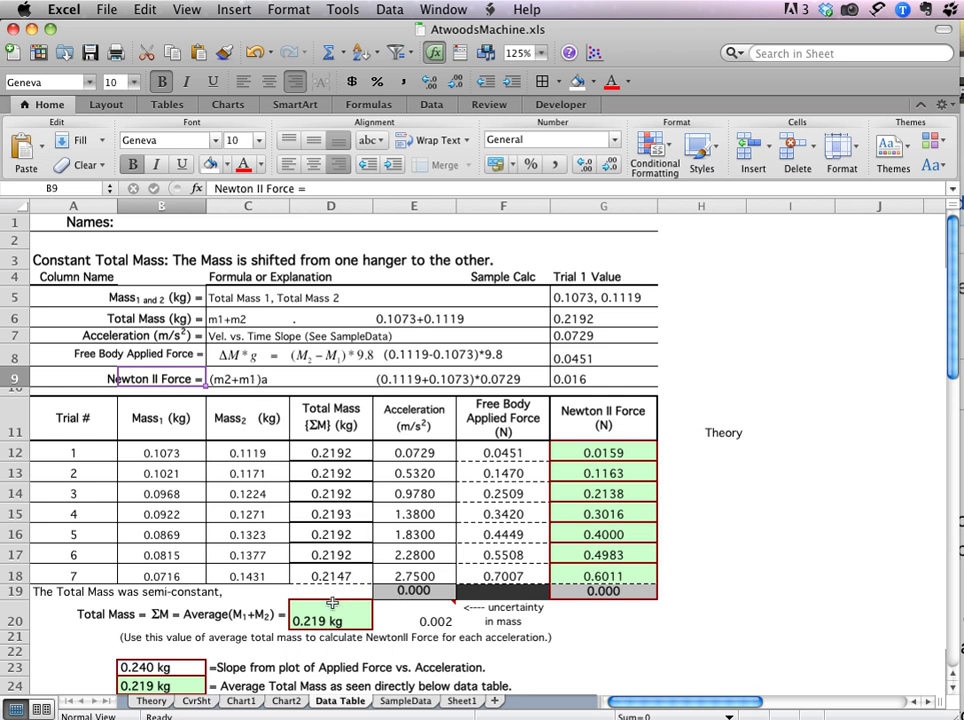
click(325, 609)
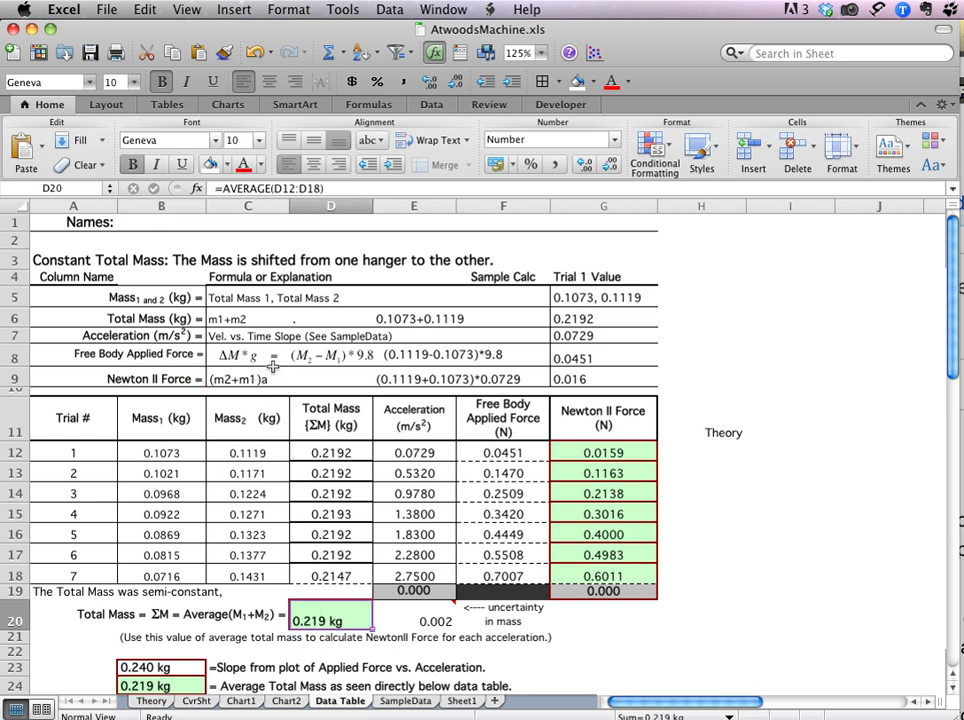